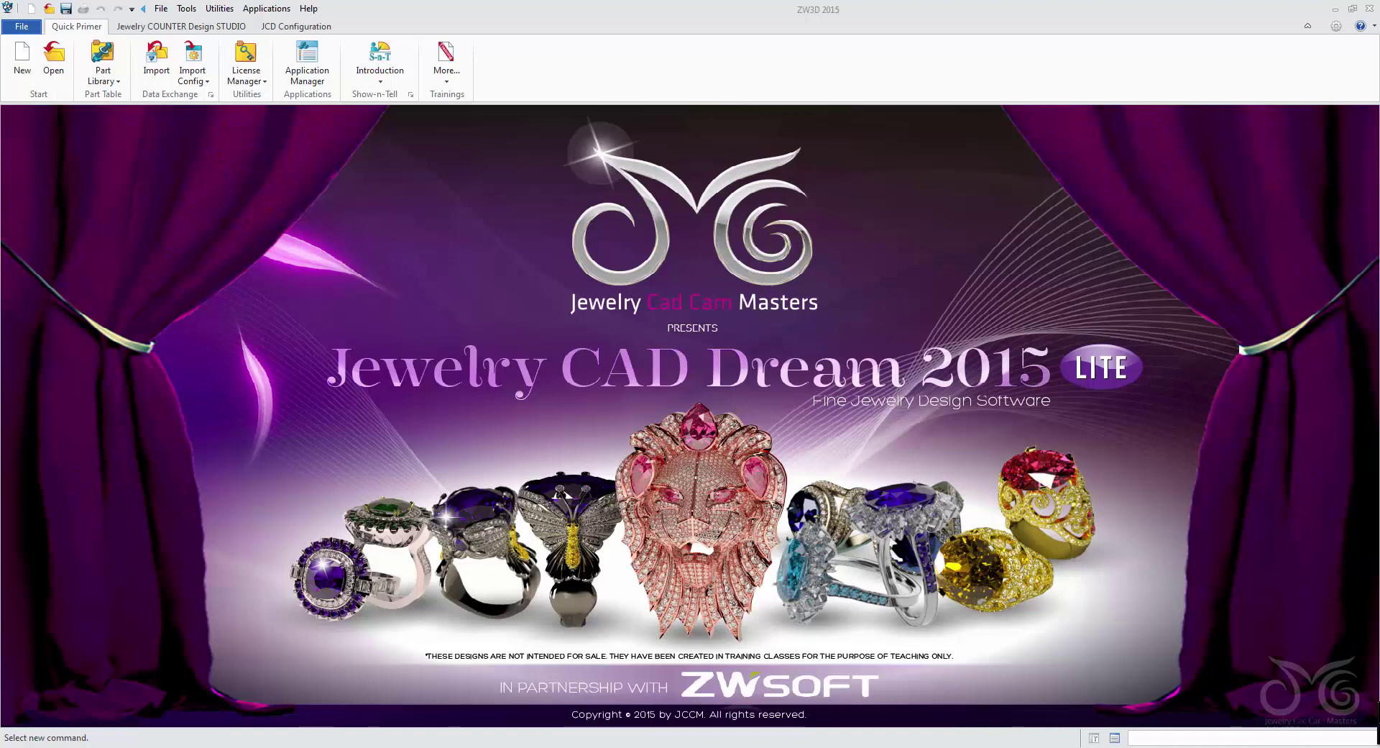
- Create a new part file named Pave_Surfaces from the Generic template
left_click(21, 65)
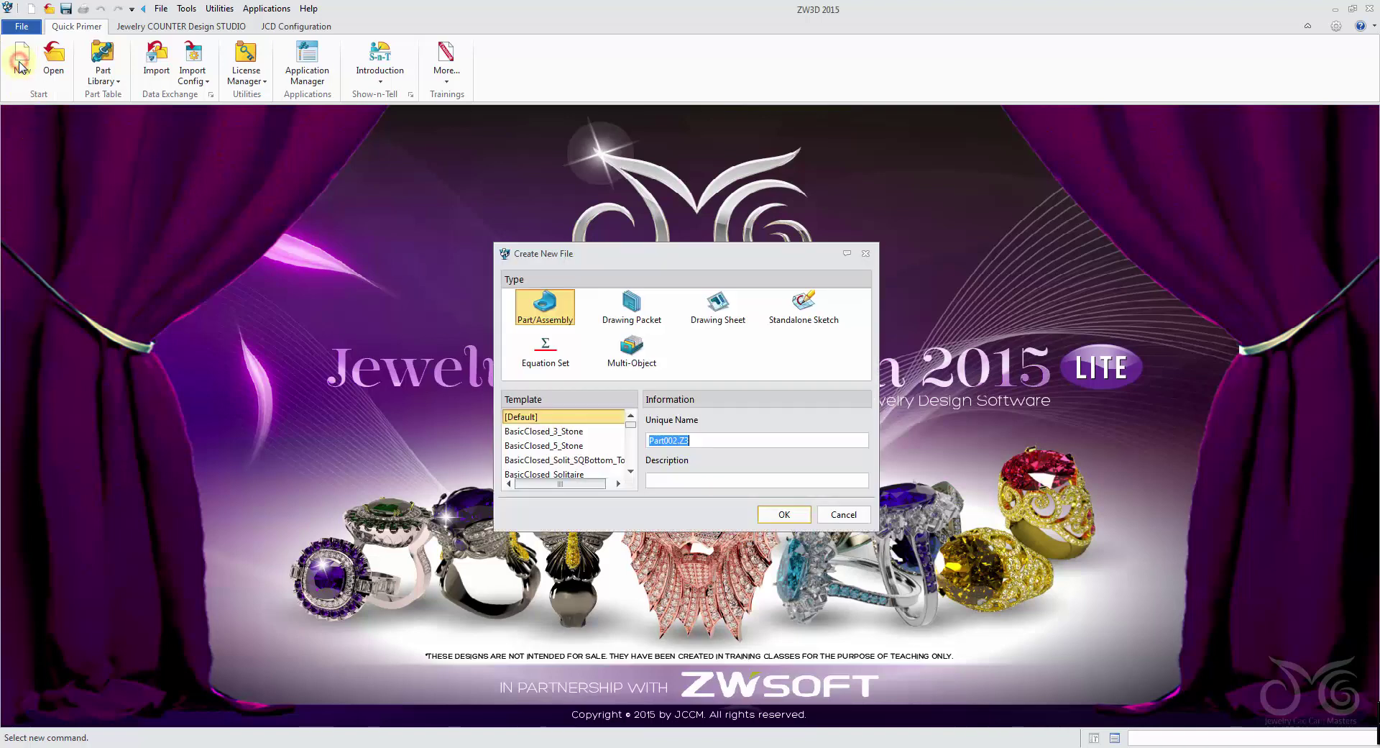
left_click(630, 471)
left_click(631, 471)
left_click(630, 471)
left_click(630, 470)
left_click(630, 471)
left_click(630, 471)
left_click(630, 471)
left_click(631, 471)
left_click(603, 462)
left_click(714, 435)
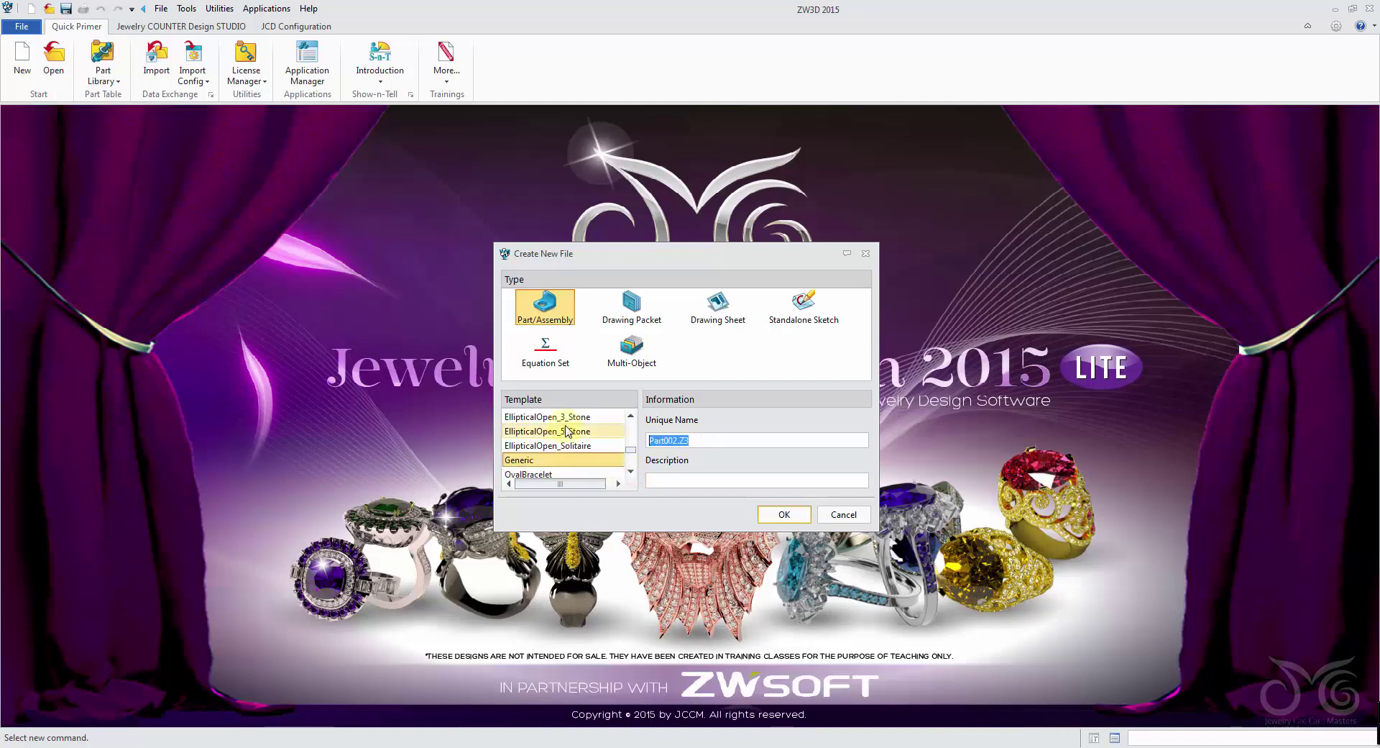
type("Pave_S")
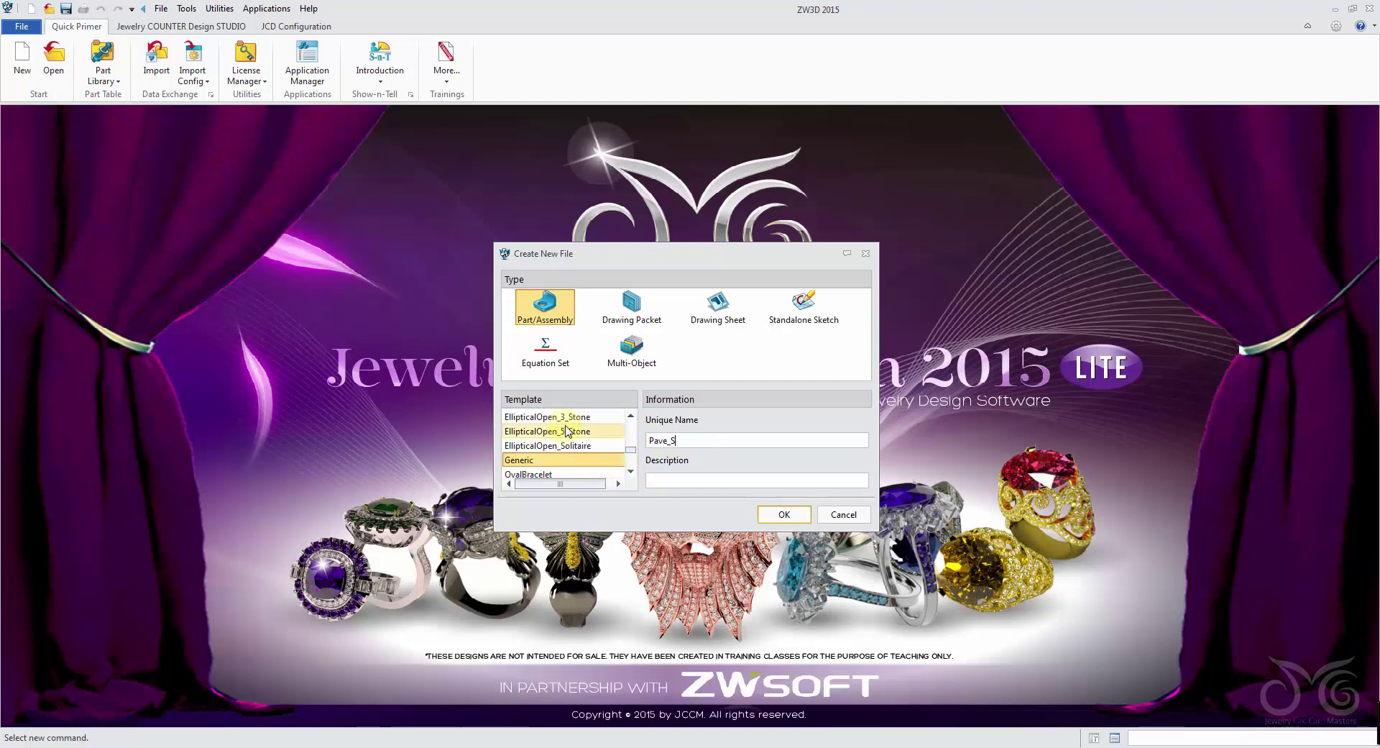
type("urfaces")
left_click(782, 513)
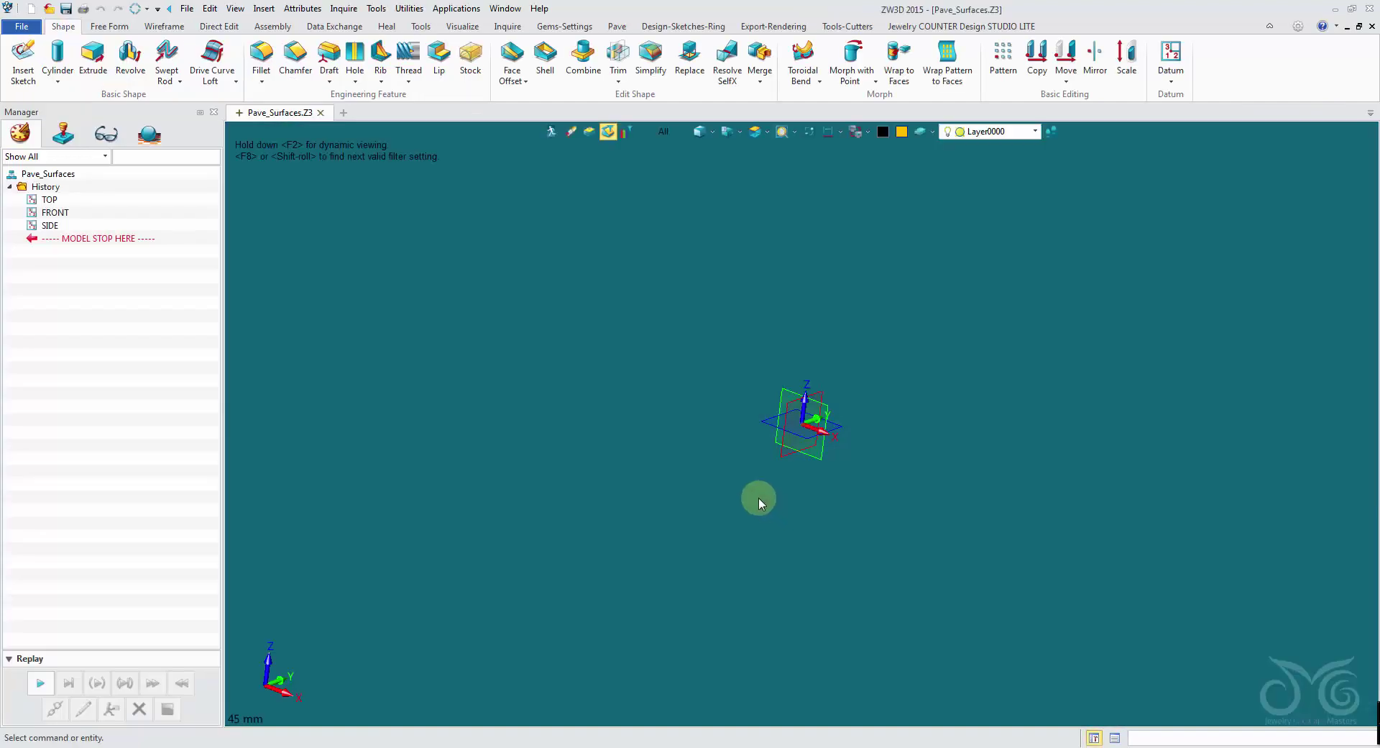
- Insert a new sketch on the TOP plane
left_click(617, 28)
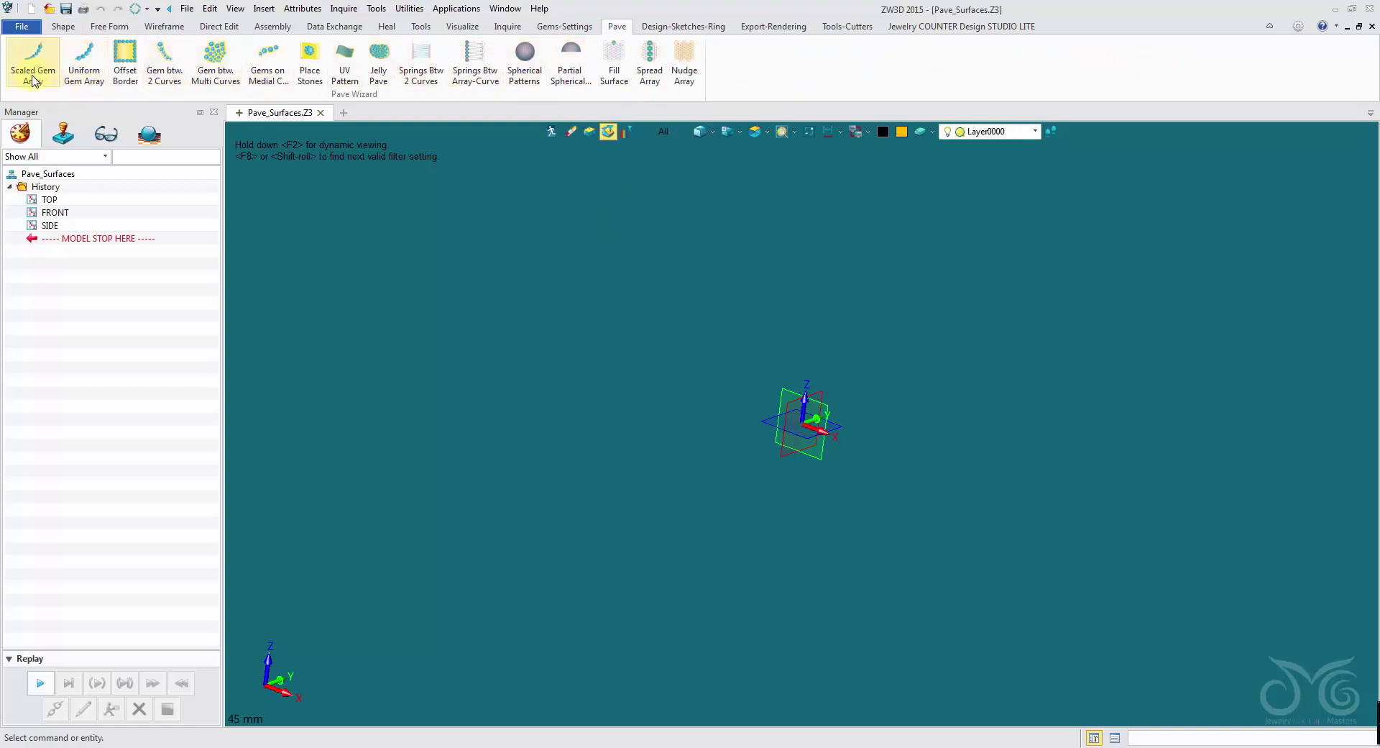
left_click(422, 450)
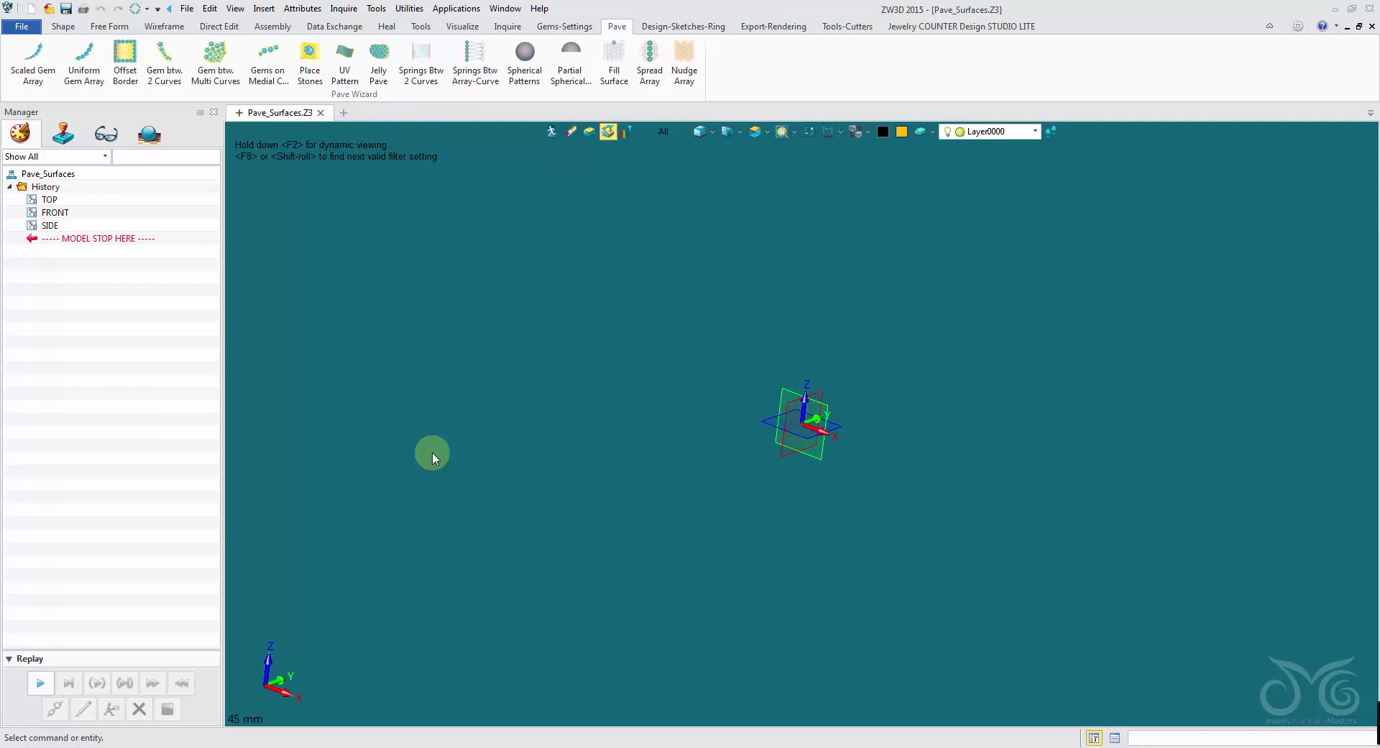
right_click(650, 251)
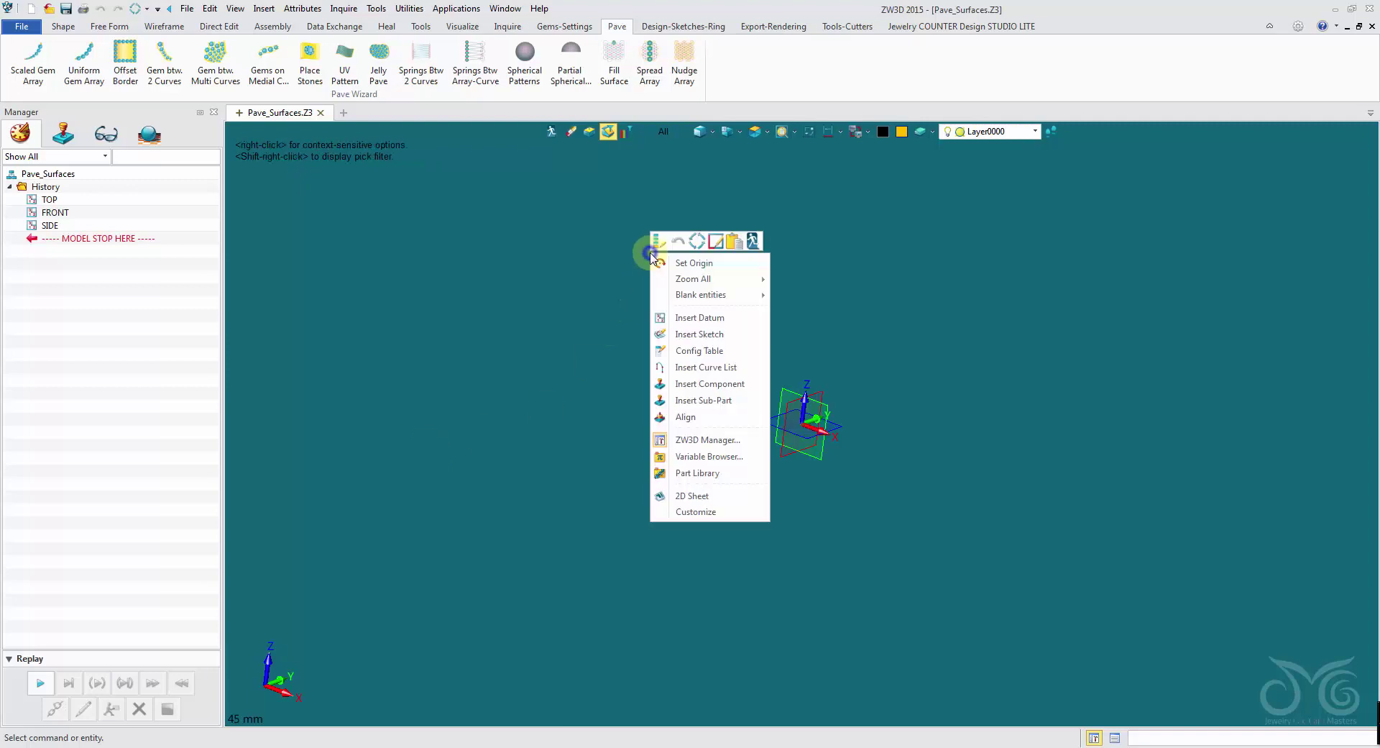
left_click(690, 335)
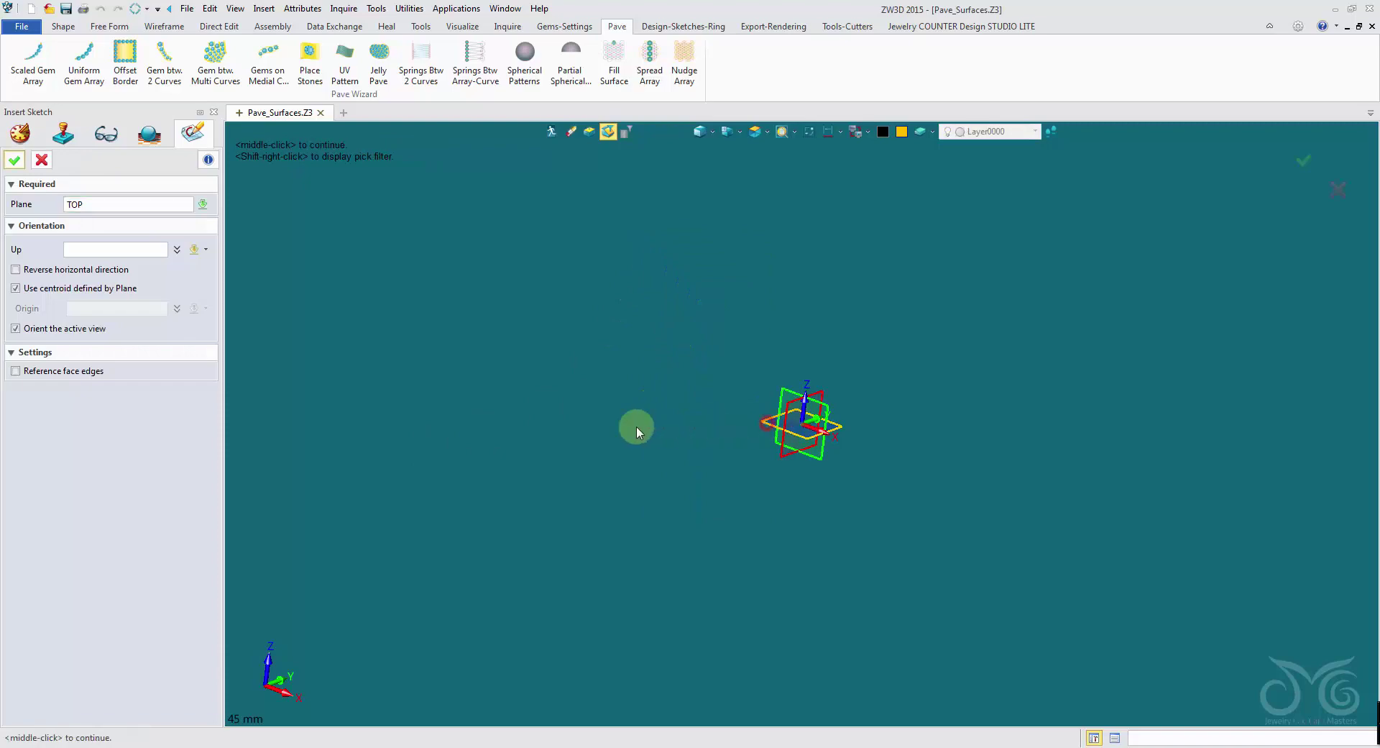
left_click(14, 159)
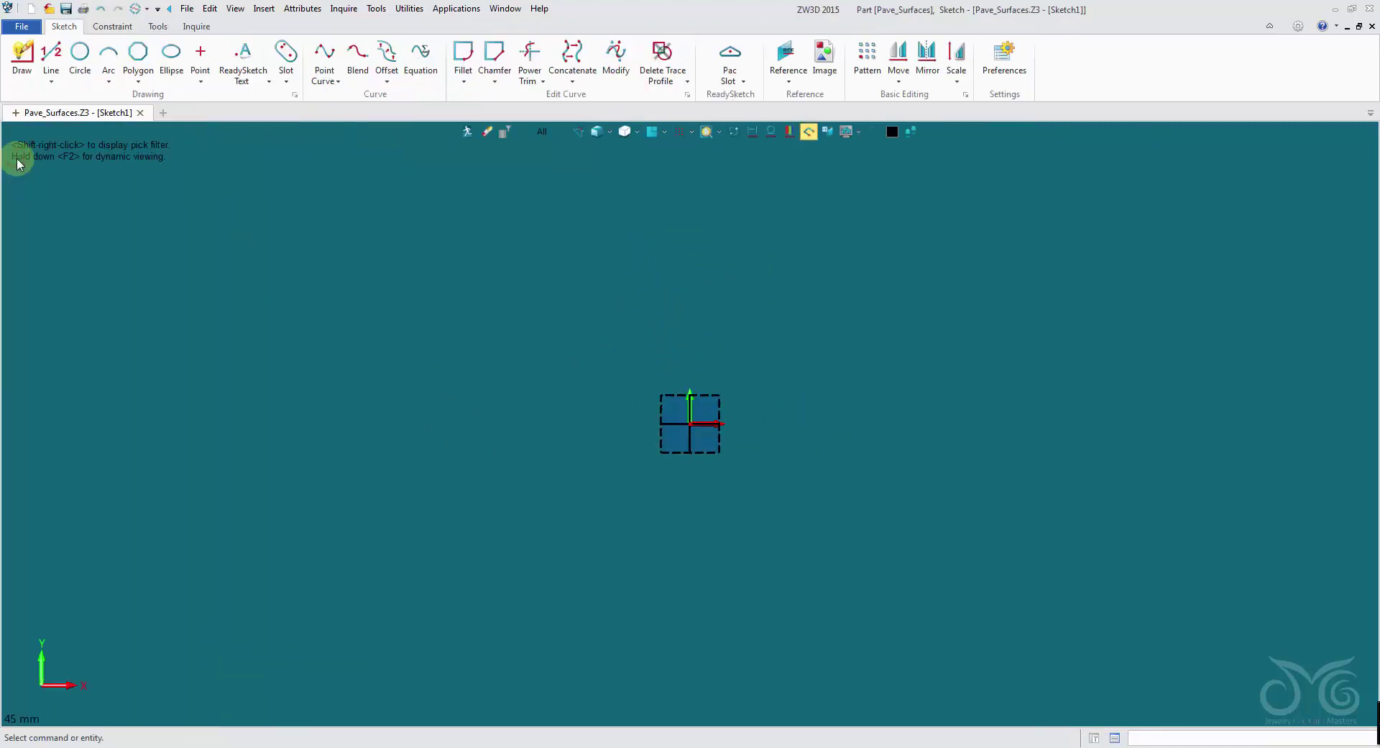
- Place a ready-made Pac Slot profile with its default dimensions above the sketch origin
left_click(730, 55)
left_click(689, 324)
left_click(1195, 156)
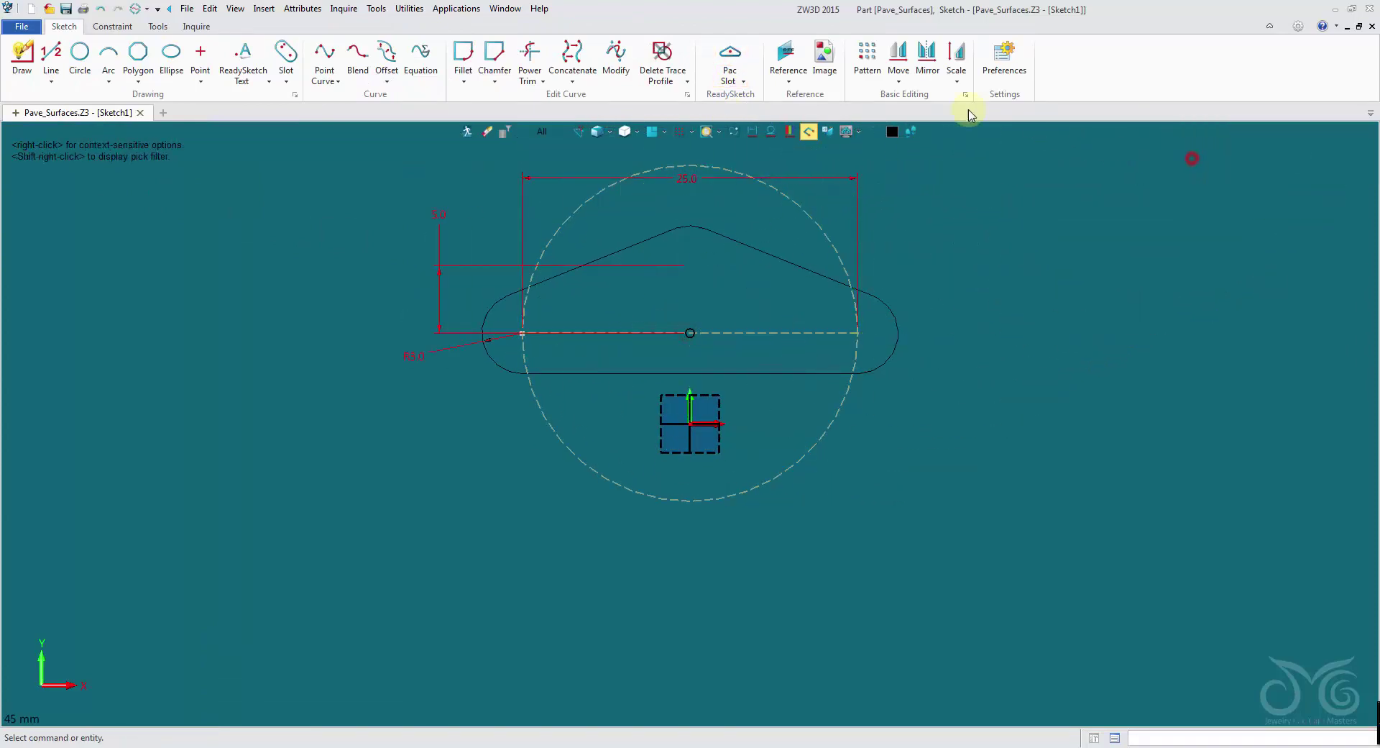
- Place a ready-made Euro Slot profile with its default dimensions below and to the left of the sketch origin
left_click(743, 80)
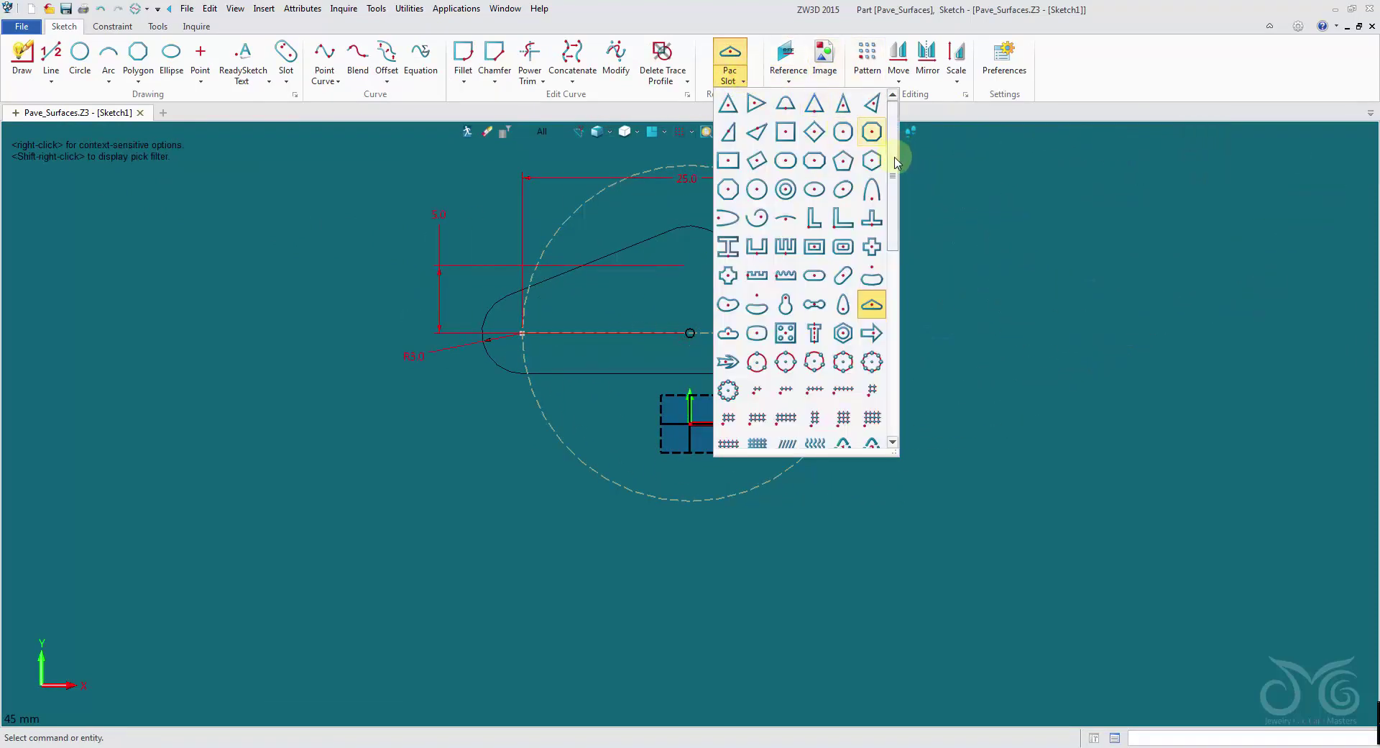
left_click(728, 333)
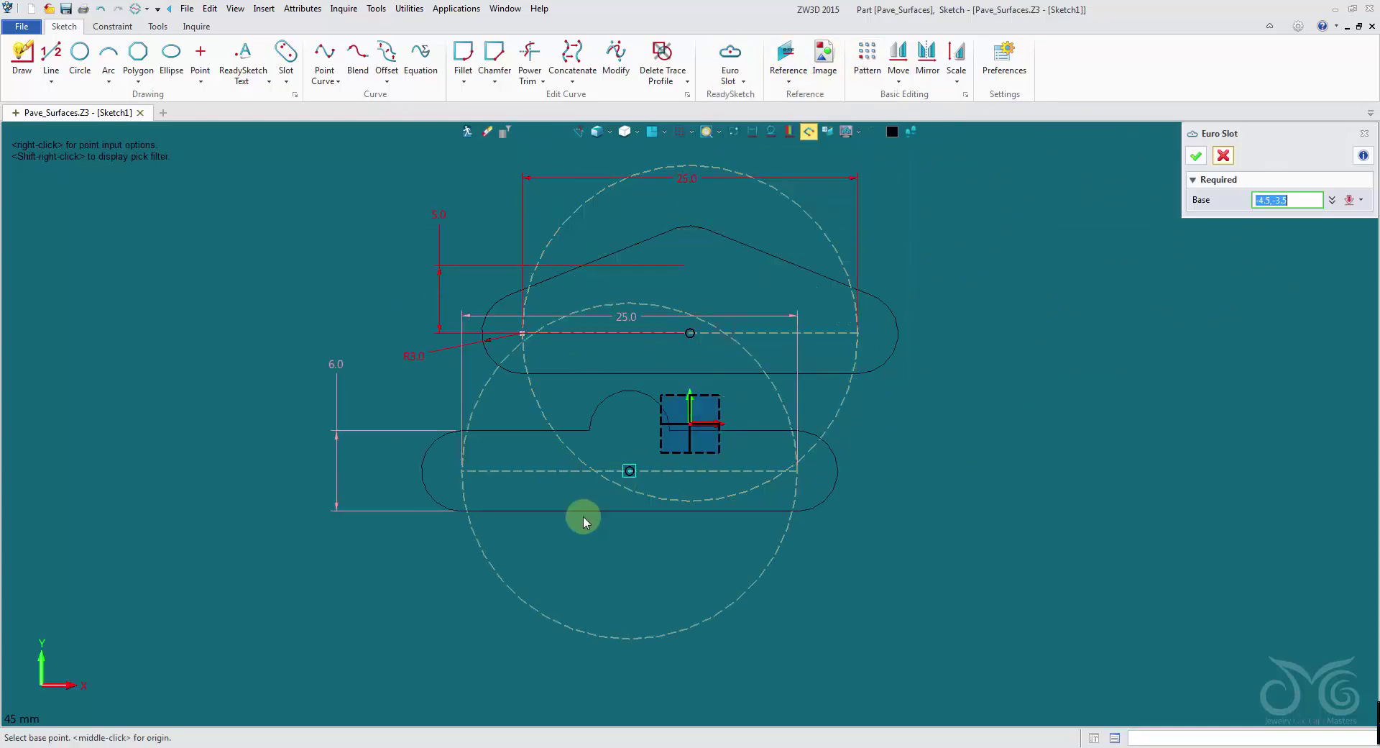
left_click(494, 584)
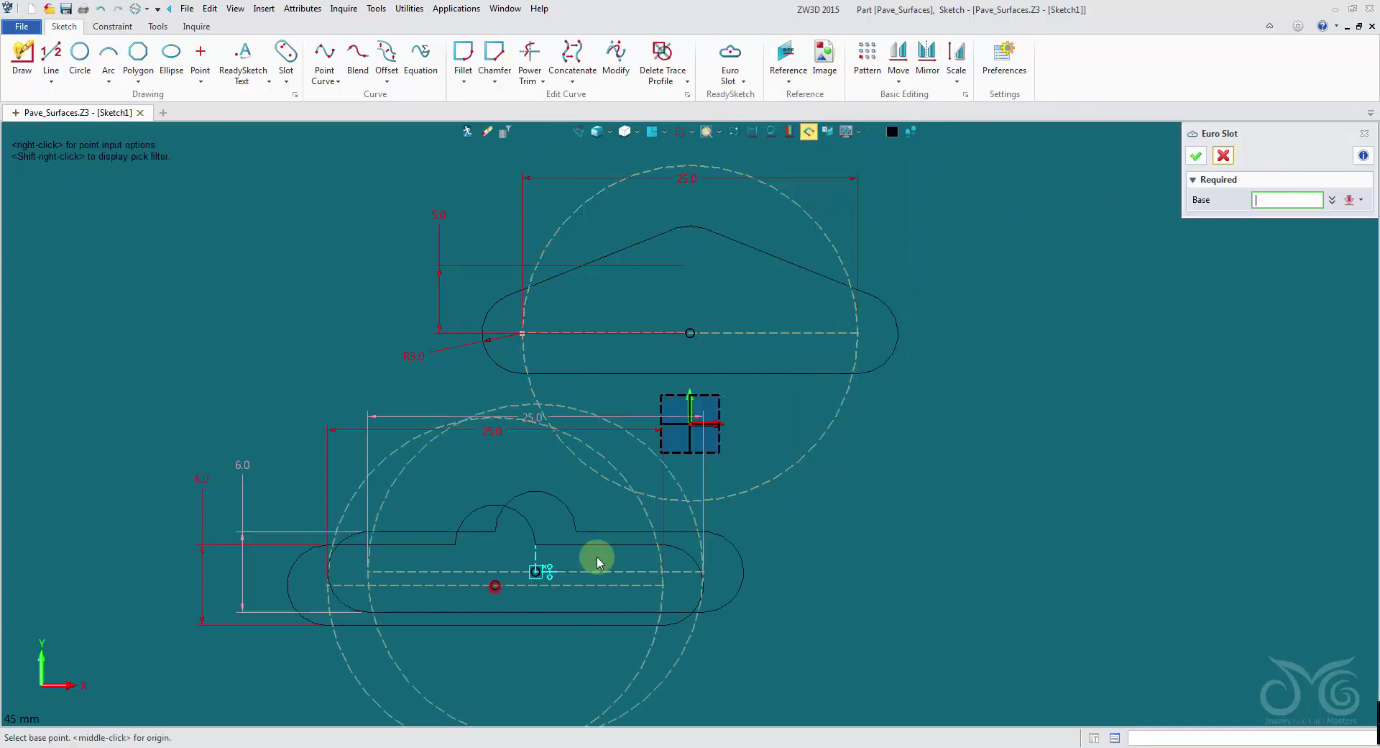
left_click(1206, 157)
left_click(737, 78)
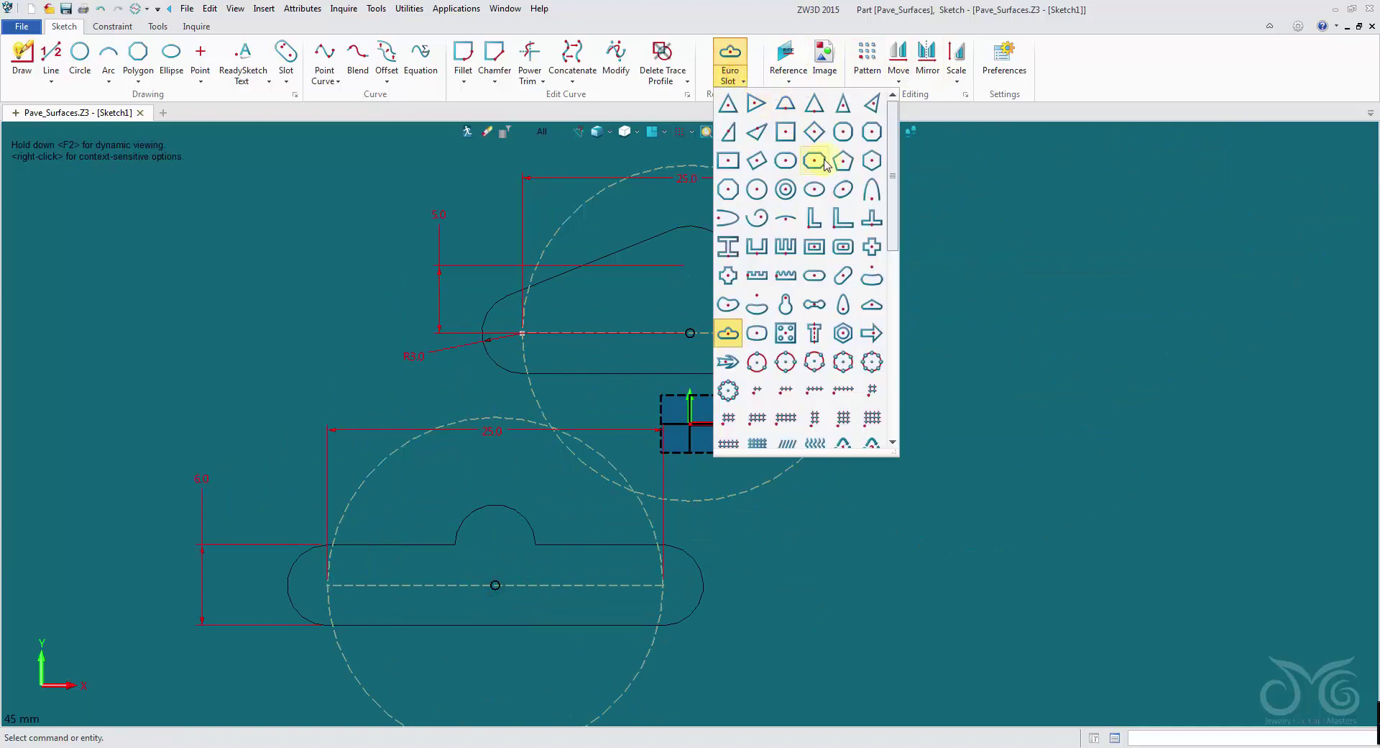
left_click(843, 304)
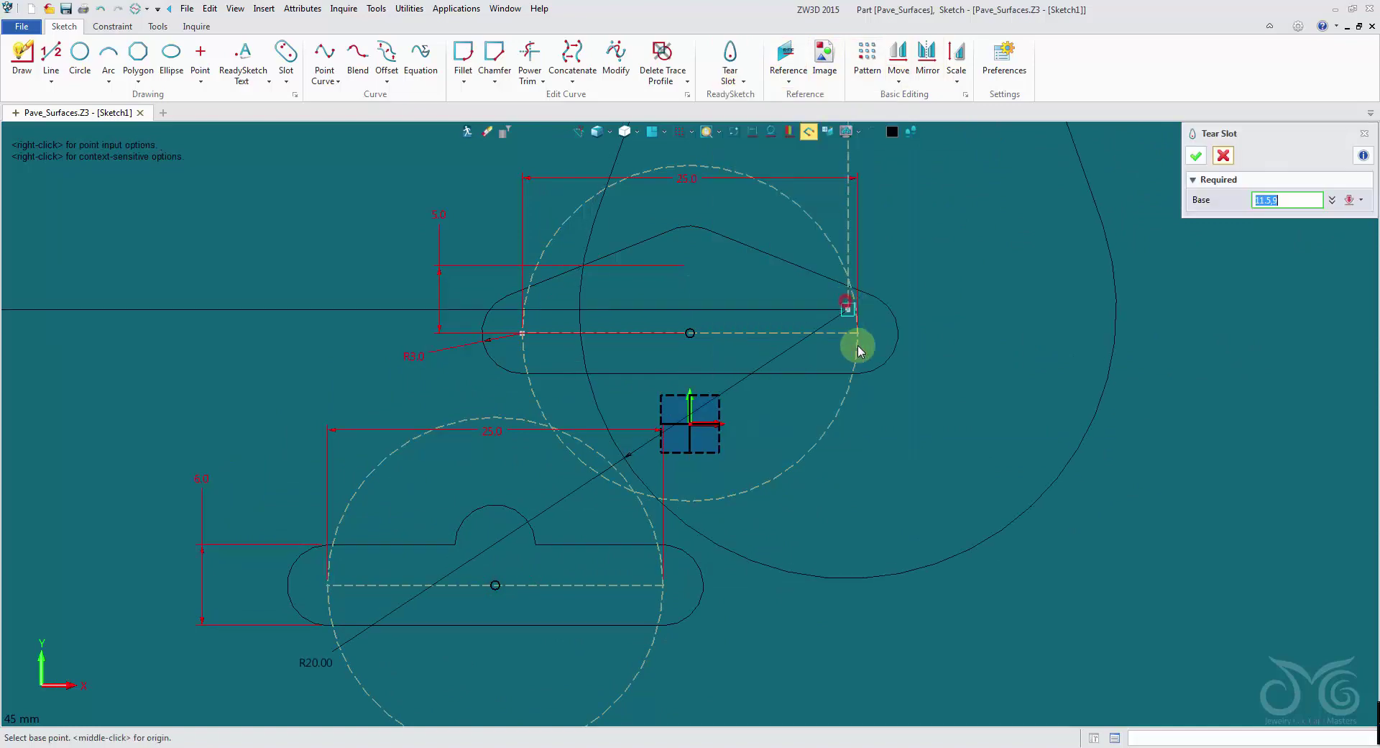
left_click(1225, 156)
- Place a default Fastener Slot profile below and to the right of the sketch origin and exit the sketch
left_click(735, 82)
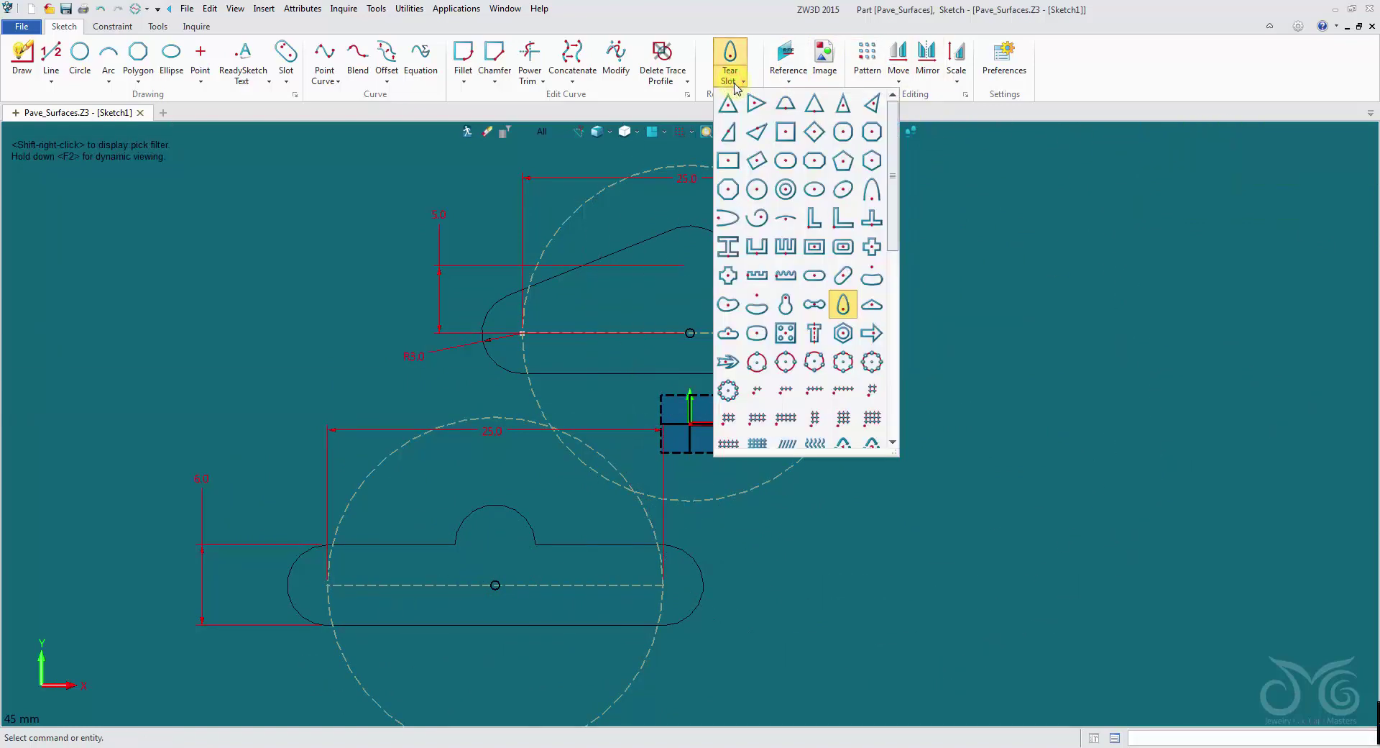
left_click(788, 303)
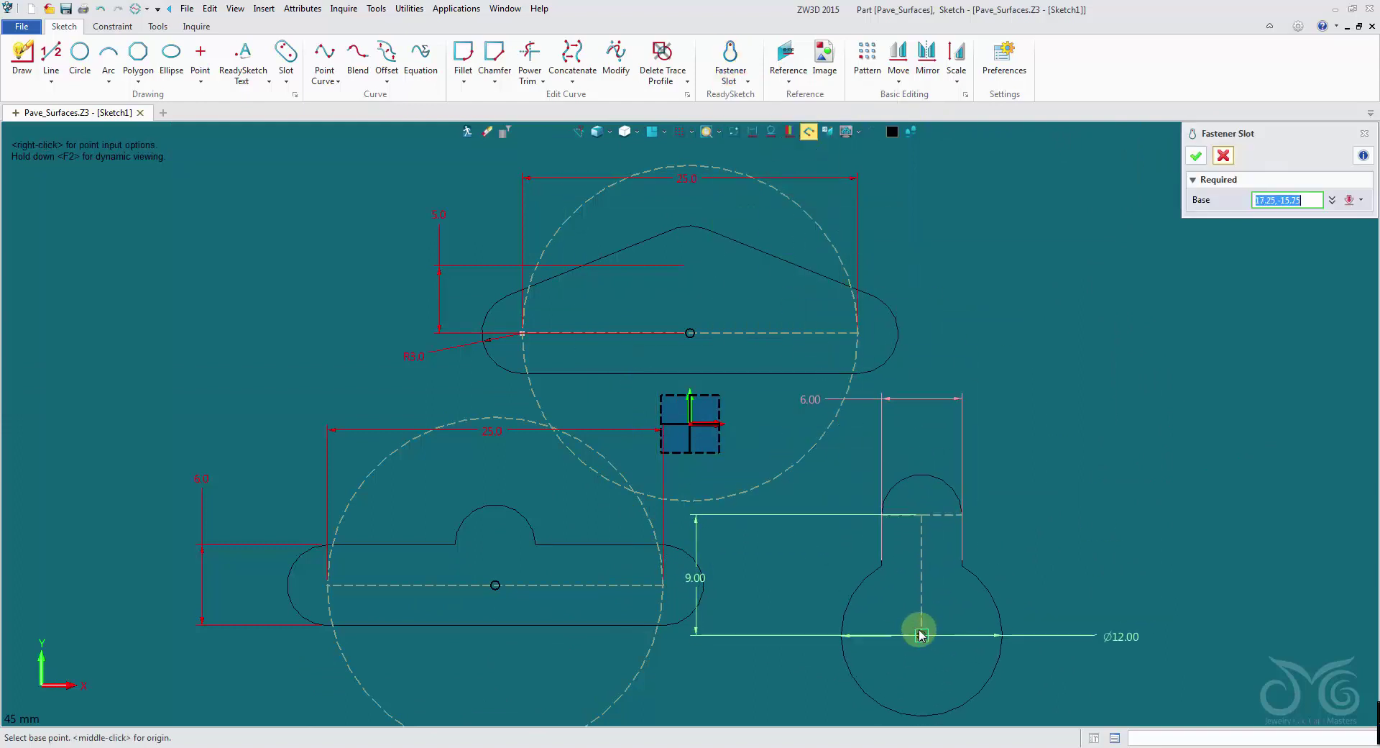
left_click(1196, 156)
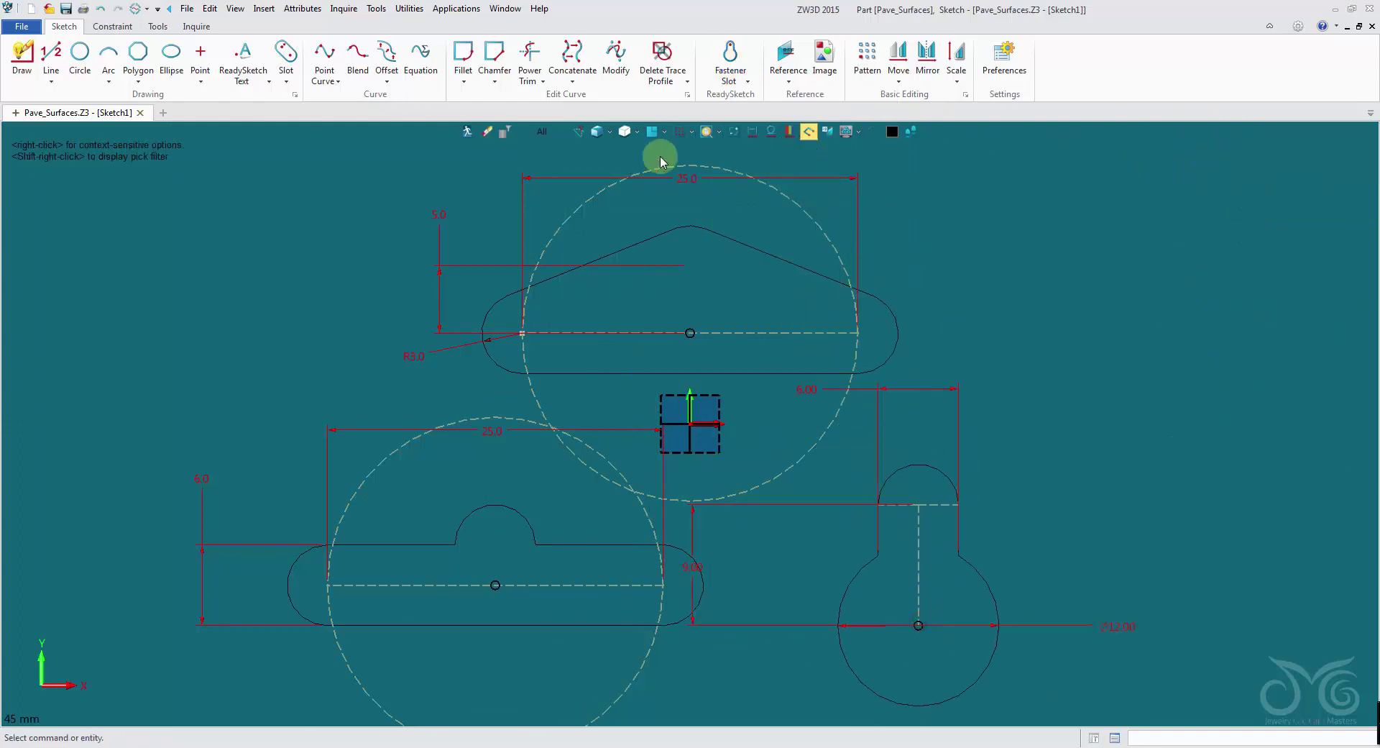
left_click(473, 132)
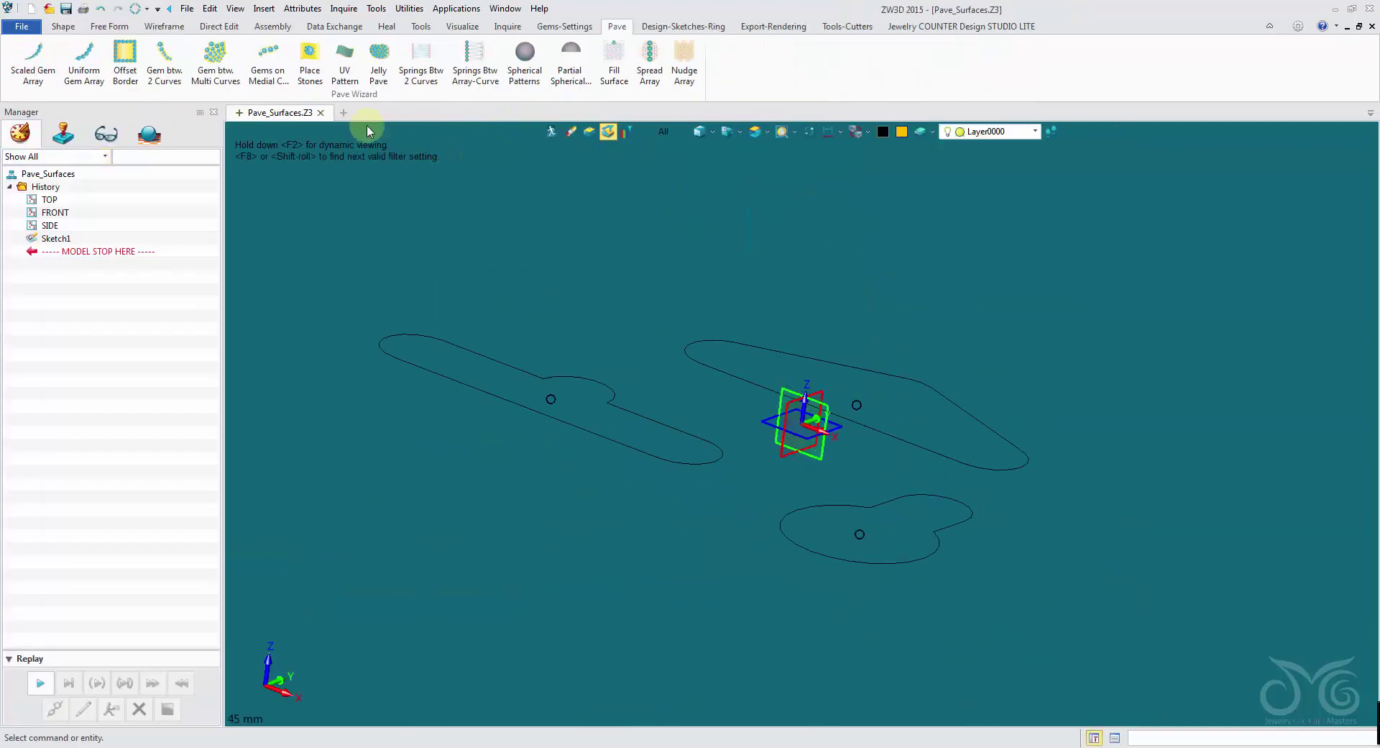
- Extrude the whole slot sketch to one side as base solids, picking the three profiles together as a sketch
left_click(53, 29)
left_click(93, 58)
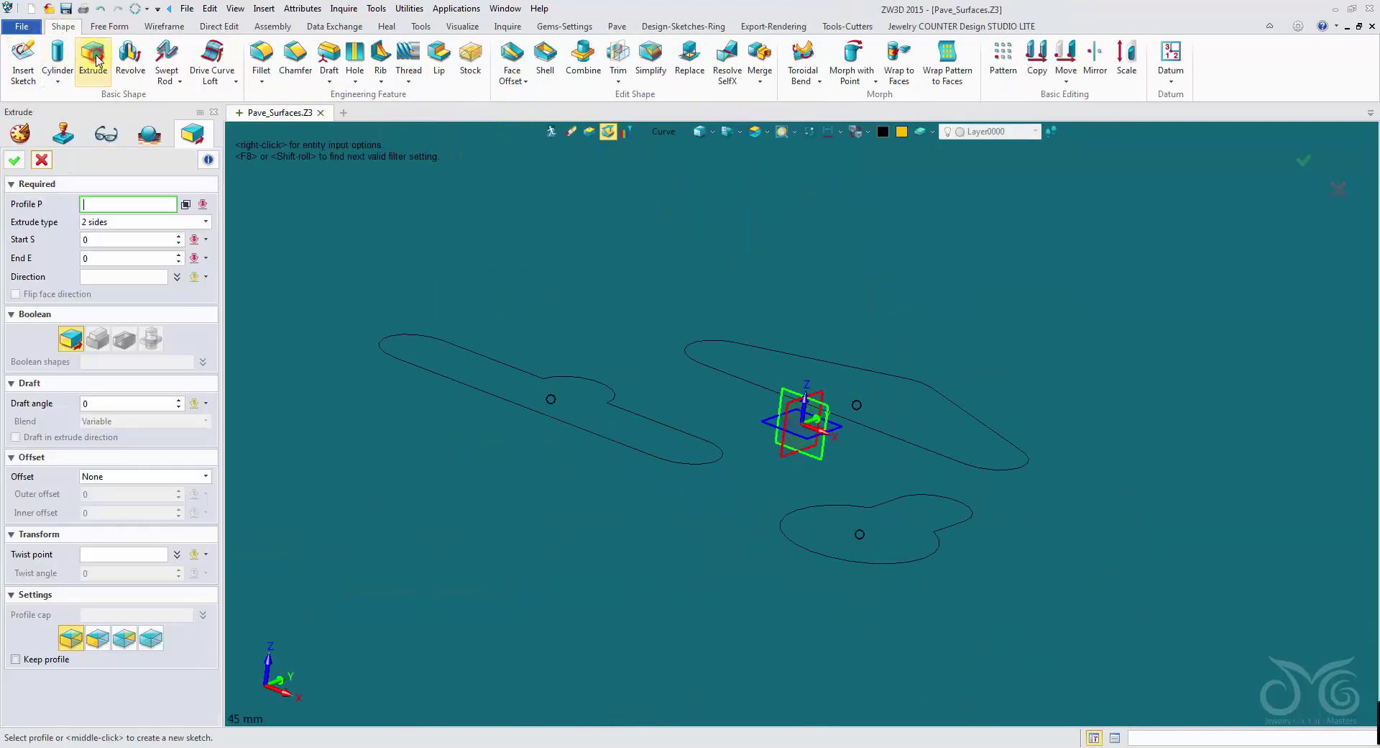
left_click(663, 131)
left_click(680, 187)
left_click(513, 373)
left_click(139, 222)
left_click(144, 241)
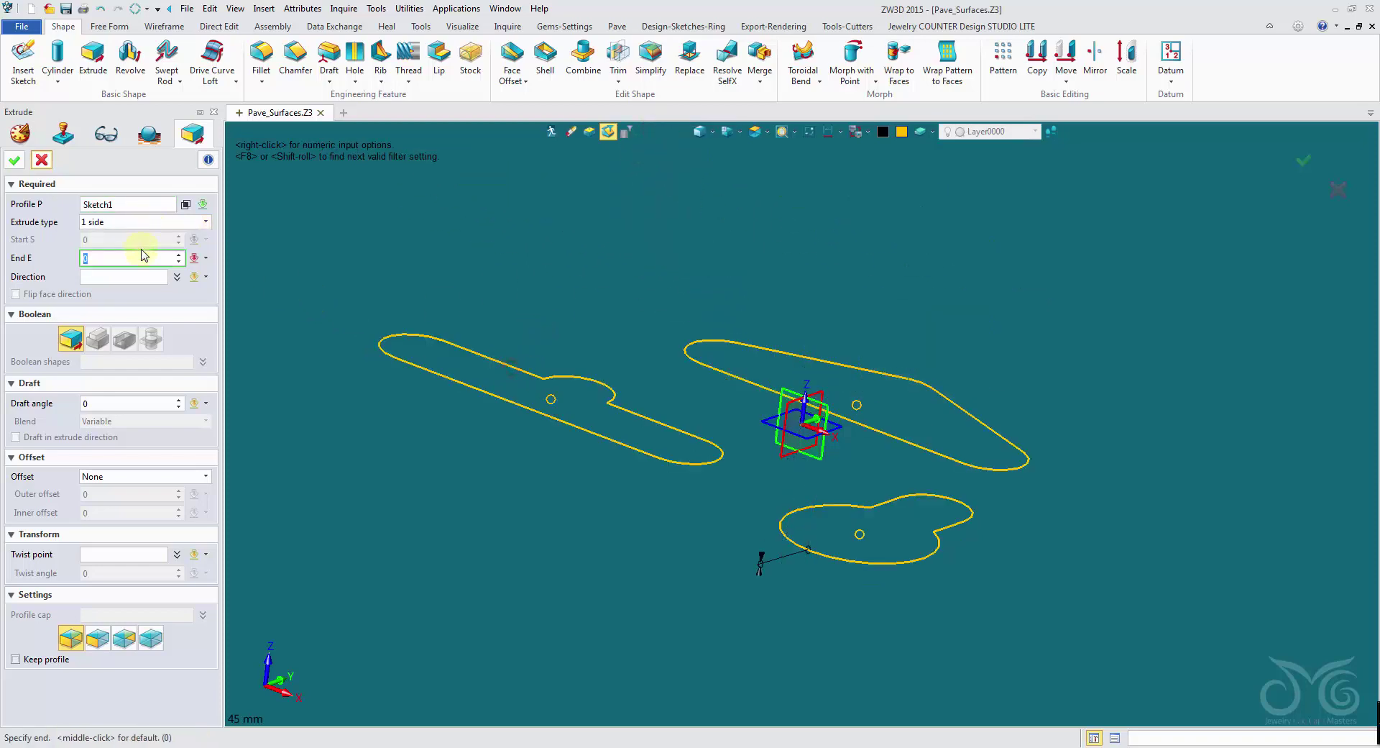
left_click(14, 160)
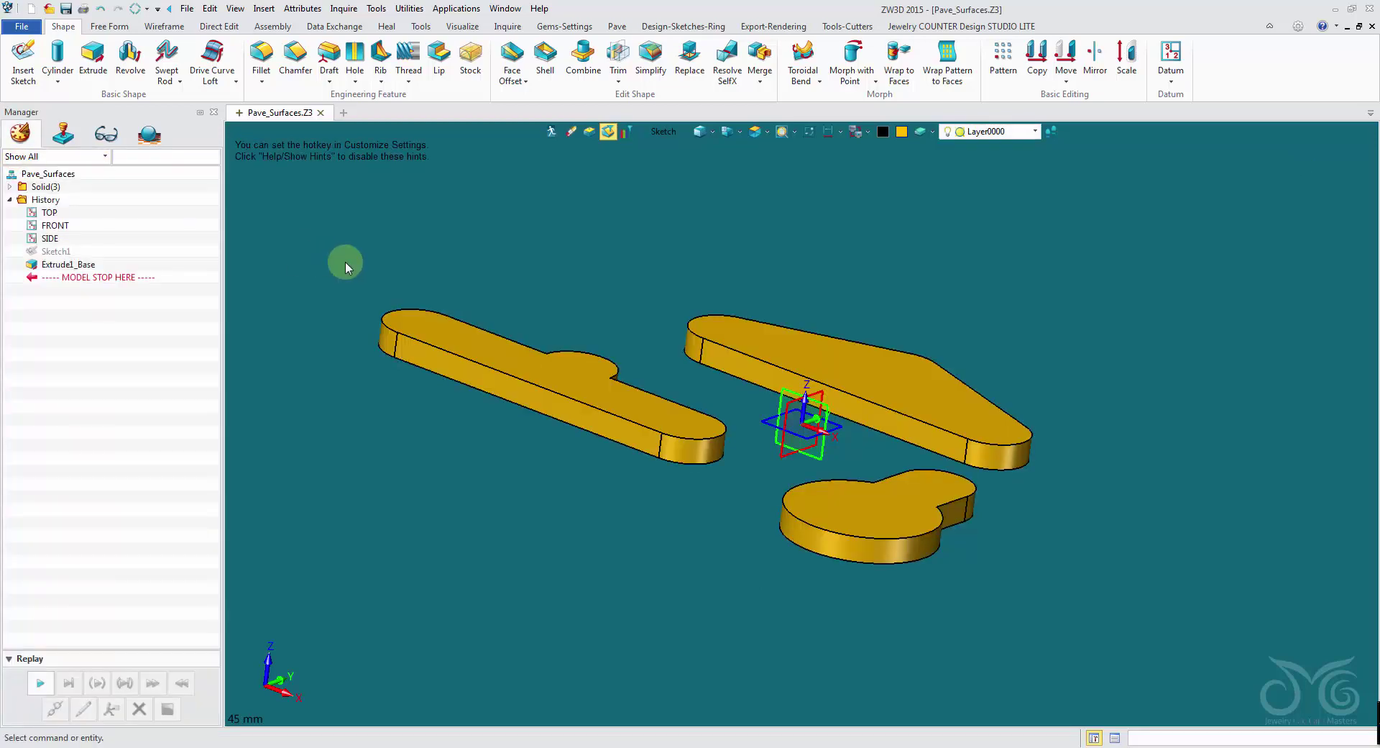
- Start a Fill Surface pave on the Pac Slot solid, picking its upper face near one rounded end as the starting point
key("Up")
key("Up")
key("Up")
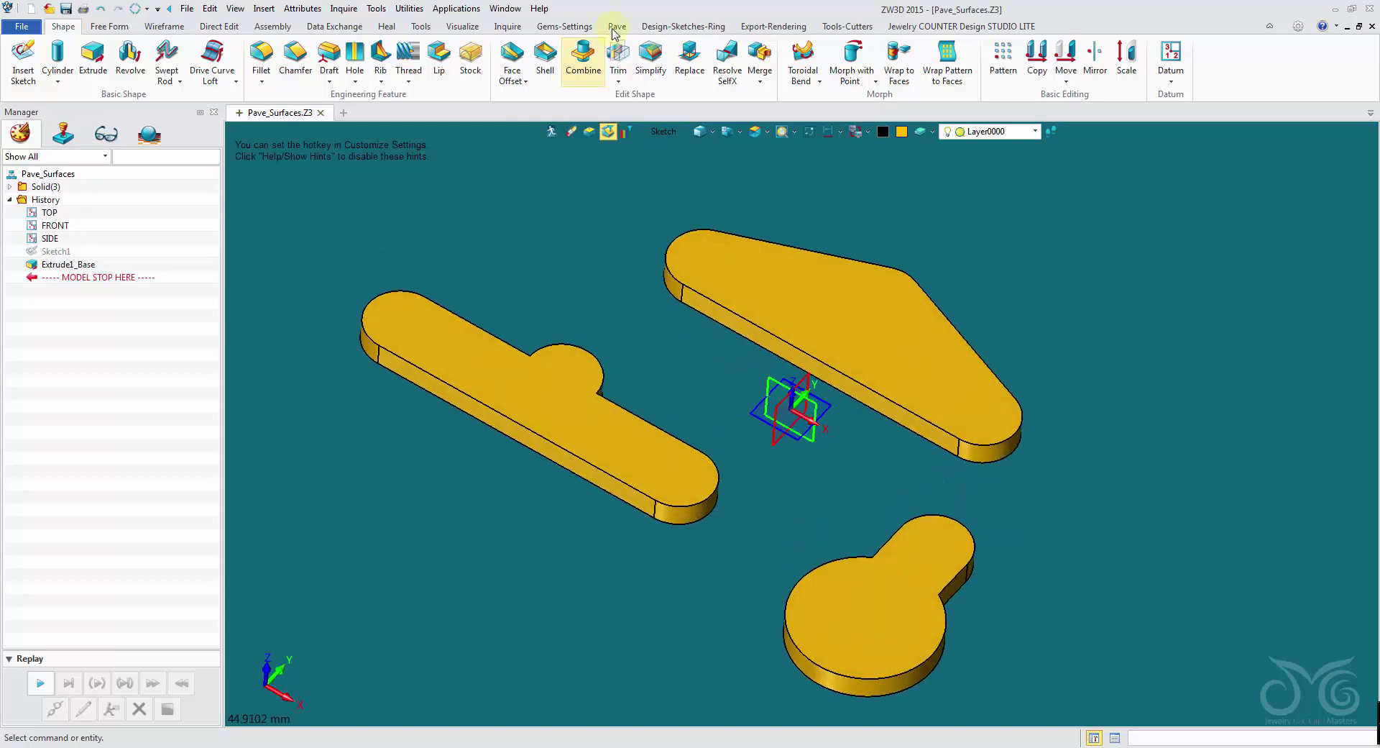
left_click(617, 26)
left_click(501, 248)
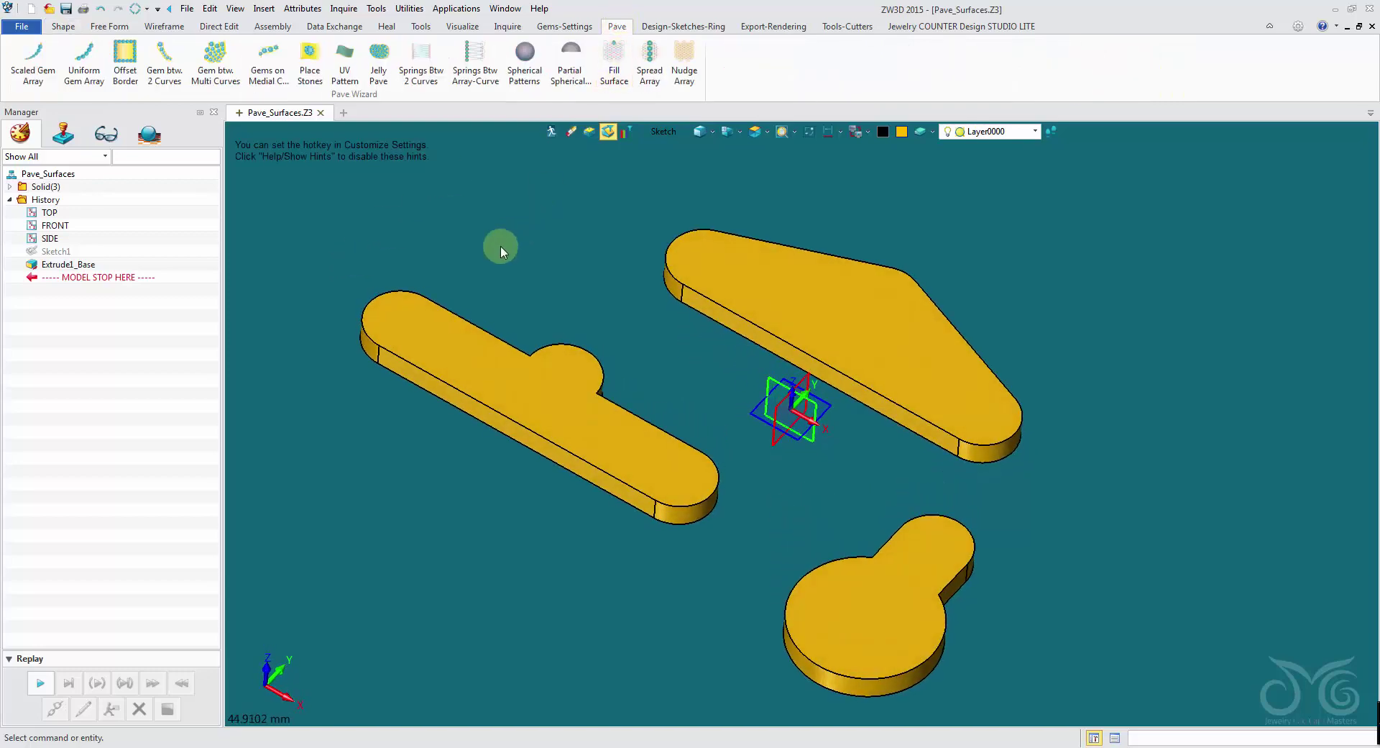
key("Left")
key("Left")
key("Left")
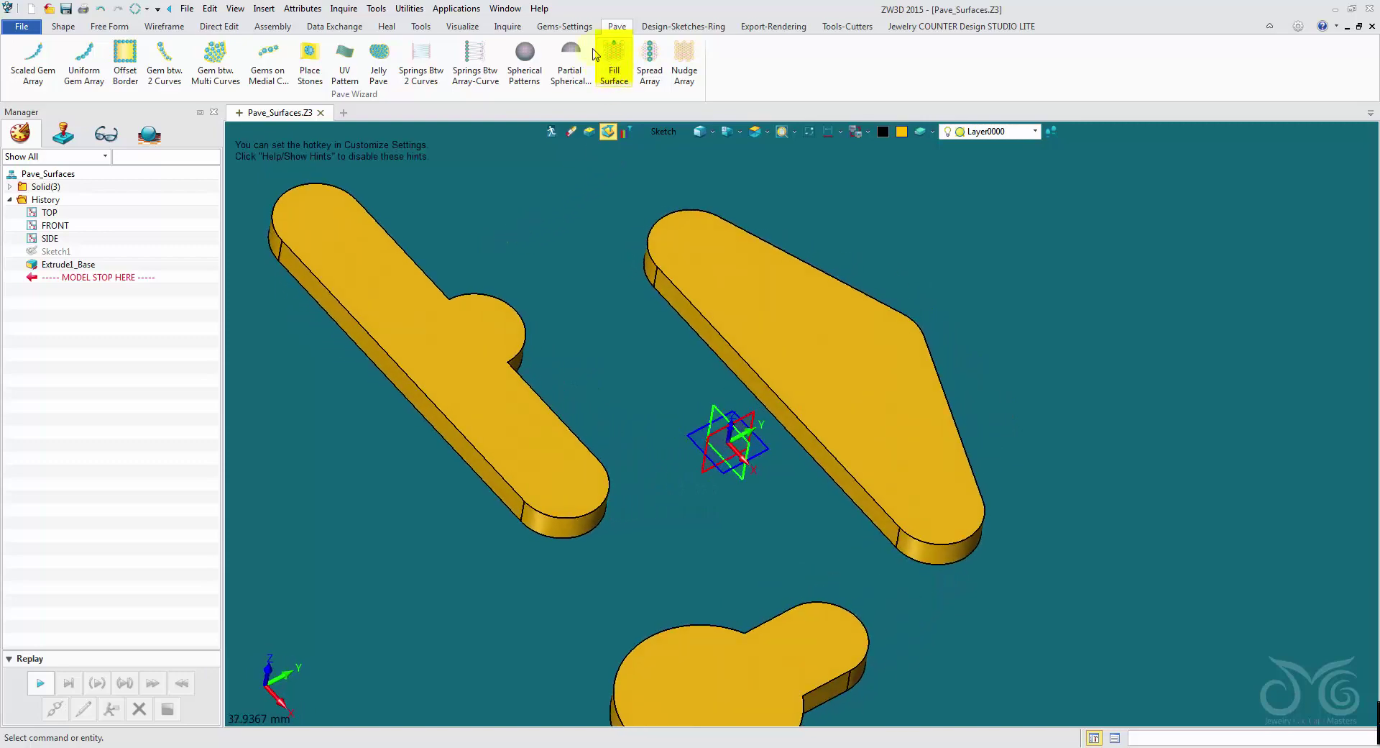
left_click(613, 63)
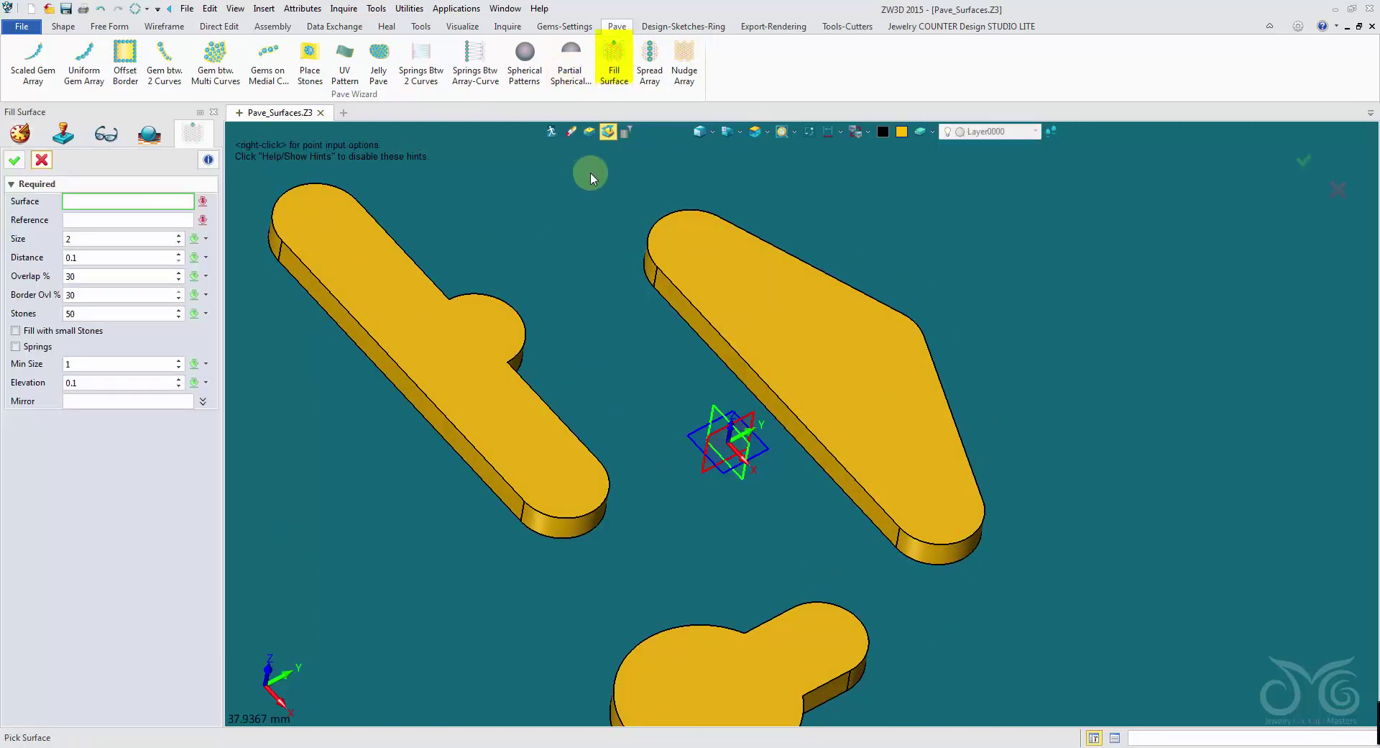
key("Left")
key("Left")
key("Left")
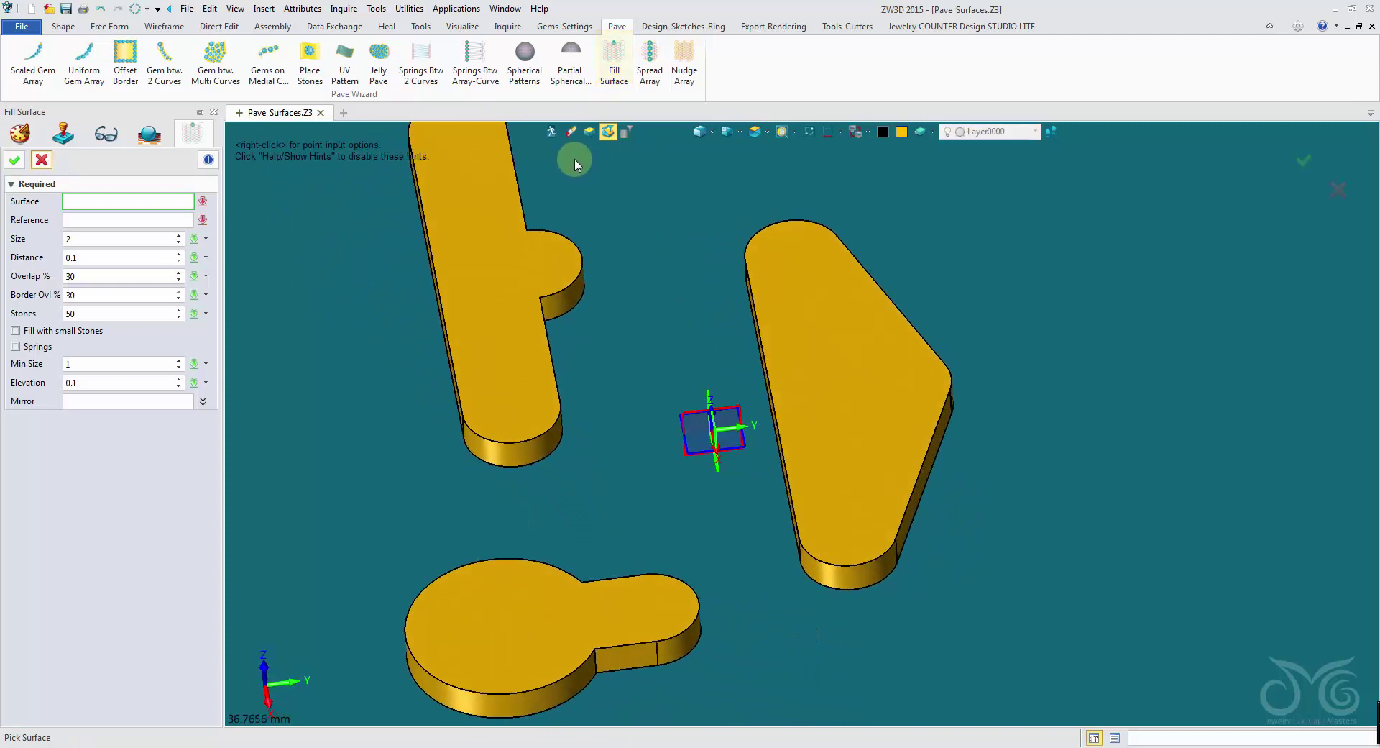
key("Up")
key("Up")
key("Up")
key("Up")
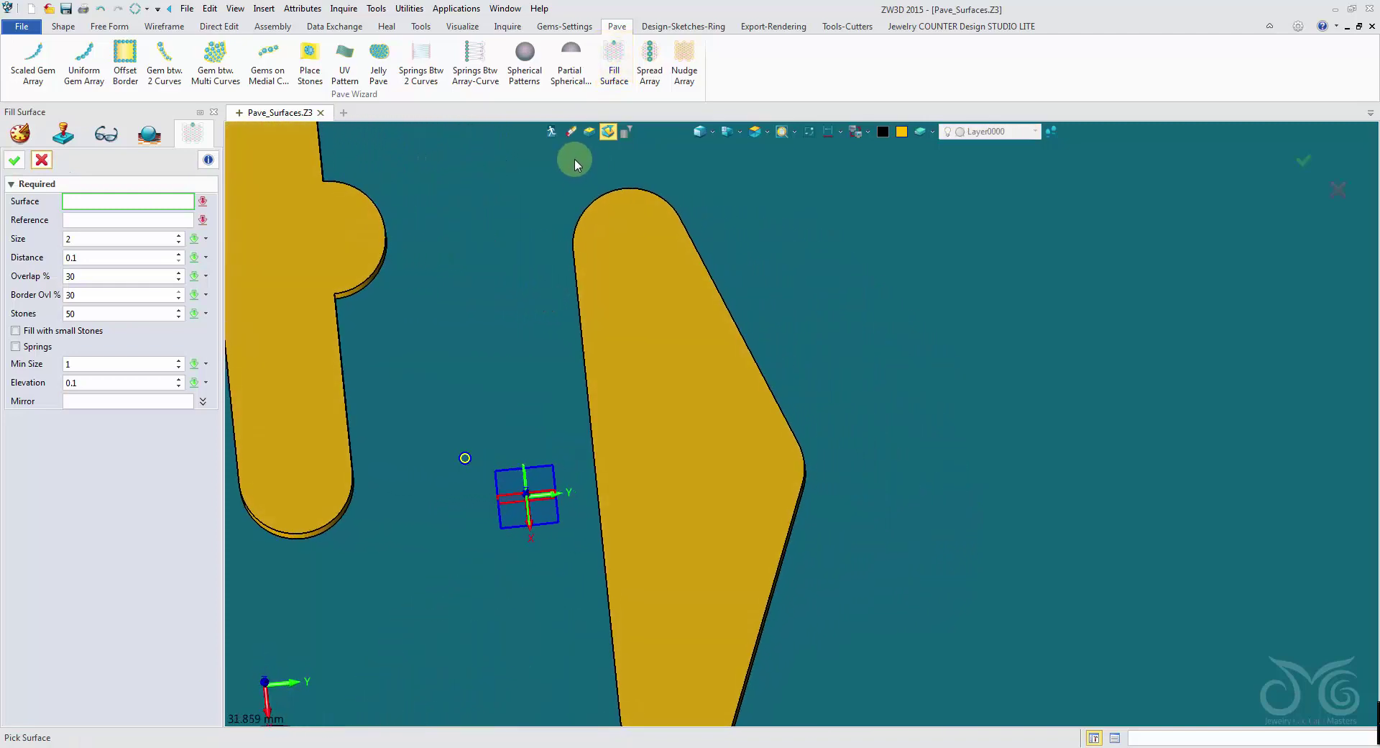
left_click(651, 167)
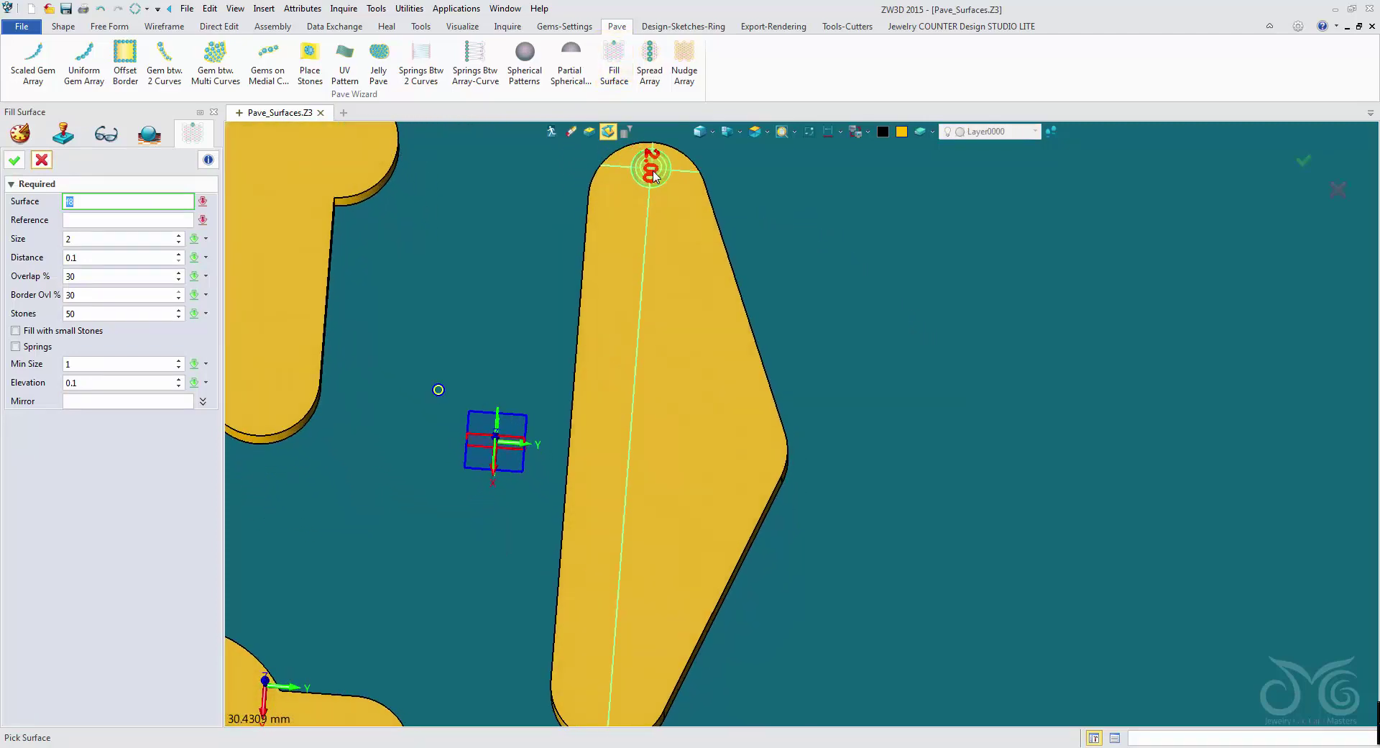
mouse_move(653, 171)
right_mouse_down()
mouse_move(634, 171)
mouse_move(628, 191)
right_mouse_up()
scroll(636, 176, "up", 2)
left_click(625, 191)
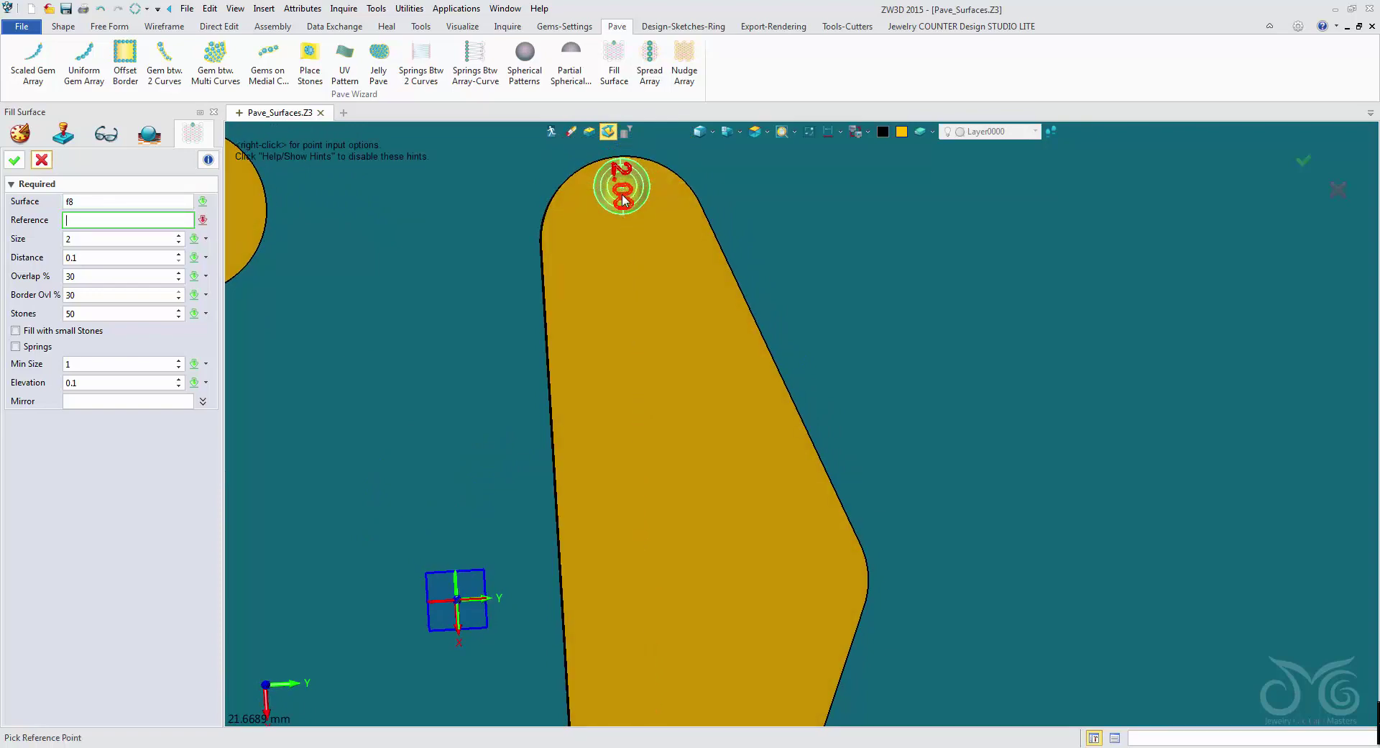
- Set the pave's reference point near the opposite rounded end of the same face so the stone rows follow its long straight edge
middle_click_drag(653, 356, 641, 386)
right_click_drag(642, 386, 635, 393)
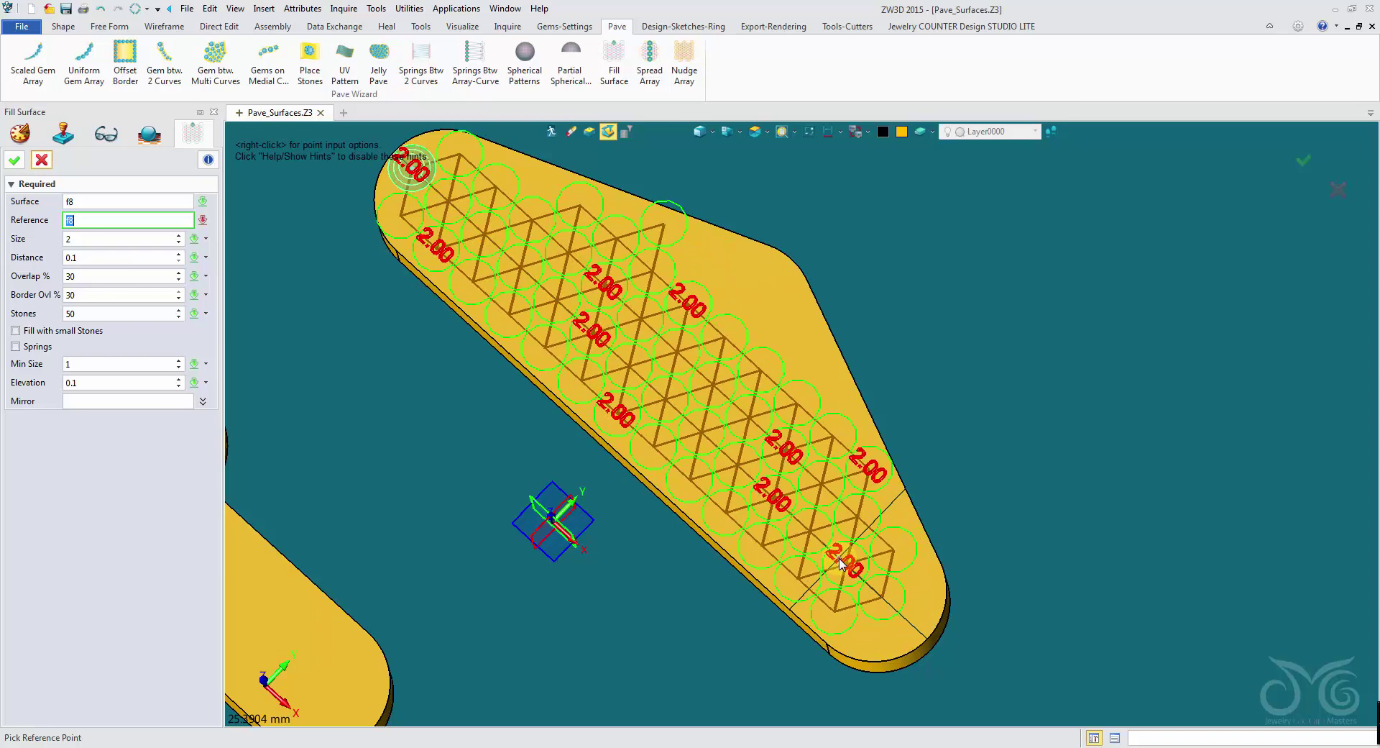
left_click(842, 563)
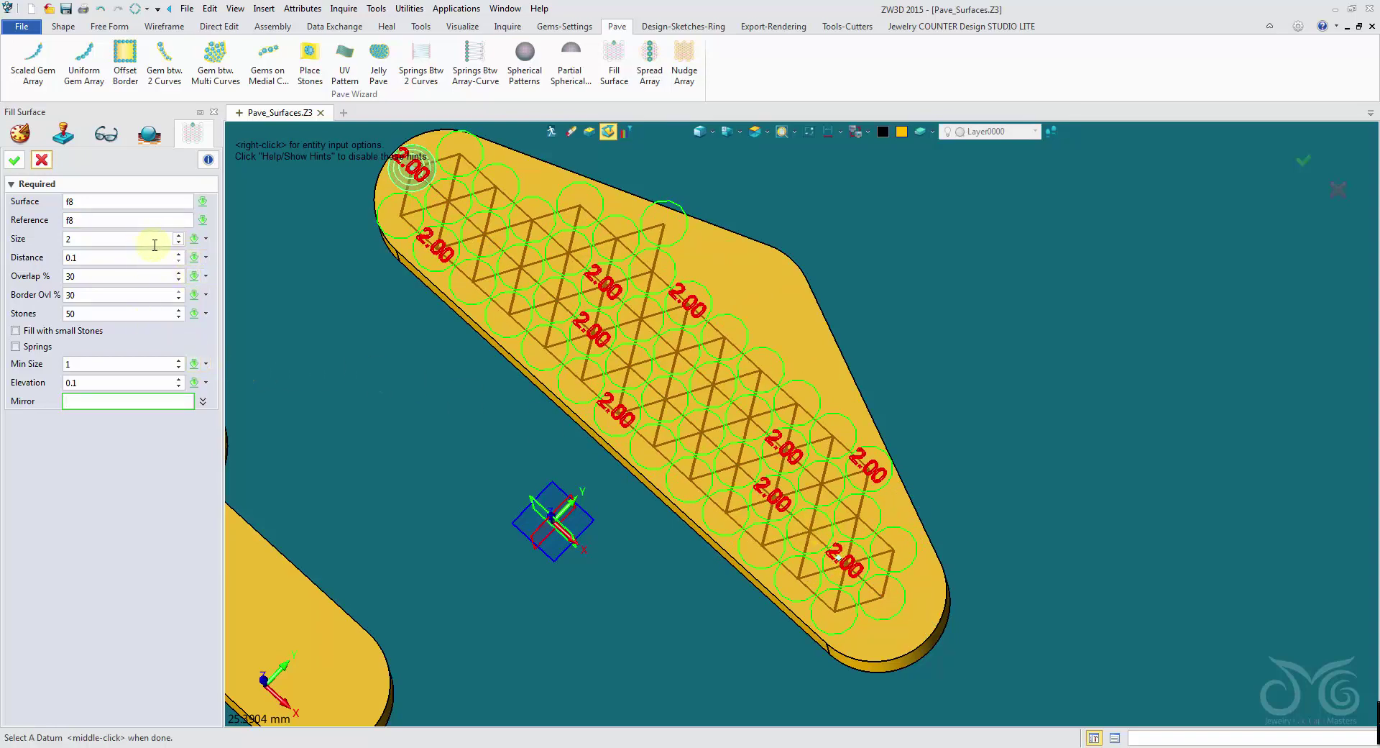
- Set the number of stones to 100 and the linear step size for adjusting the stone size to 0.1
left_click(129, 316)
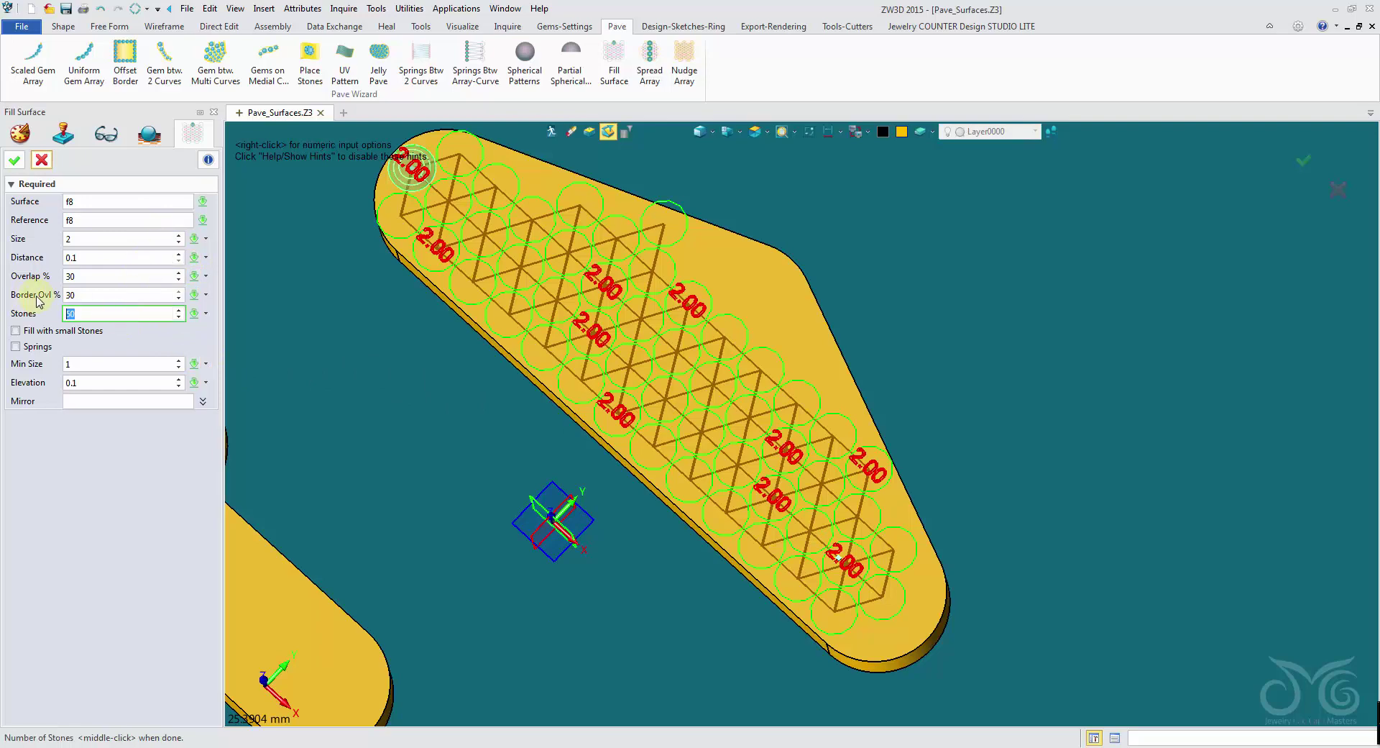
left_click(94, 293)
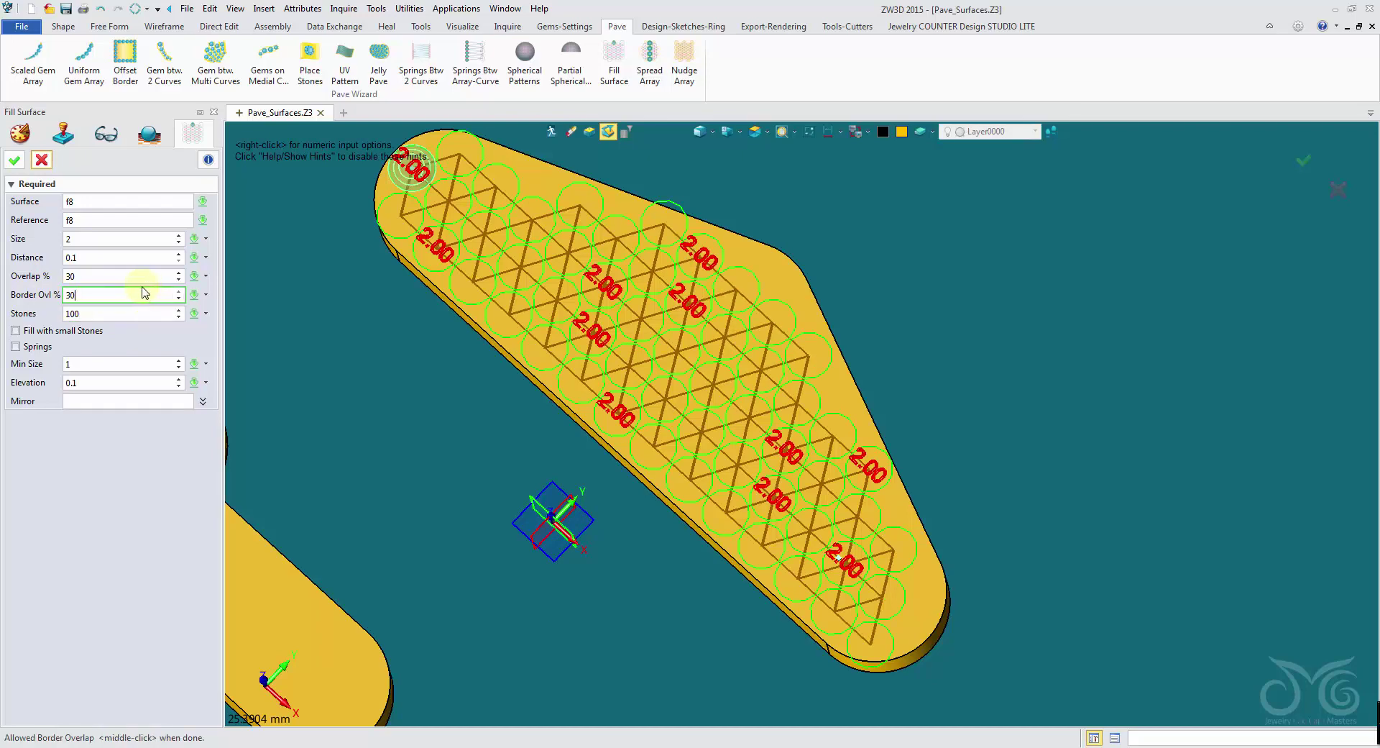
left_click(125, 240)
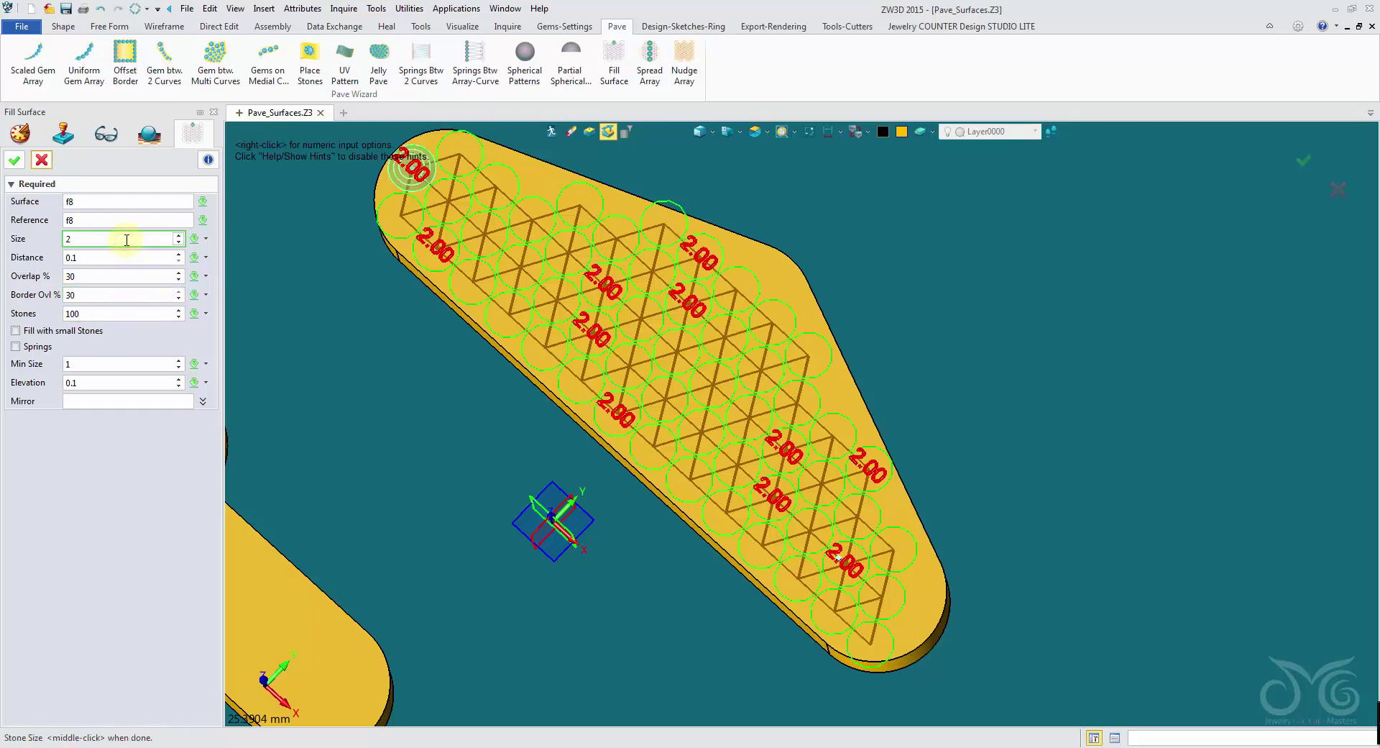
right_click(286, 280)
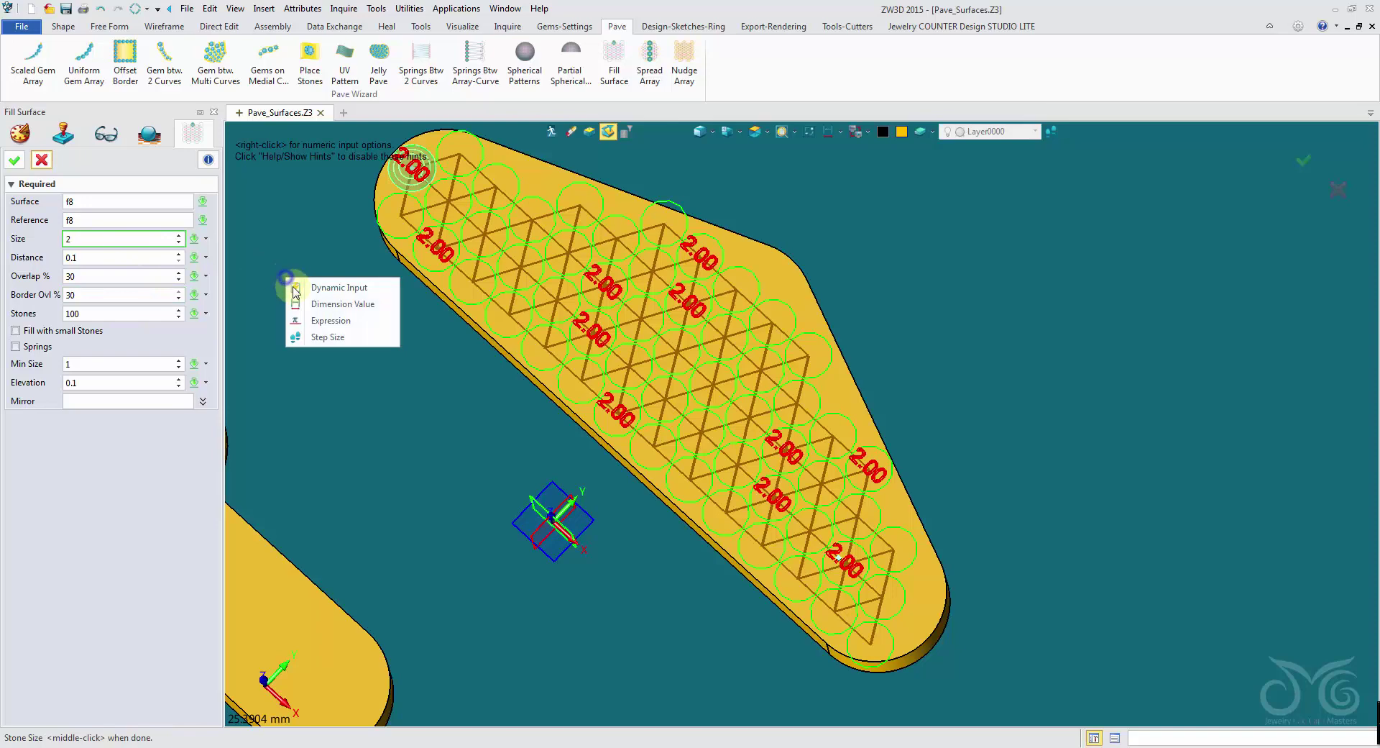
left_click(322, 340)
type("0.1")
left_click(1238, 202)
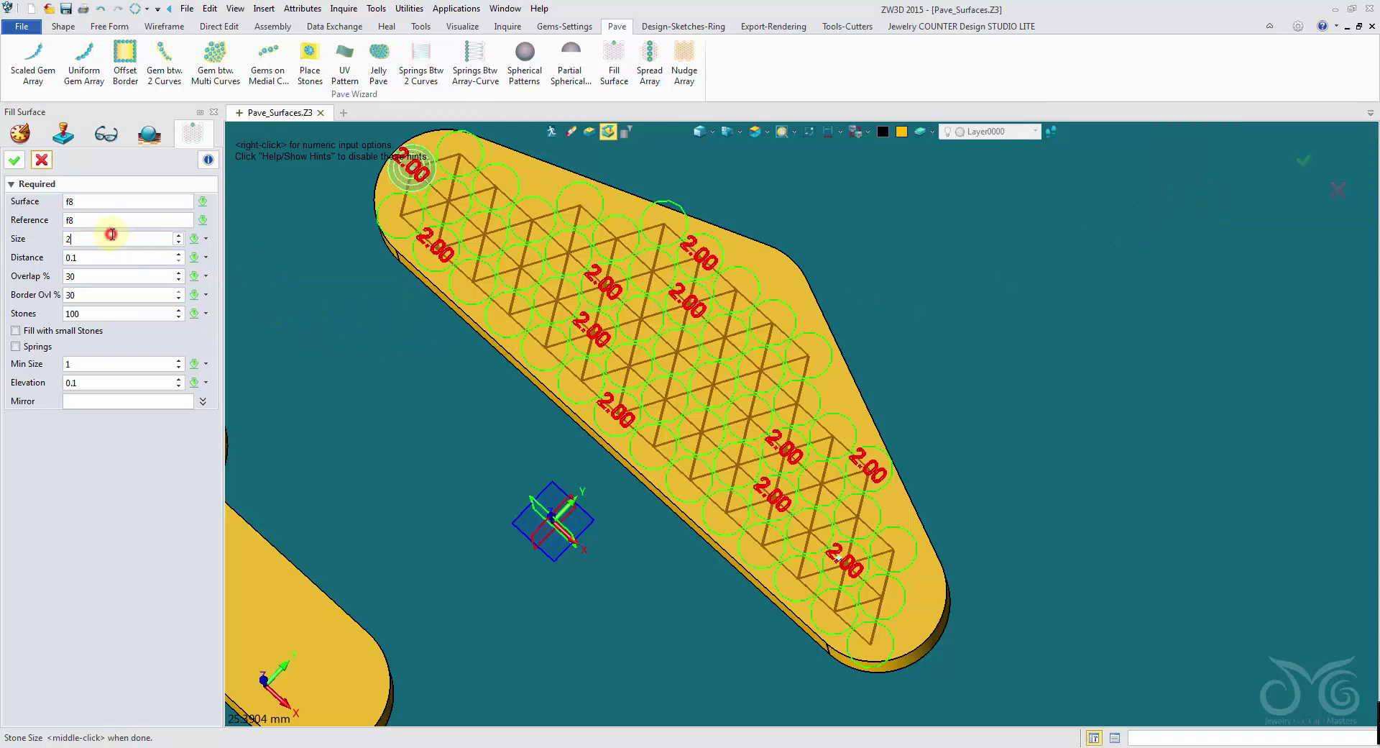
- Try a stone size of 1.6 on the pave and return it to 2
scroll(111, 234, "down", 4)
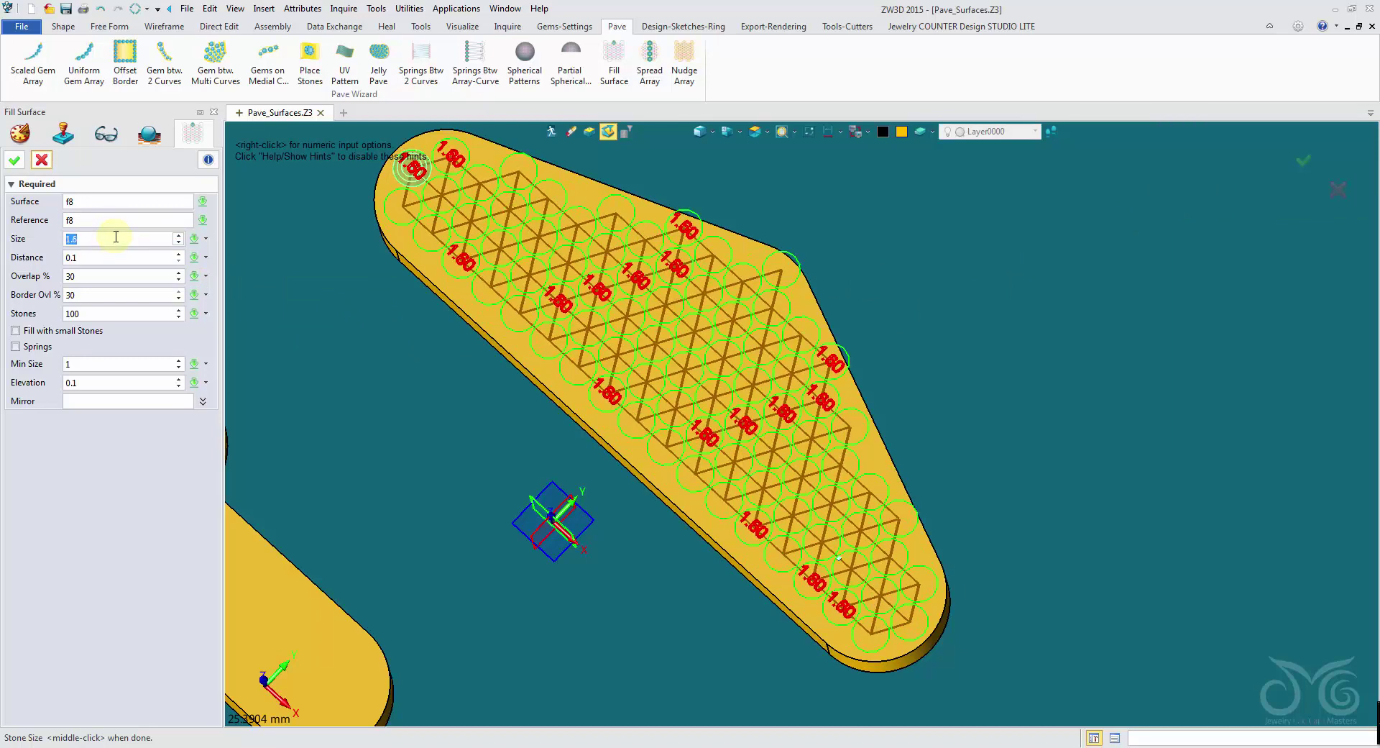
scroll(116, 237, "up", 3)
scroll(116, 236, "up", 1)
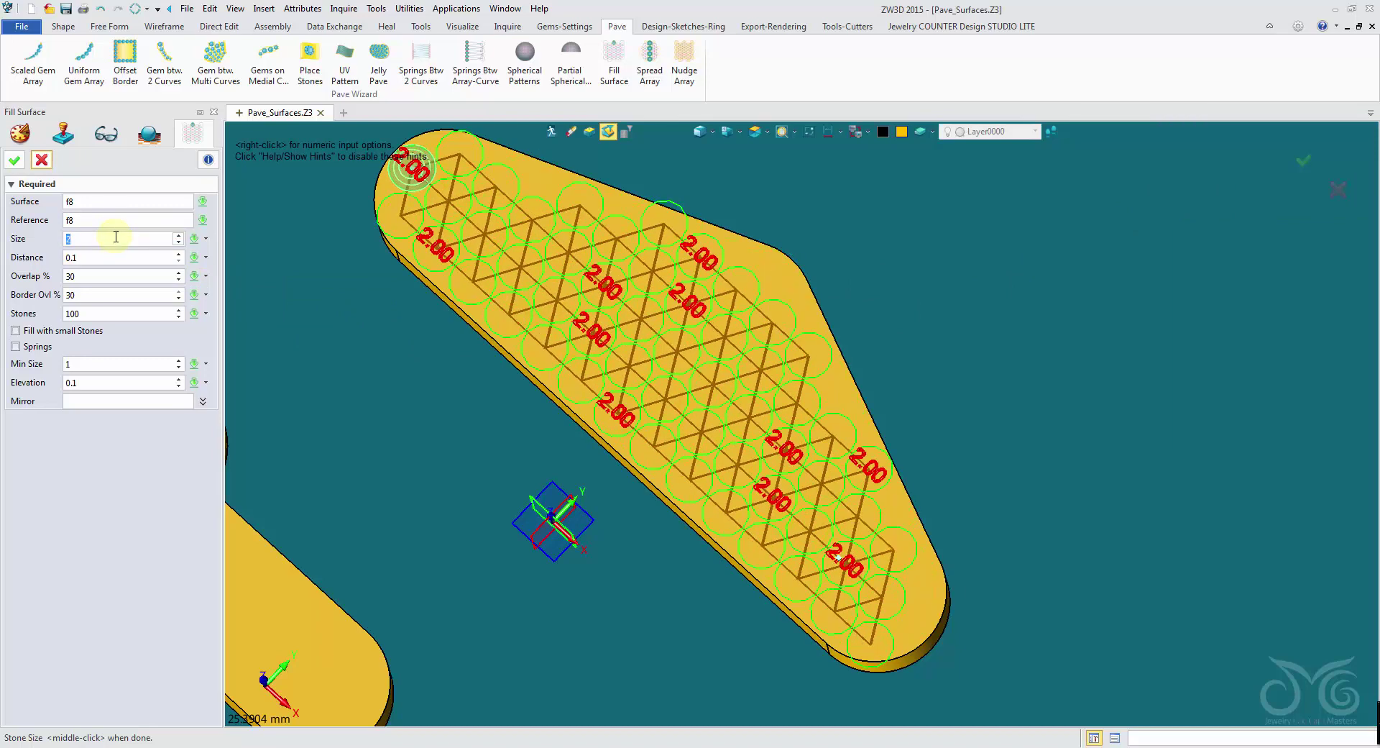
left_click(110, 256)
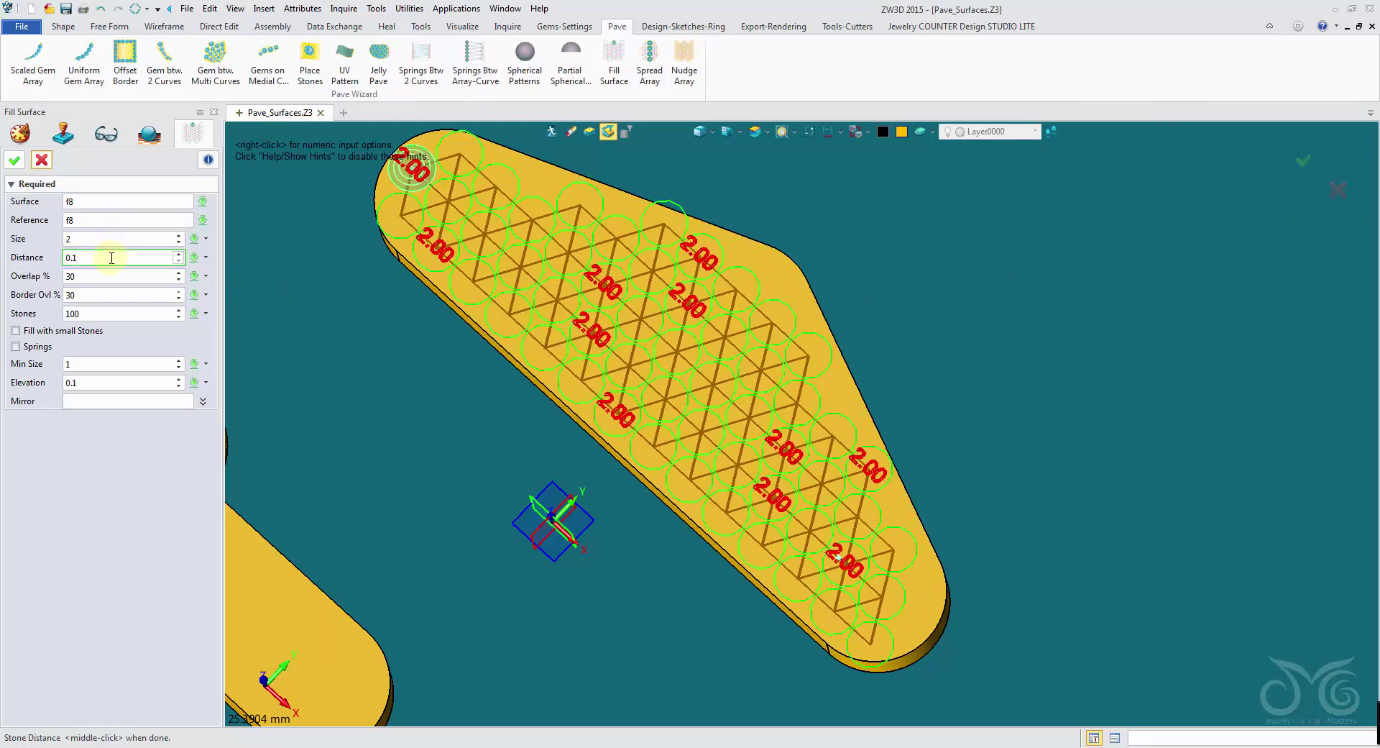
double_click(112, 259)
left_click(113, 279)
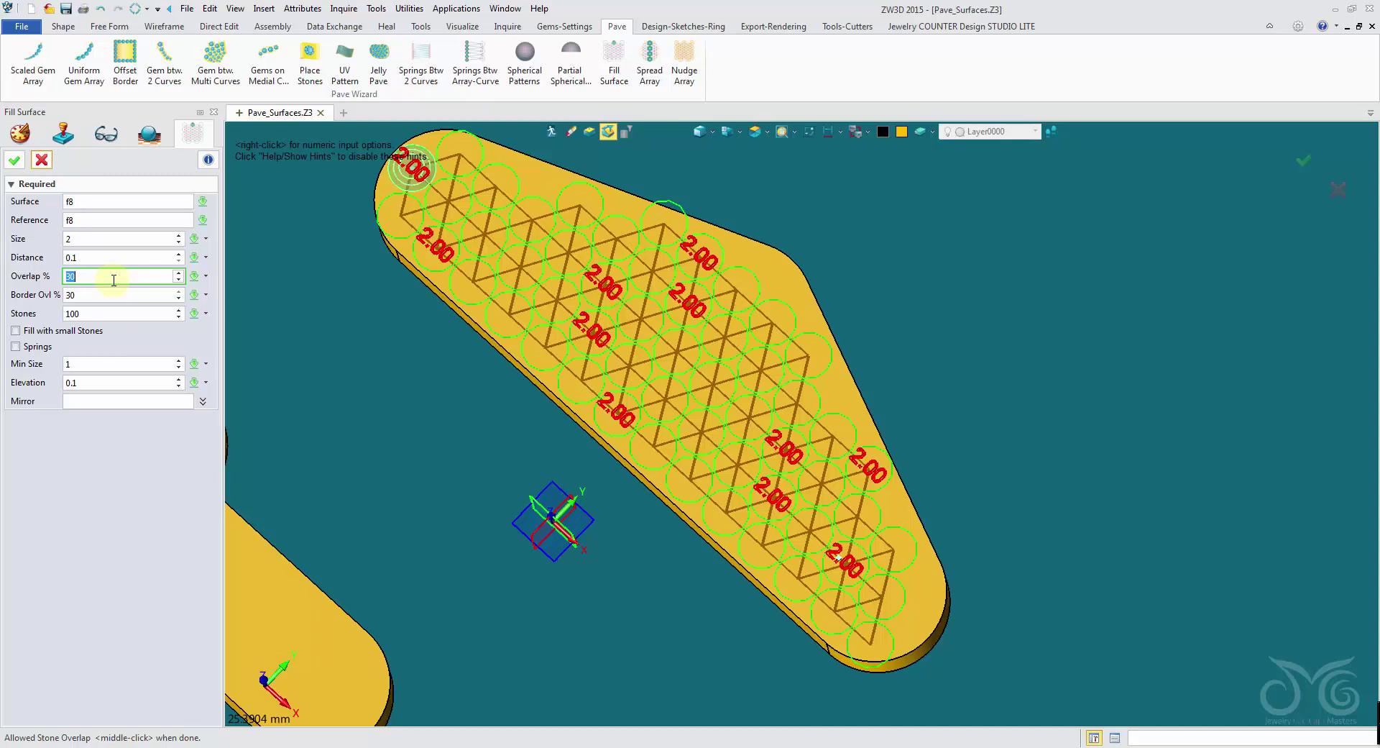
- Try a smaller border overlap for the pave in small increments and return it to 30%
left_click(108, 297)
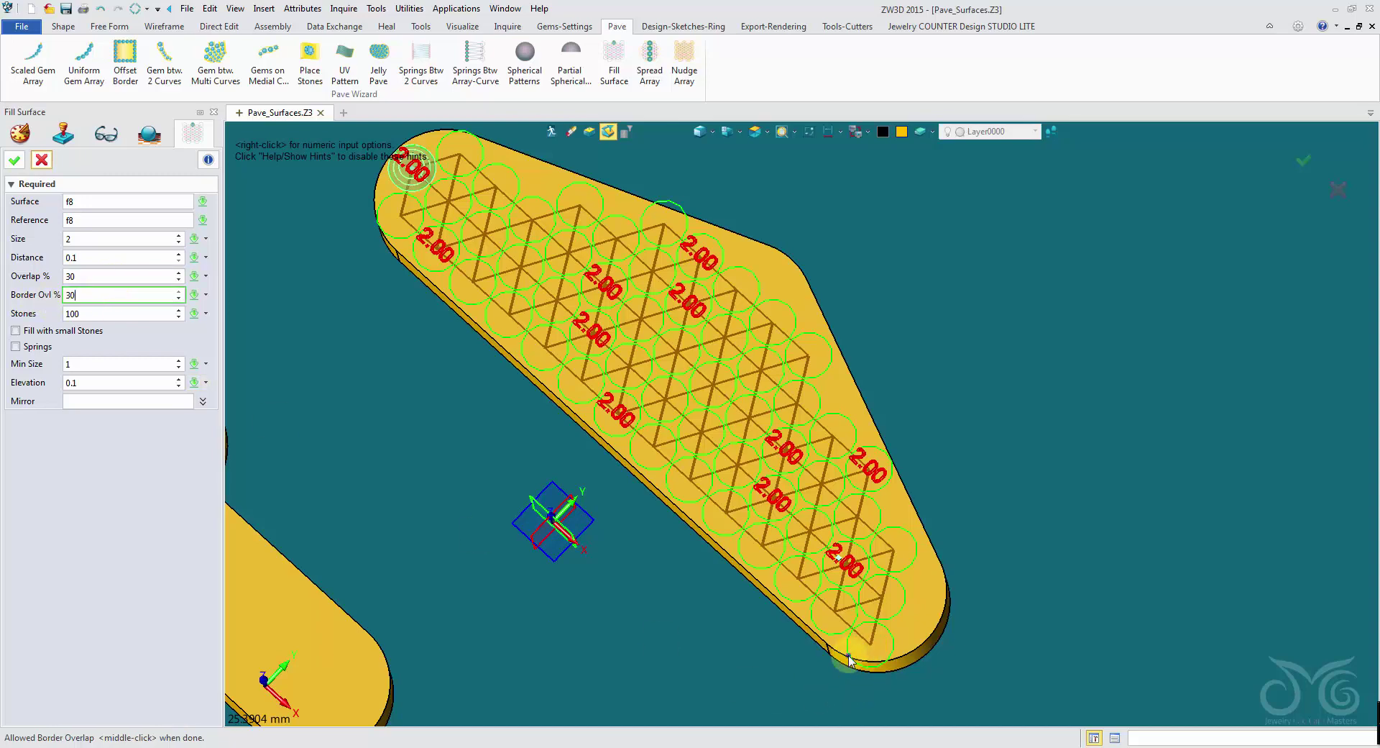
right_click_drag(850, 658, 857, 677)
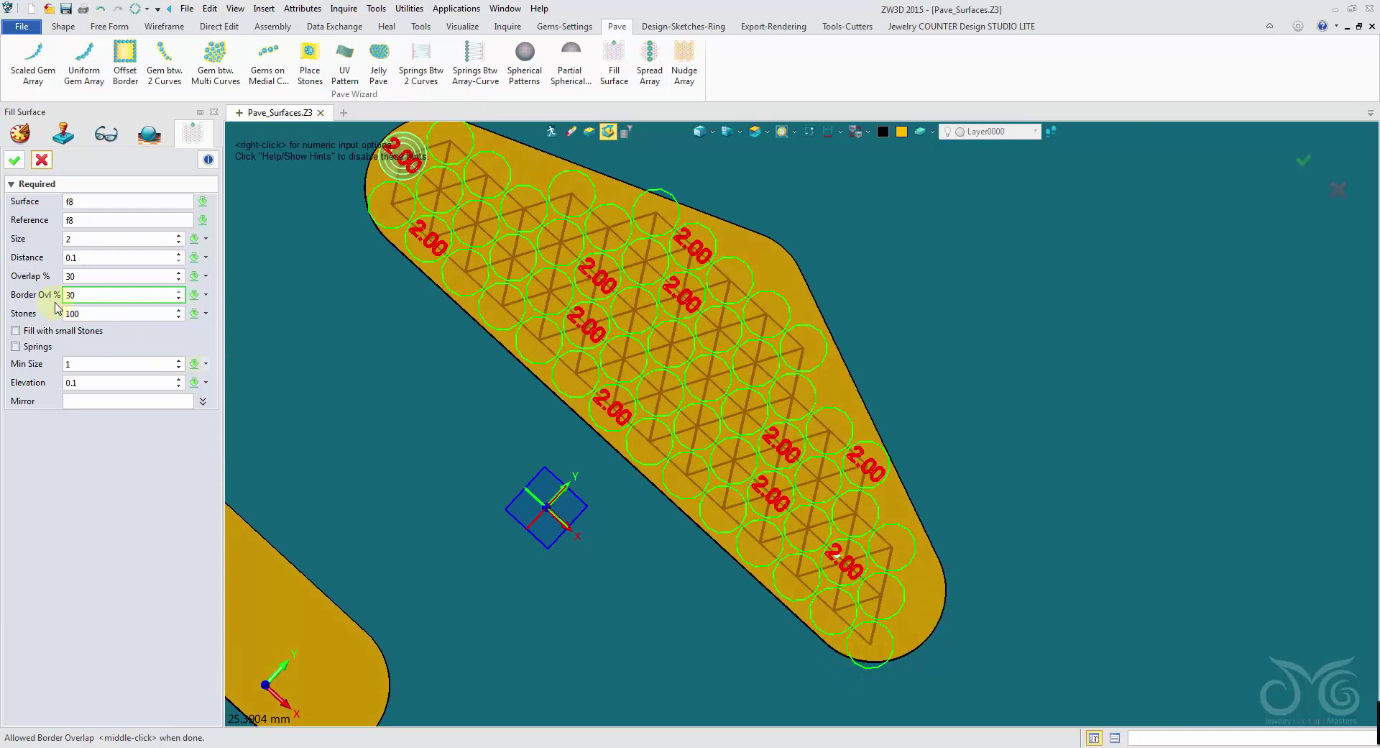
right_click(358, 325)
left_click(363, 386)
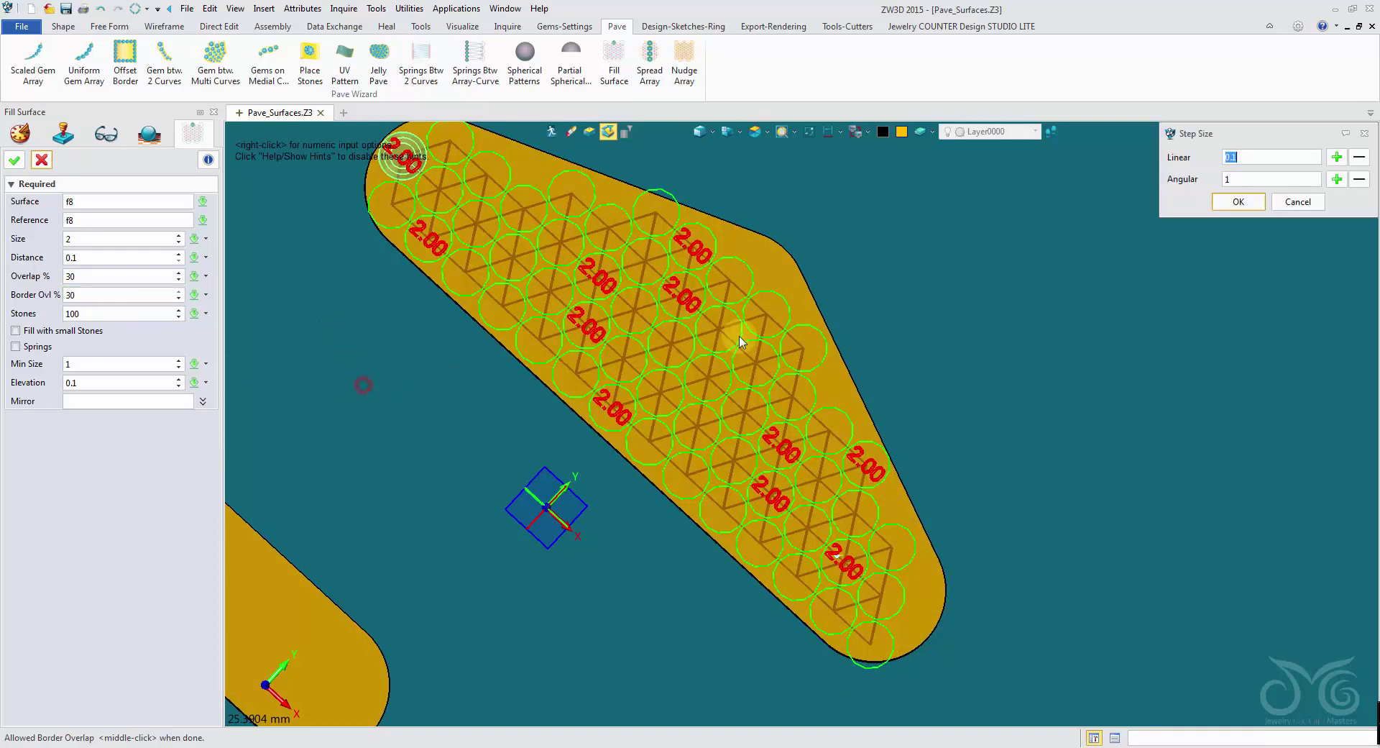
left_click(1239, 202)
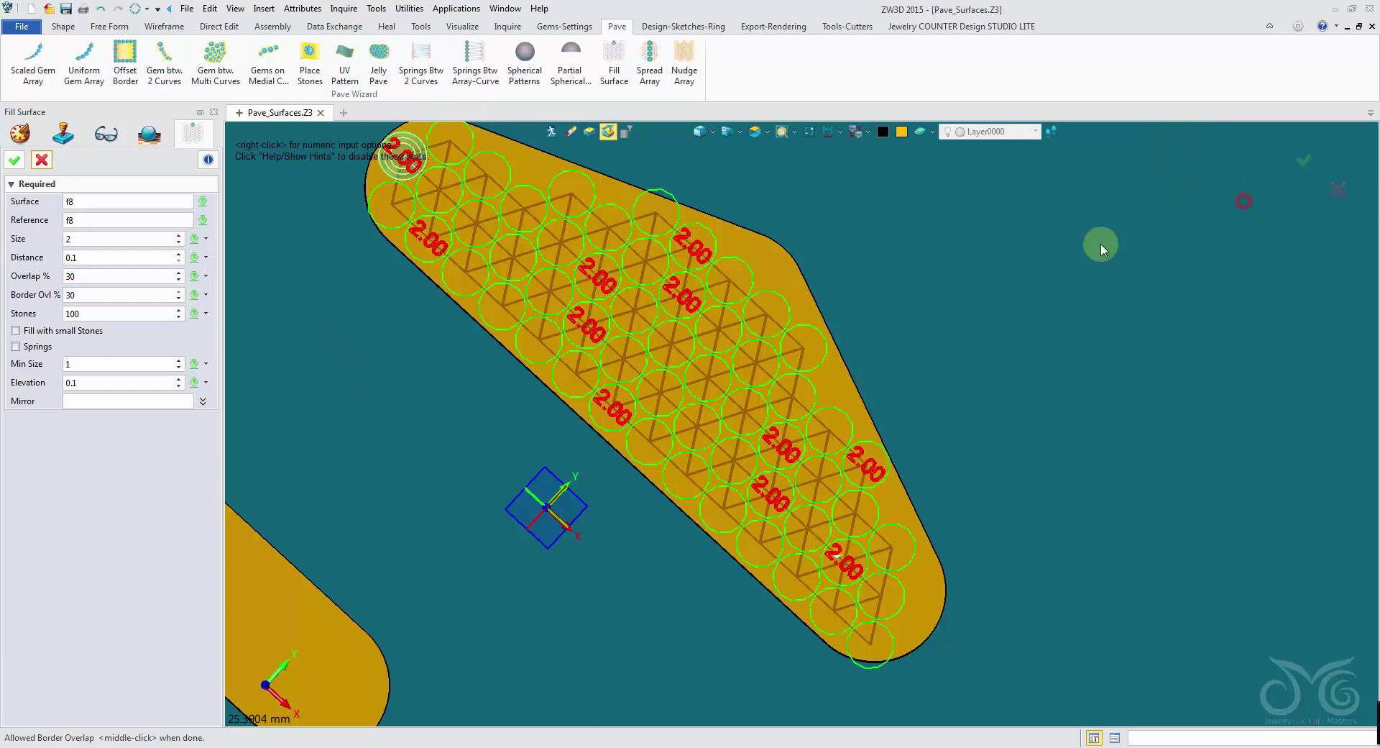
scroll(125, 291, "down", 5)
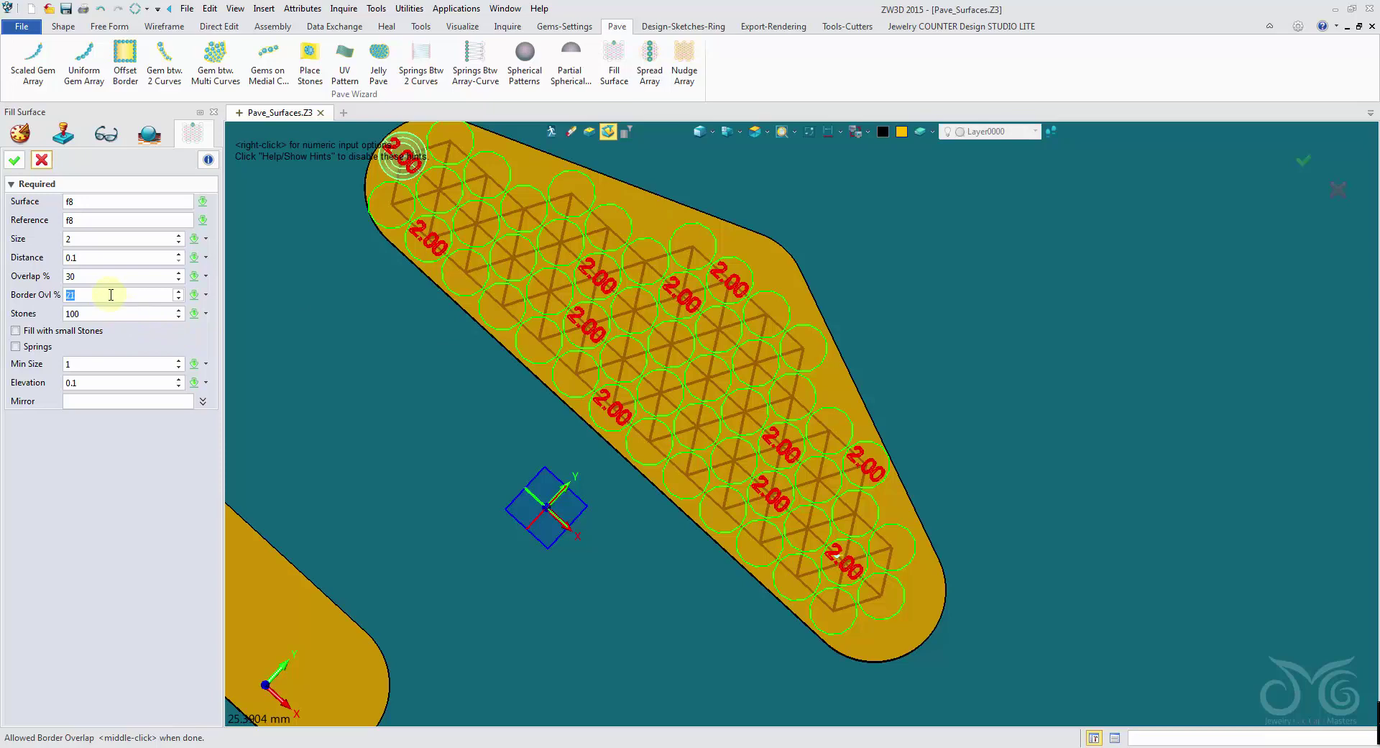
scroll(109, 298, "up", 1)
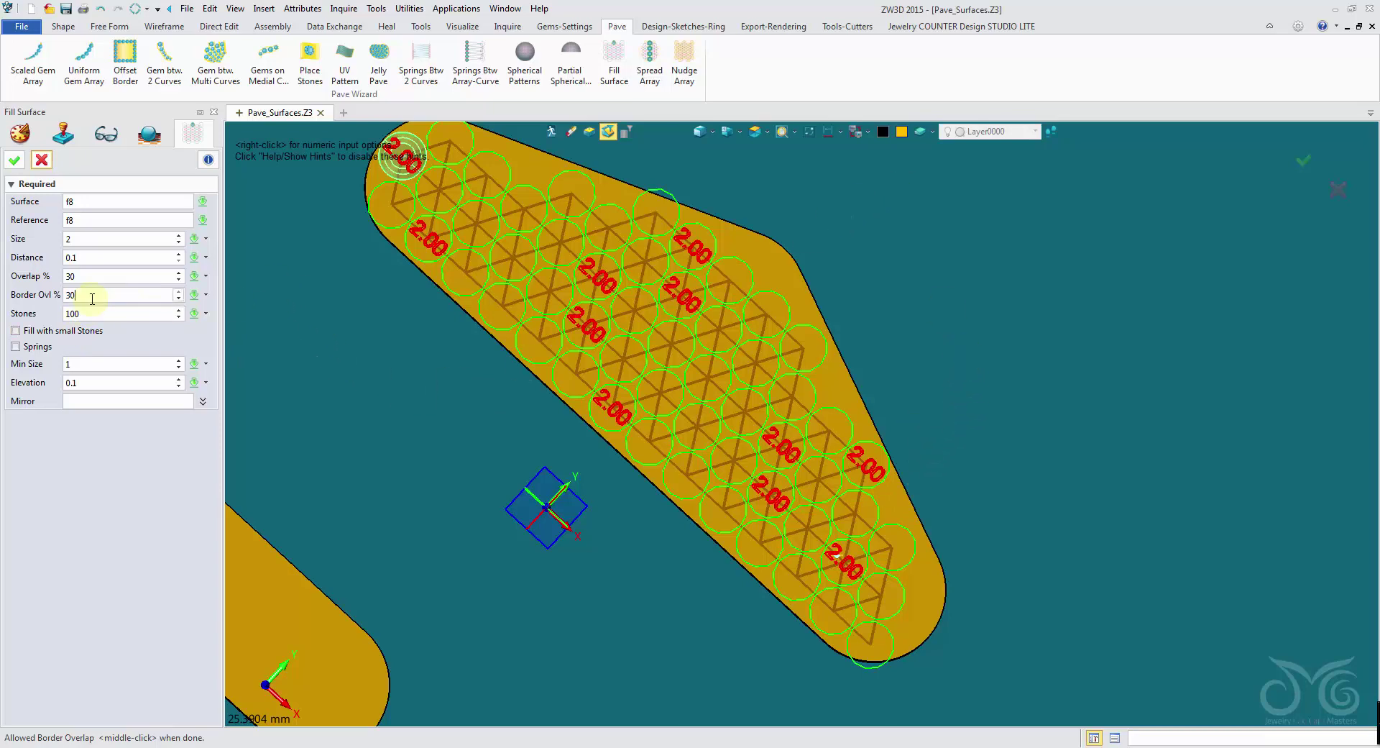
- Set the allowed border overlap to 0% so the stones stay inside the face's outline
scroll(92, 299, "down", 8)
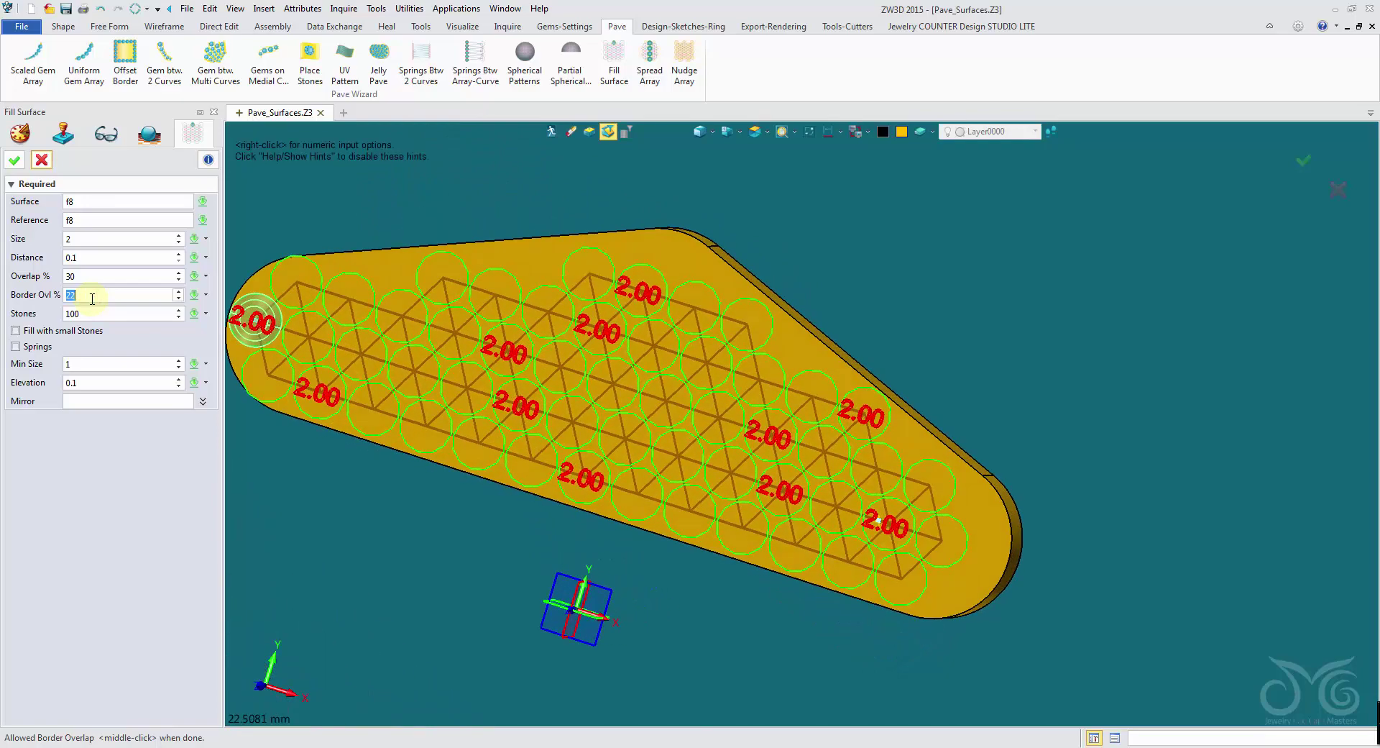
type("0")
left_click(103, 314)
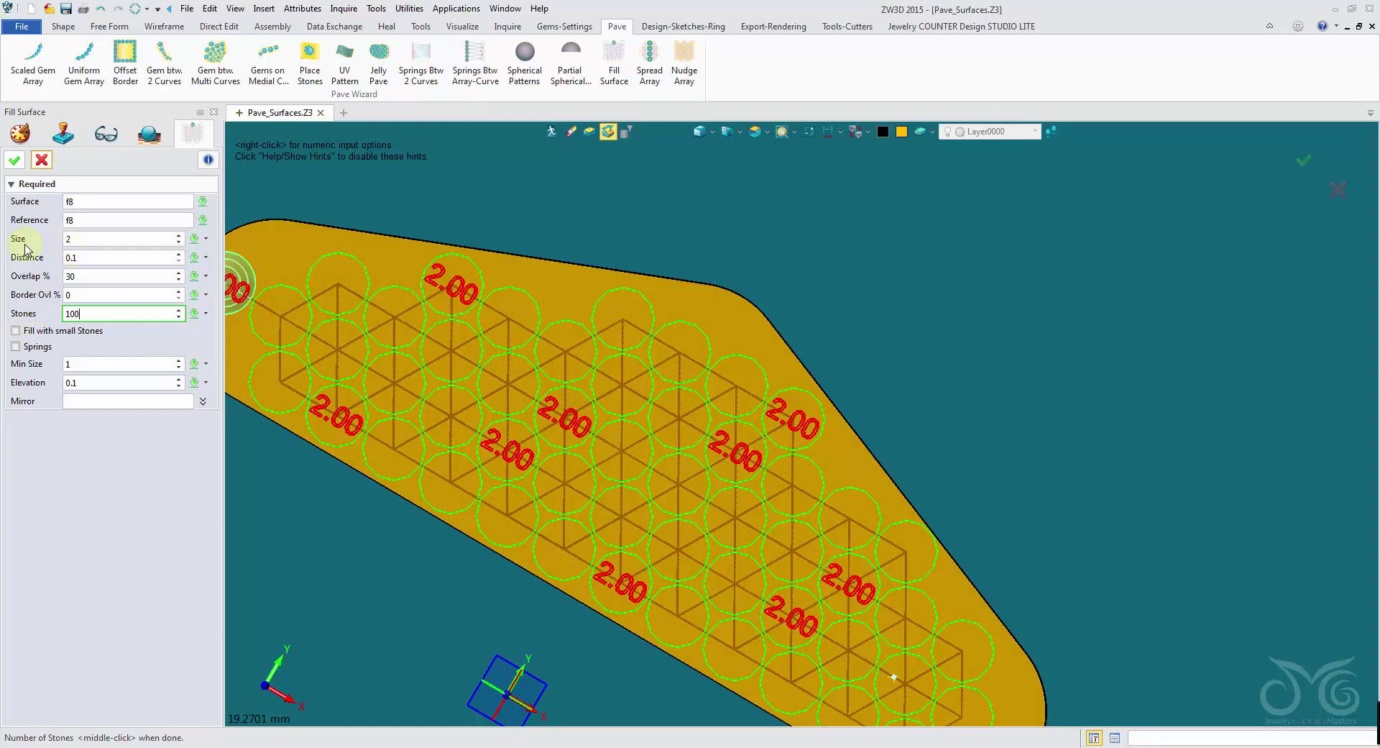
- Enable filling the gaps along the border with small stones and set their minimum size to 1.5
left_click(15, 330)
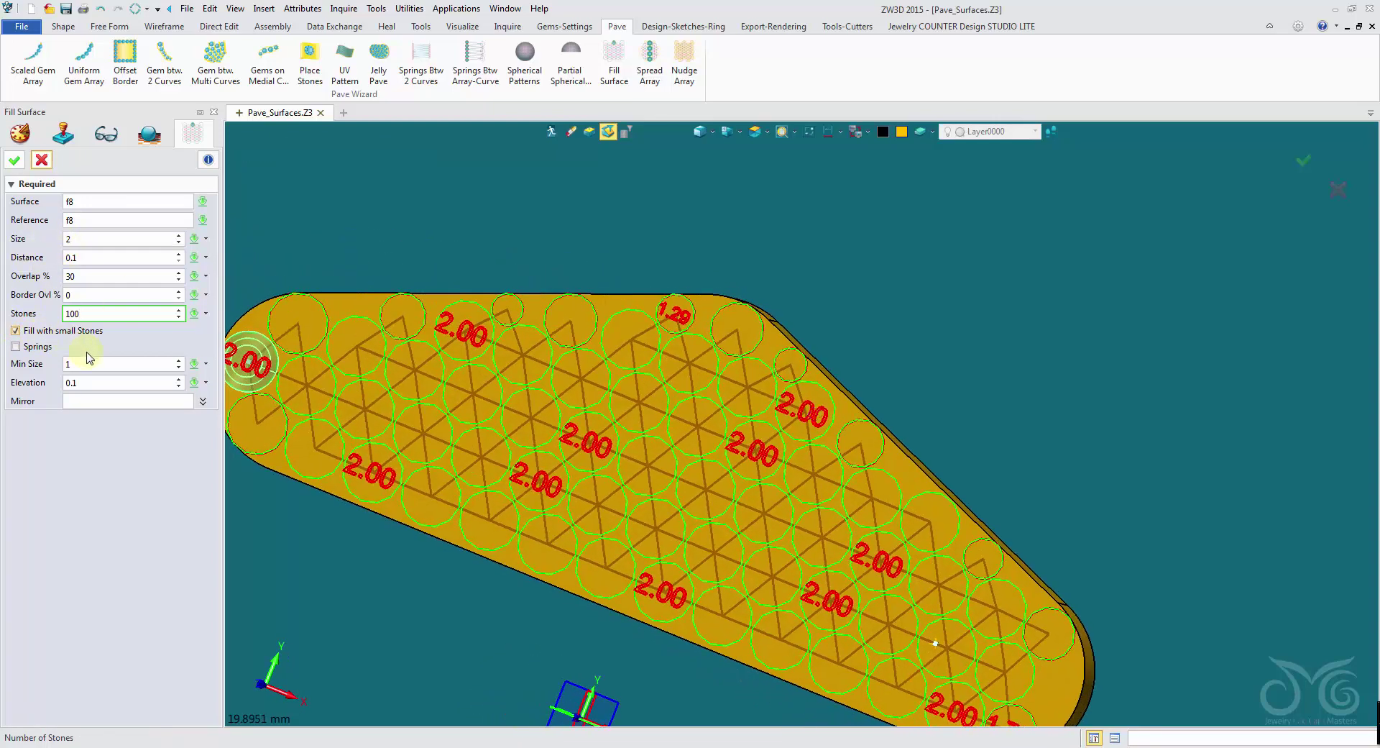
left_click(98, 366)
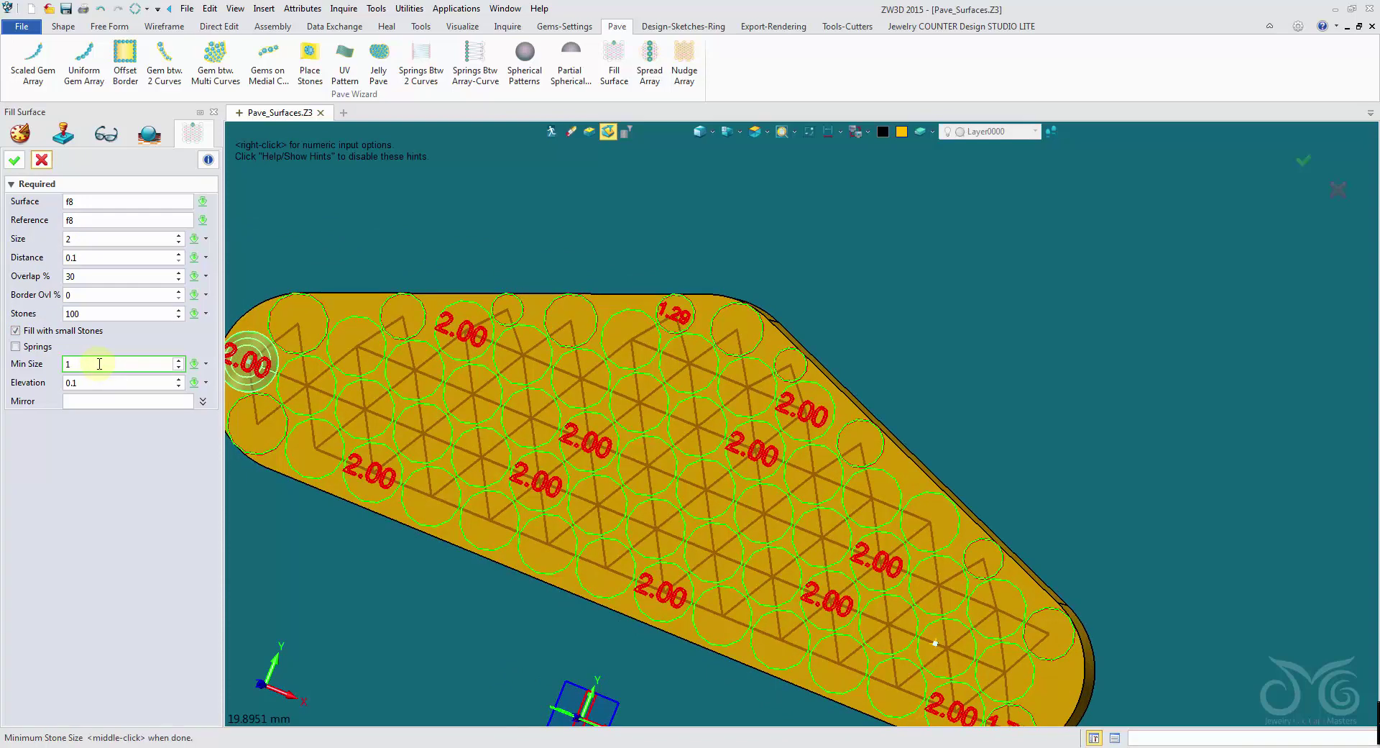
scroll(101, 365, "down", 1)
type("1.5")
key("Return")
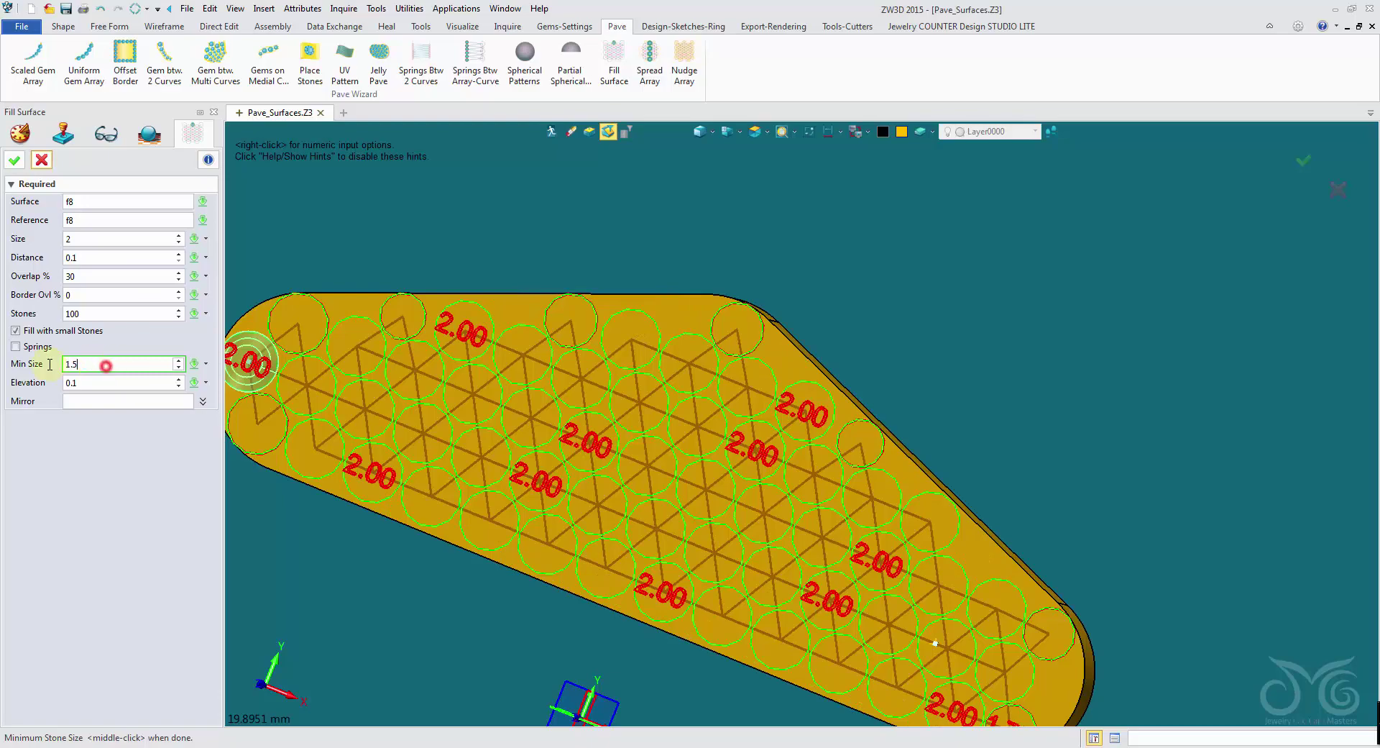
- Return the minimum stone size to 1 and set the stone elevation above the face to 0.2
left_click(85, 381)
right_click_drag(602, 459, 627, 411)
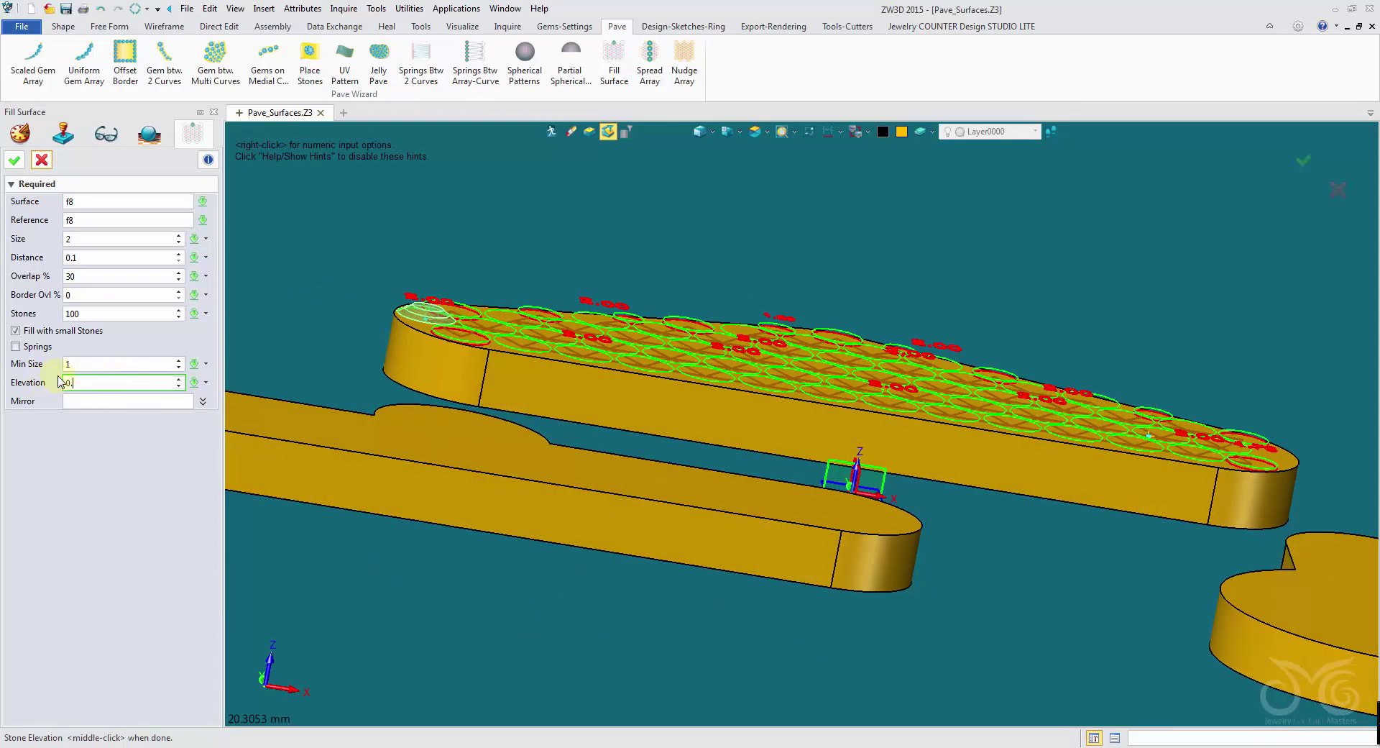
left_click(97, 403)
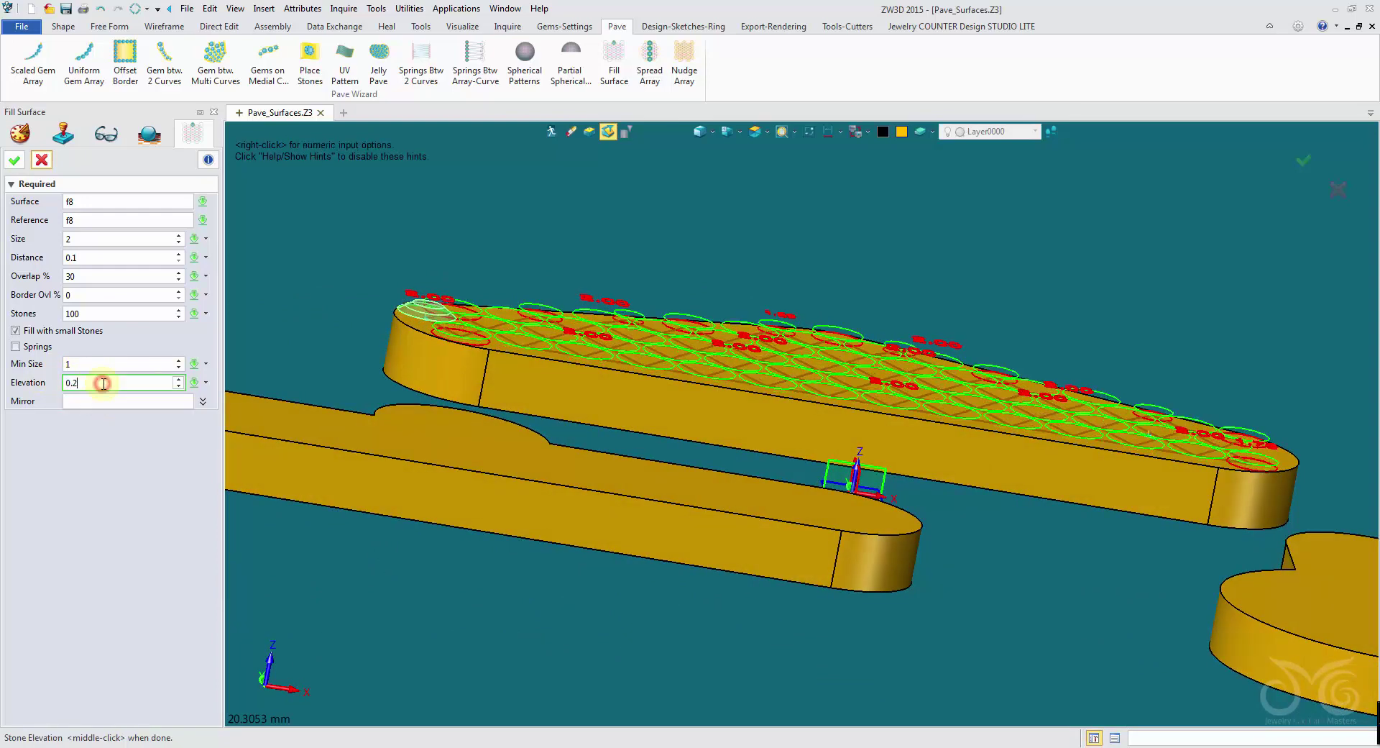
key("ctrl+t")
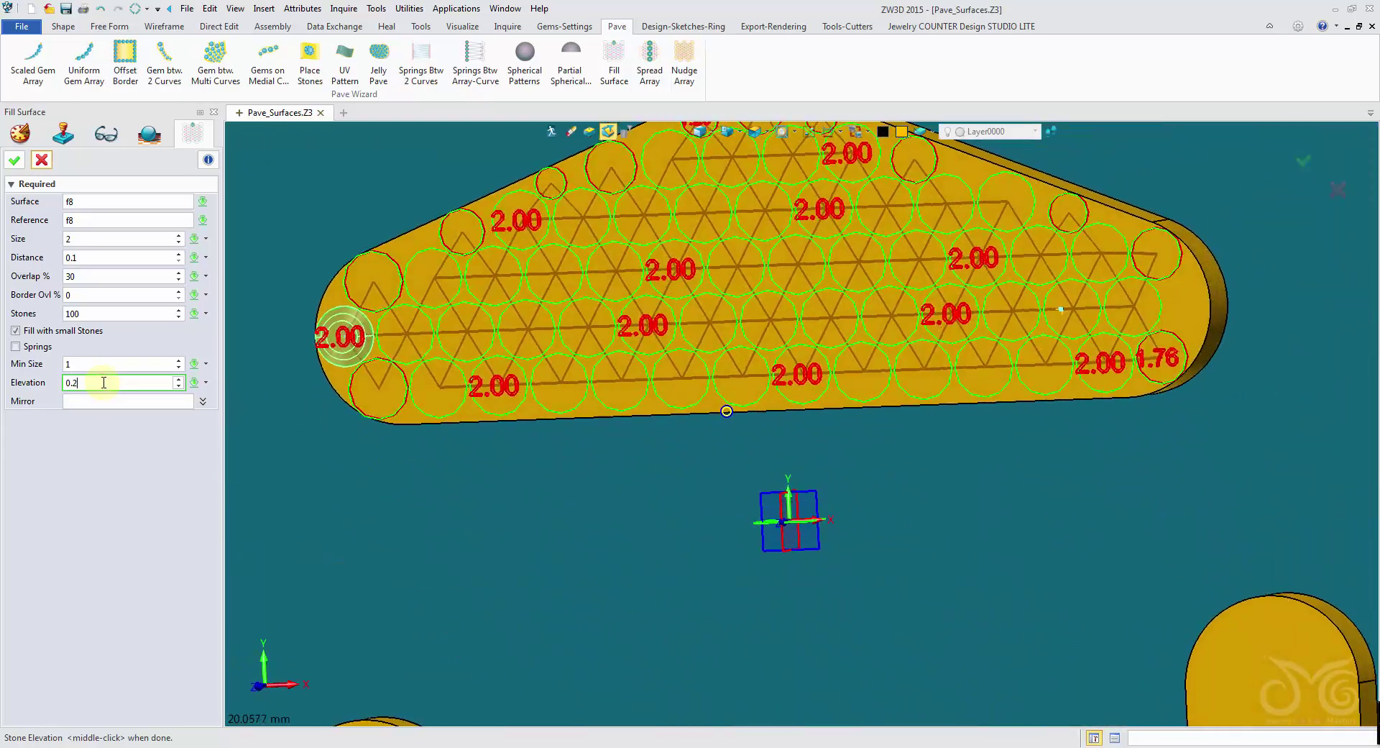
- Re-pick the pave's reference point near the rounded end opposite the starting stone to adjust the direction of the rows
left_click(146, 219)
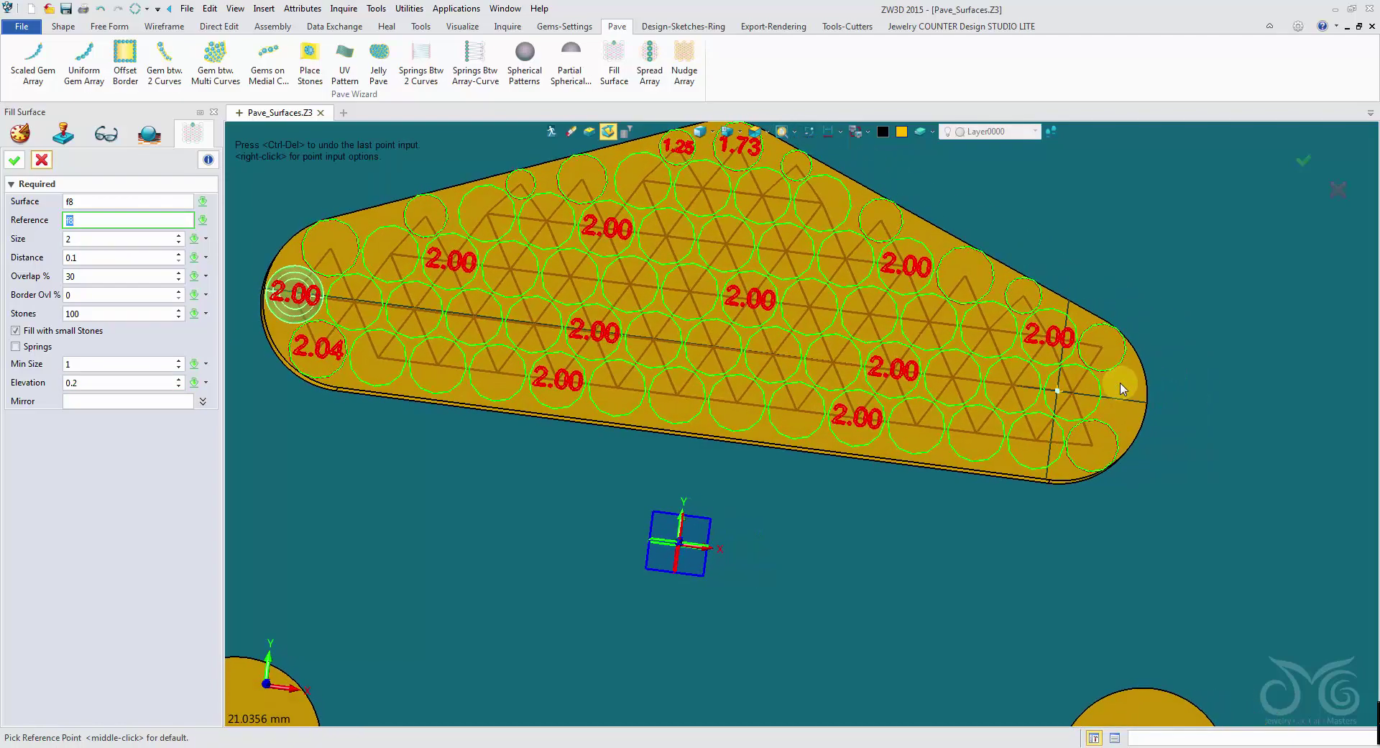
left_click(1121, 384)
right_click_drag(738, 568, 738, 567)
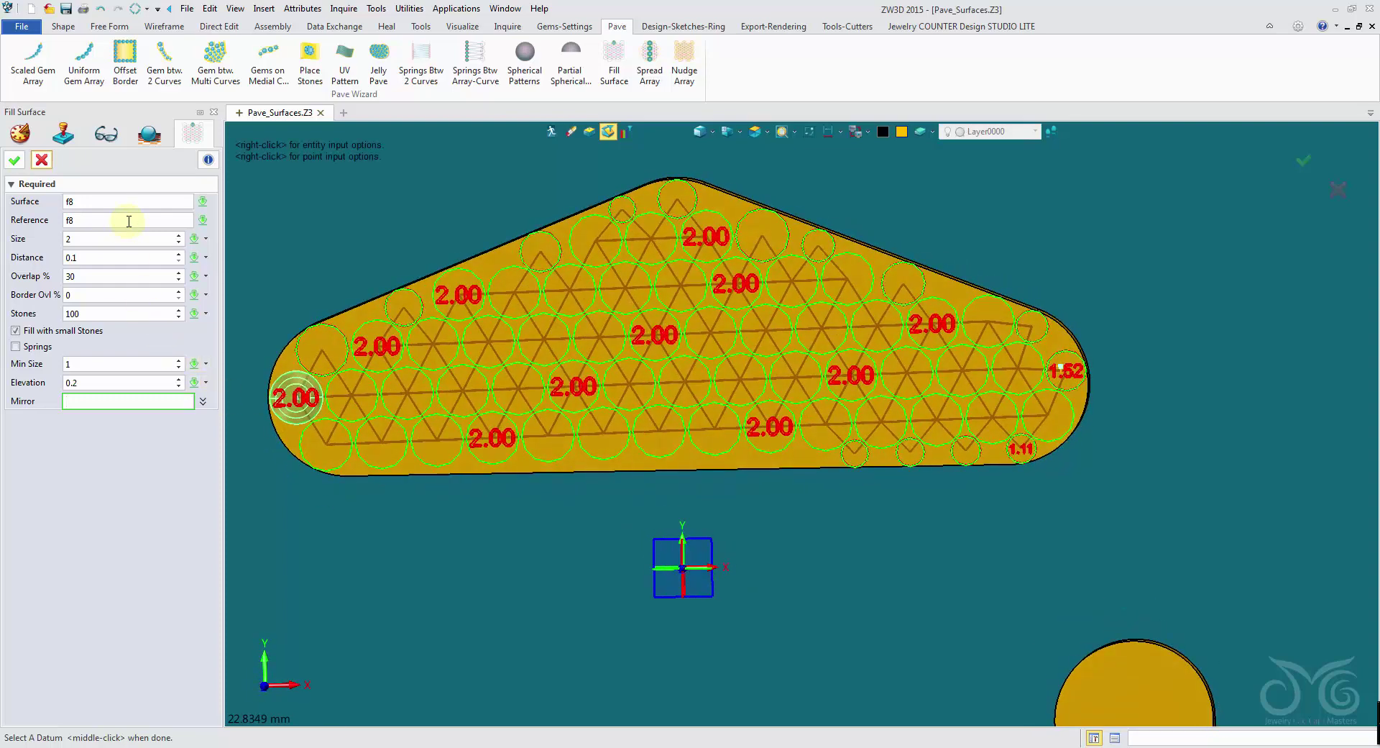
left_click(129, 221)
left_click(1066, 374)
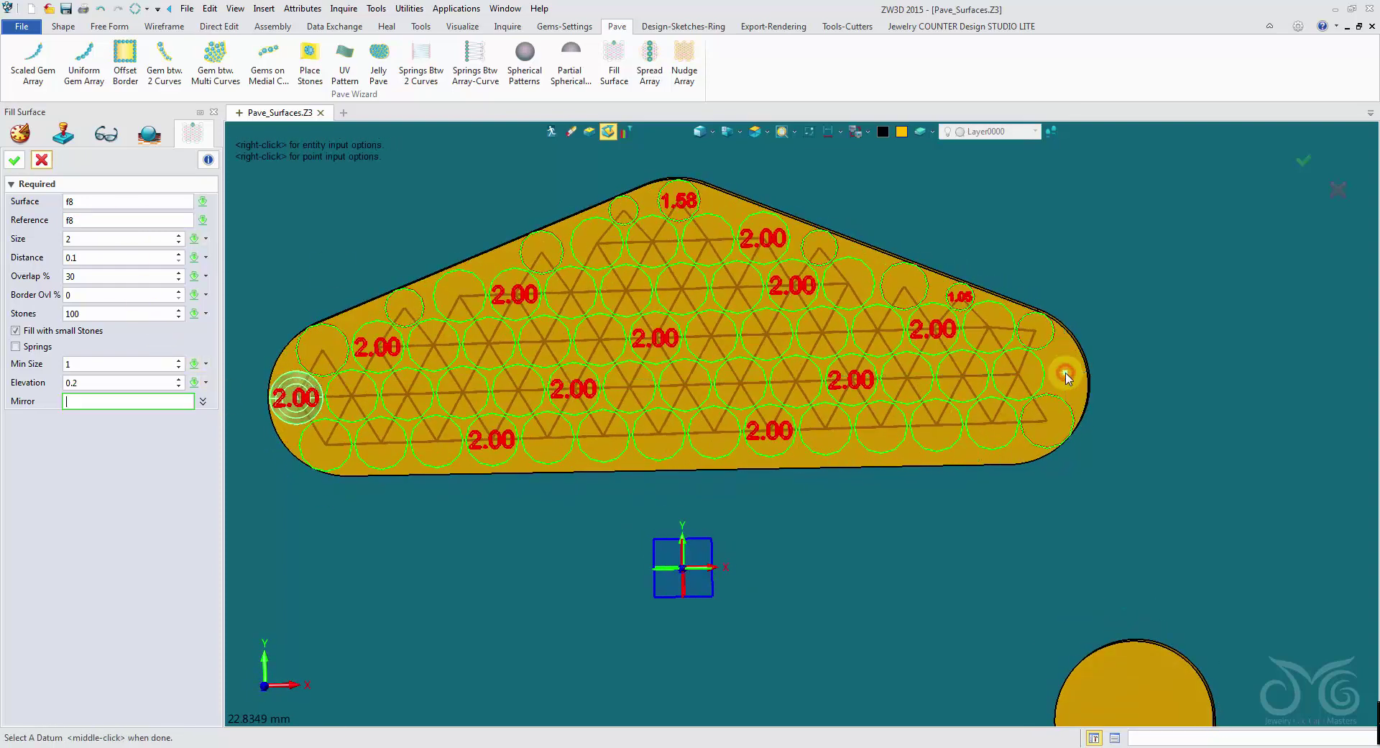
- Turn off filling with small stones, leave springs off, and create the pave on the face
left_click(41, 332)
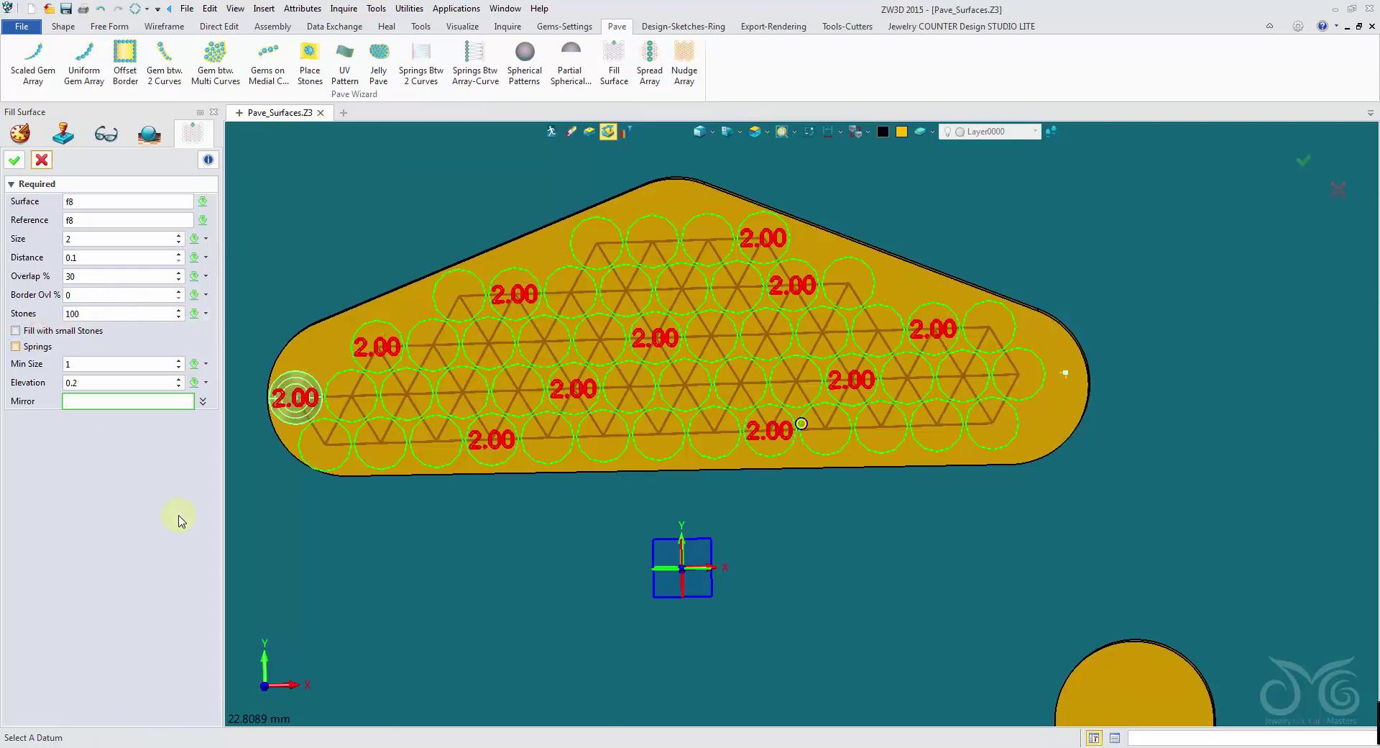
left_click(16, 331)
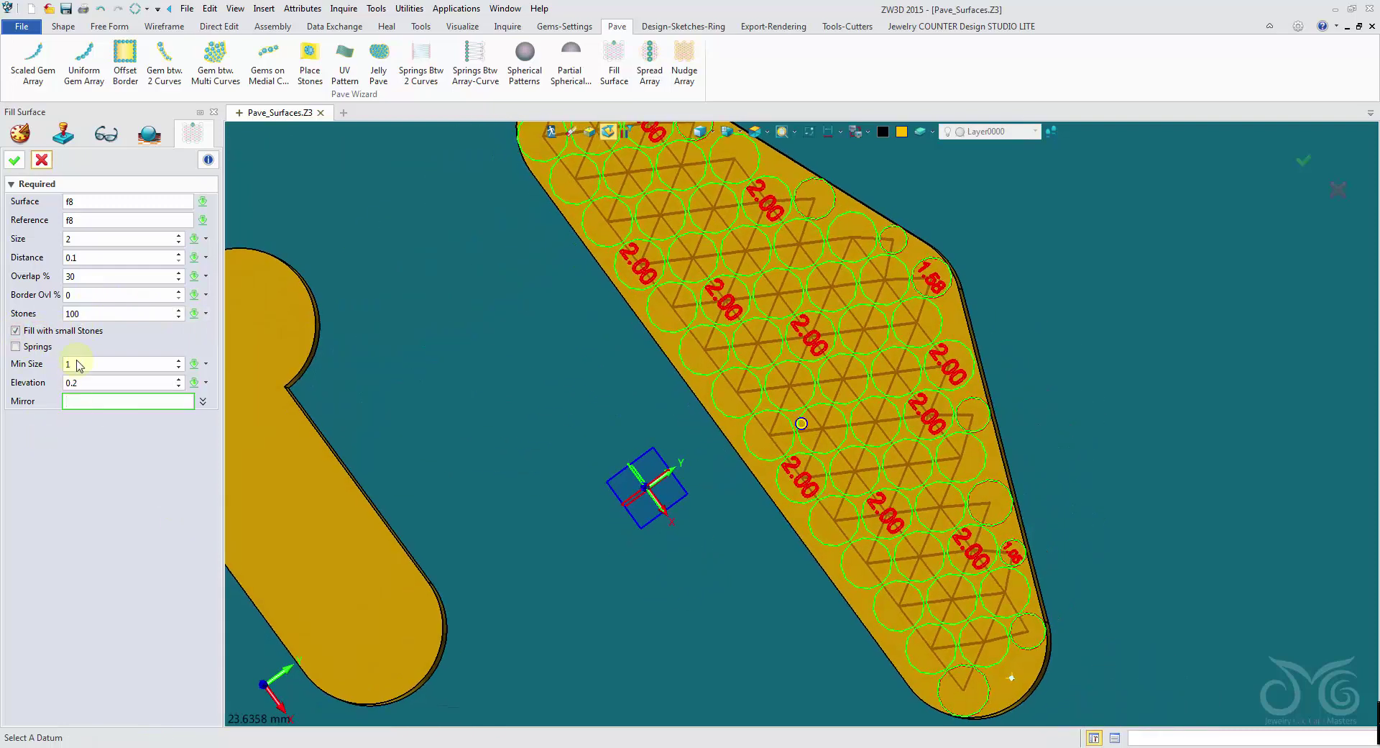
left_click(37, 332)
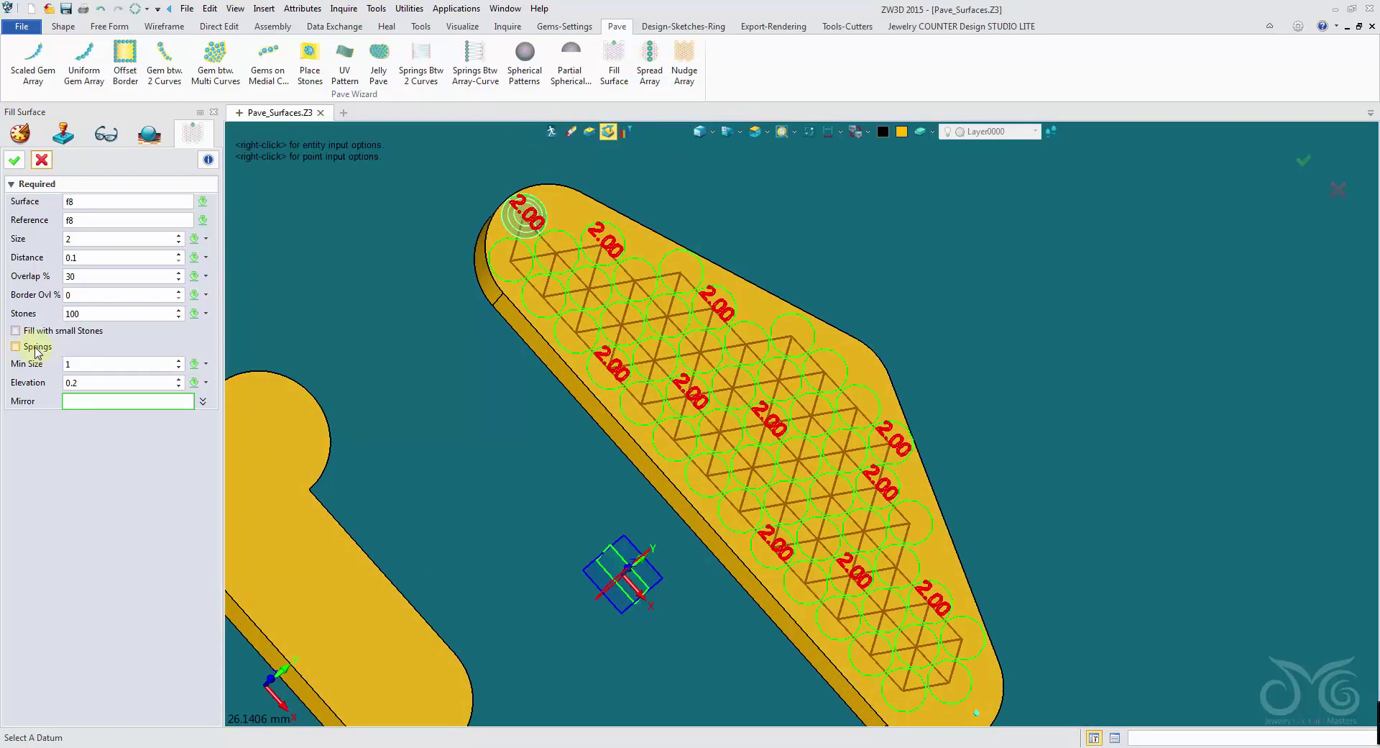
left_click(17, 346)
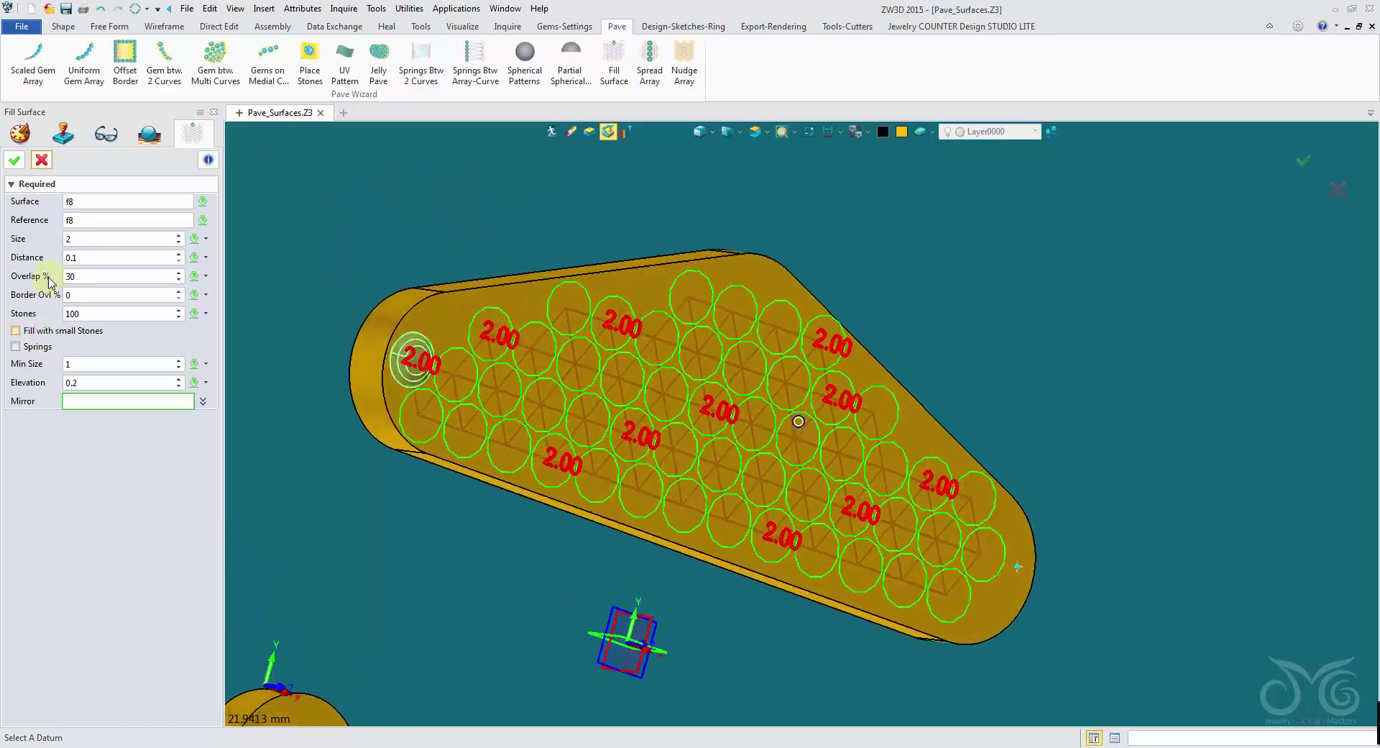
left_click(14, 160)
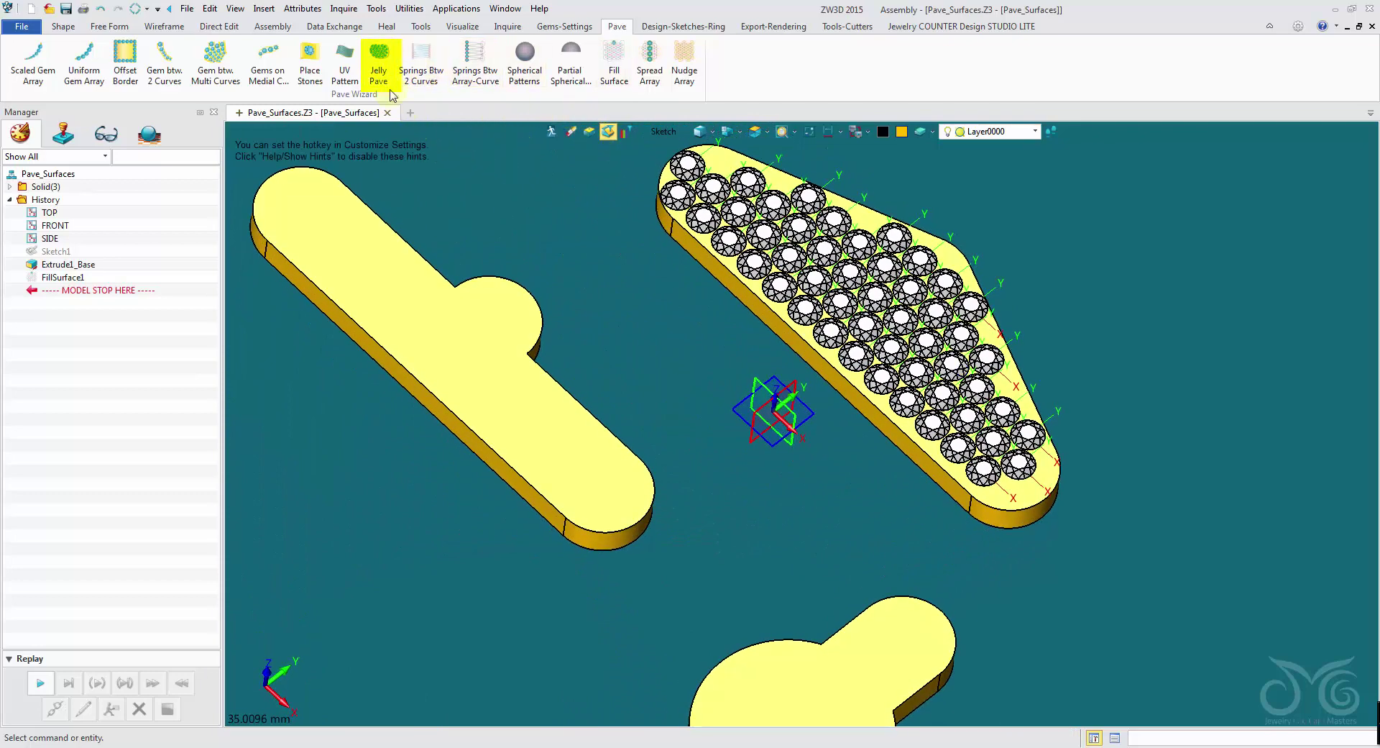
- Start a Jelly Pave with a different gemstone material on the upper face of the long slot solid with the rounded bulge at mid-length
left_click(380, 81)
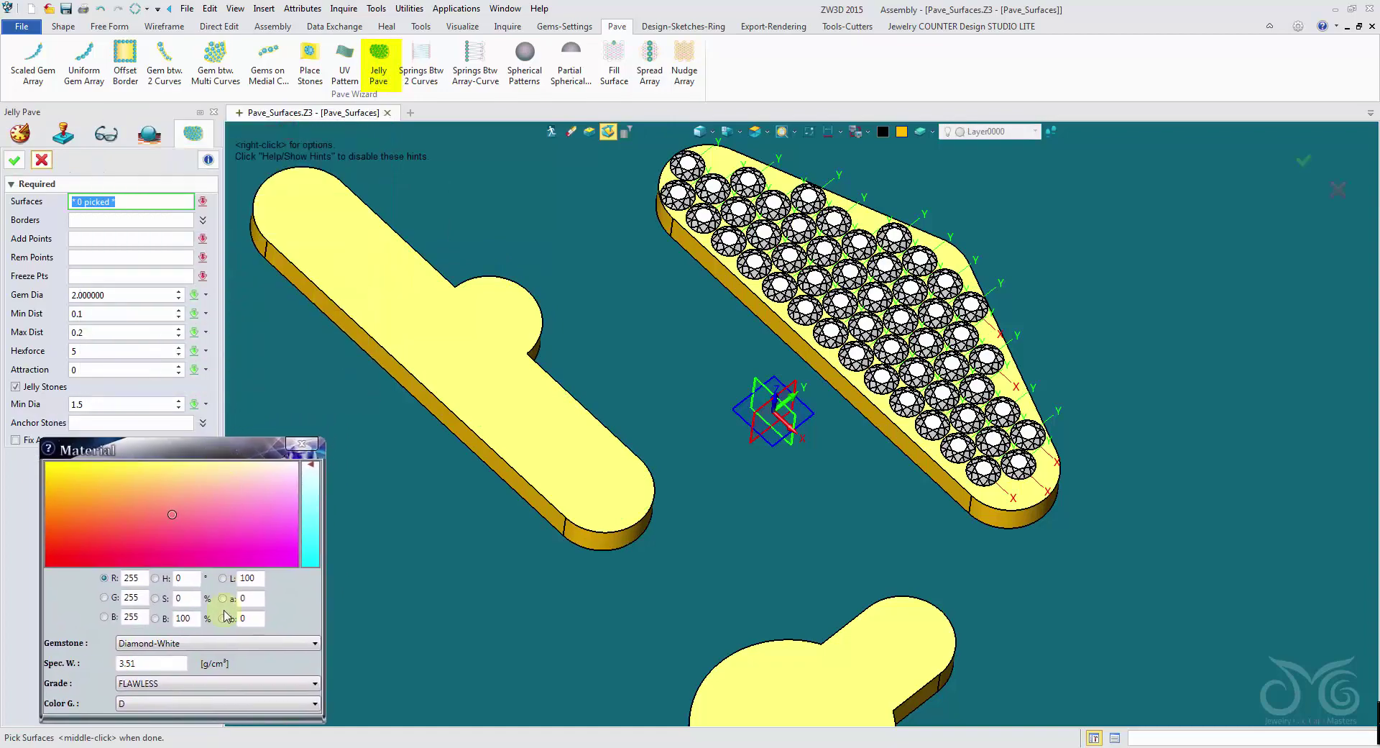
left_click(225, 645)
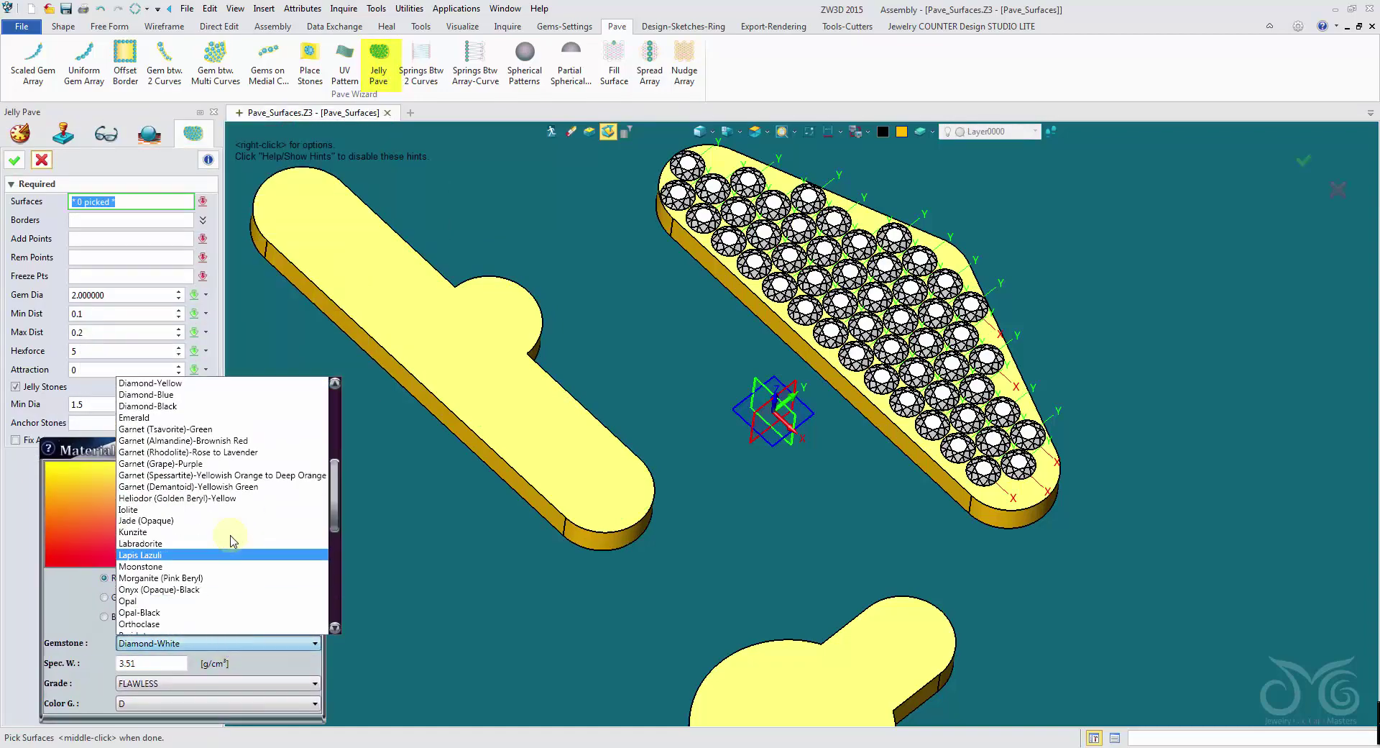
left_click(219, 400)
left_click(302, 444)
scroll(273, 216, "up", 2)
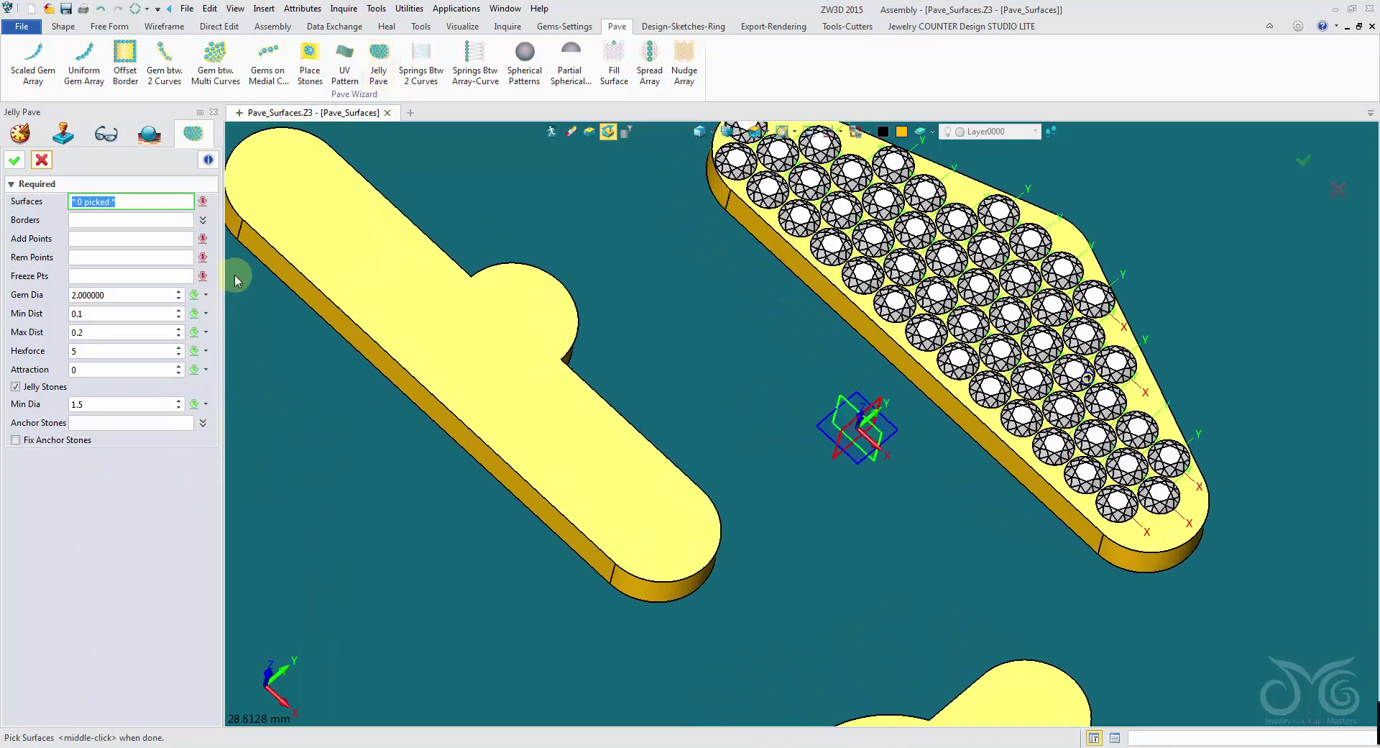
left_click(290, 195)
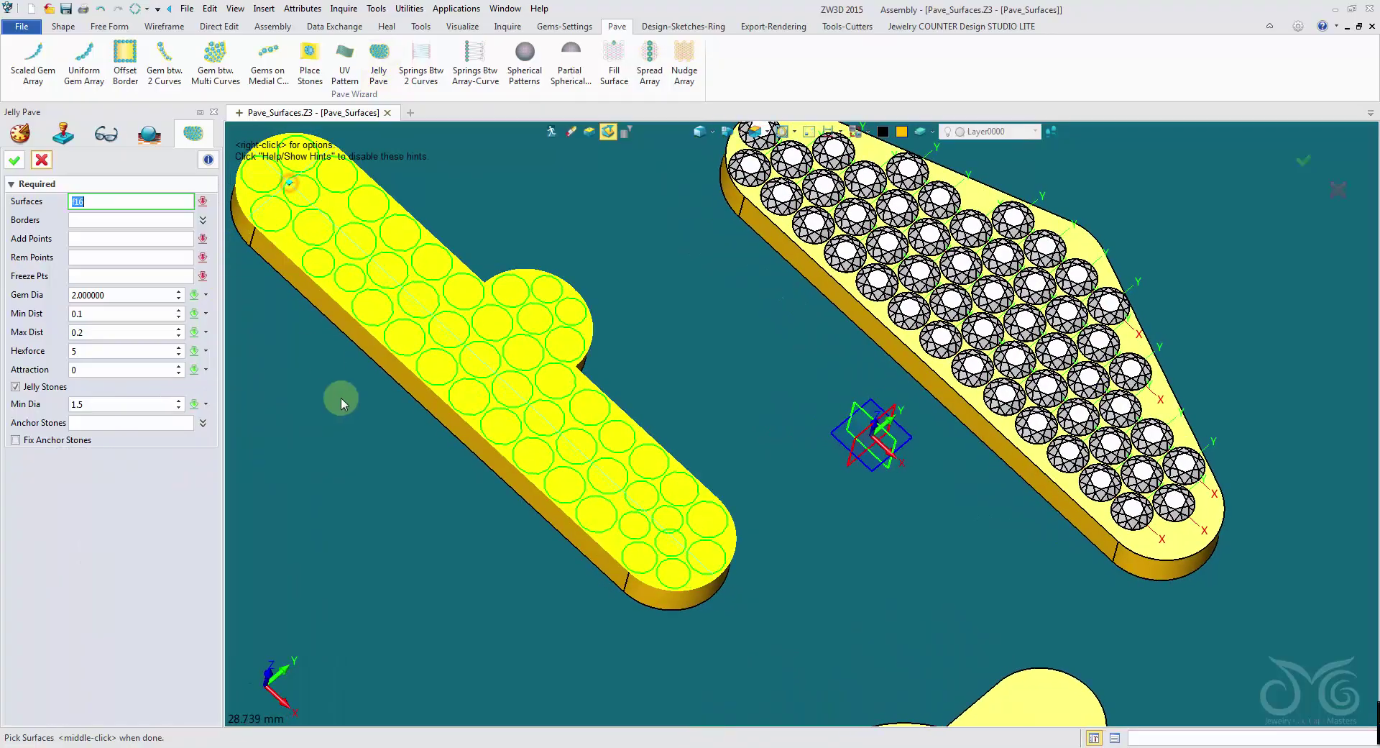
- Examine the Jelly Pave preview on the bulged slot face and try a gem diameter of 1
scroll(333, 448, "up", 2)
right_click_drag(334, 448, 335, 450)
scroll(390, 420, "up", 2)
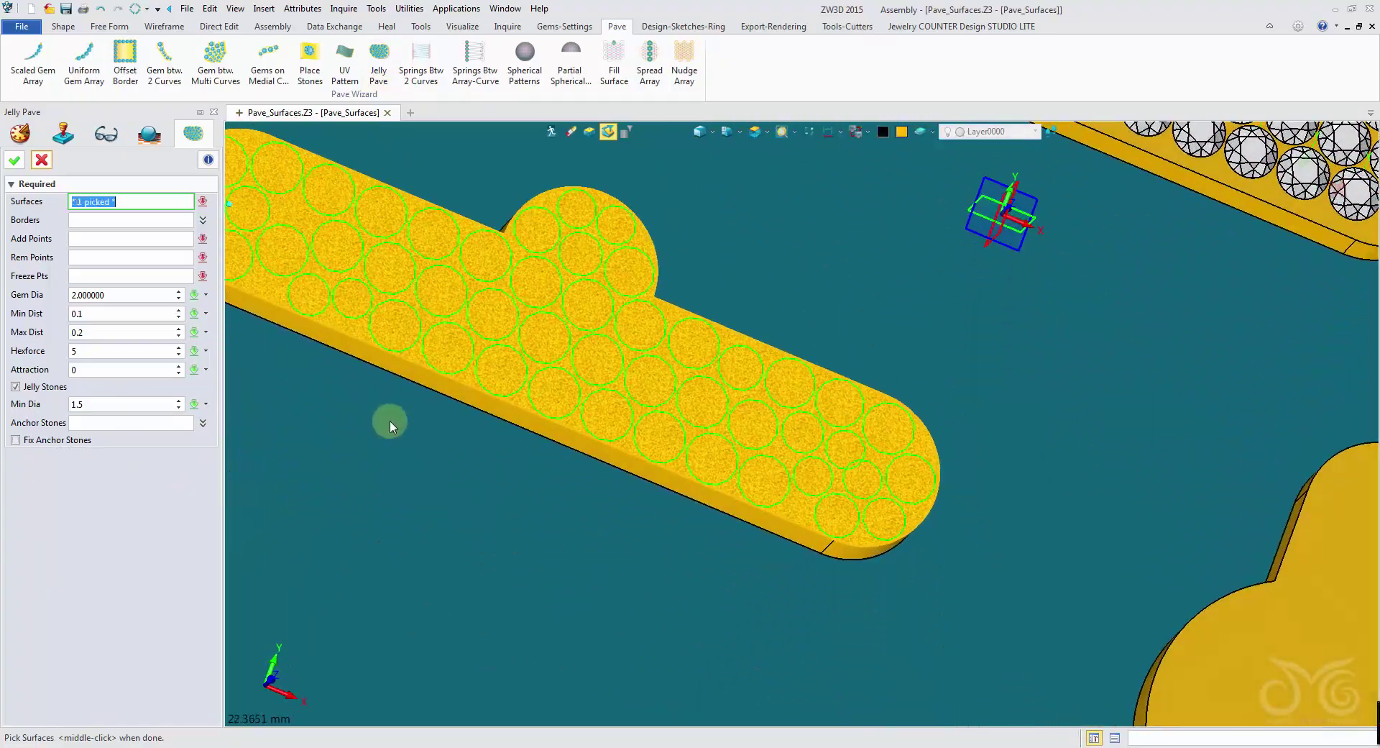
right_click_drag(387, 410, 365, 386)
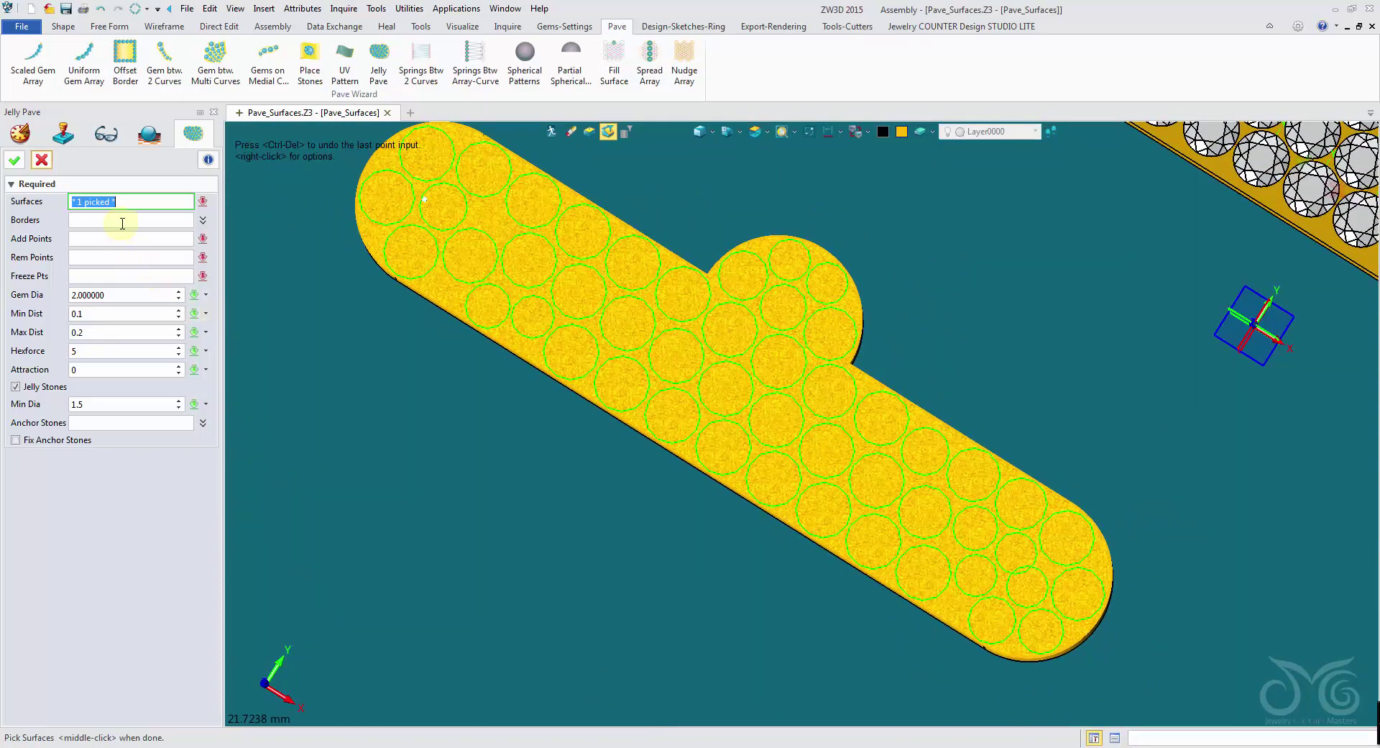
scroll(132, 299, "up", 2)
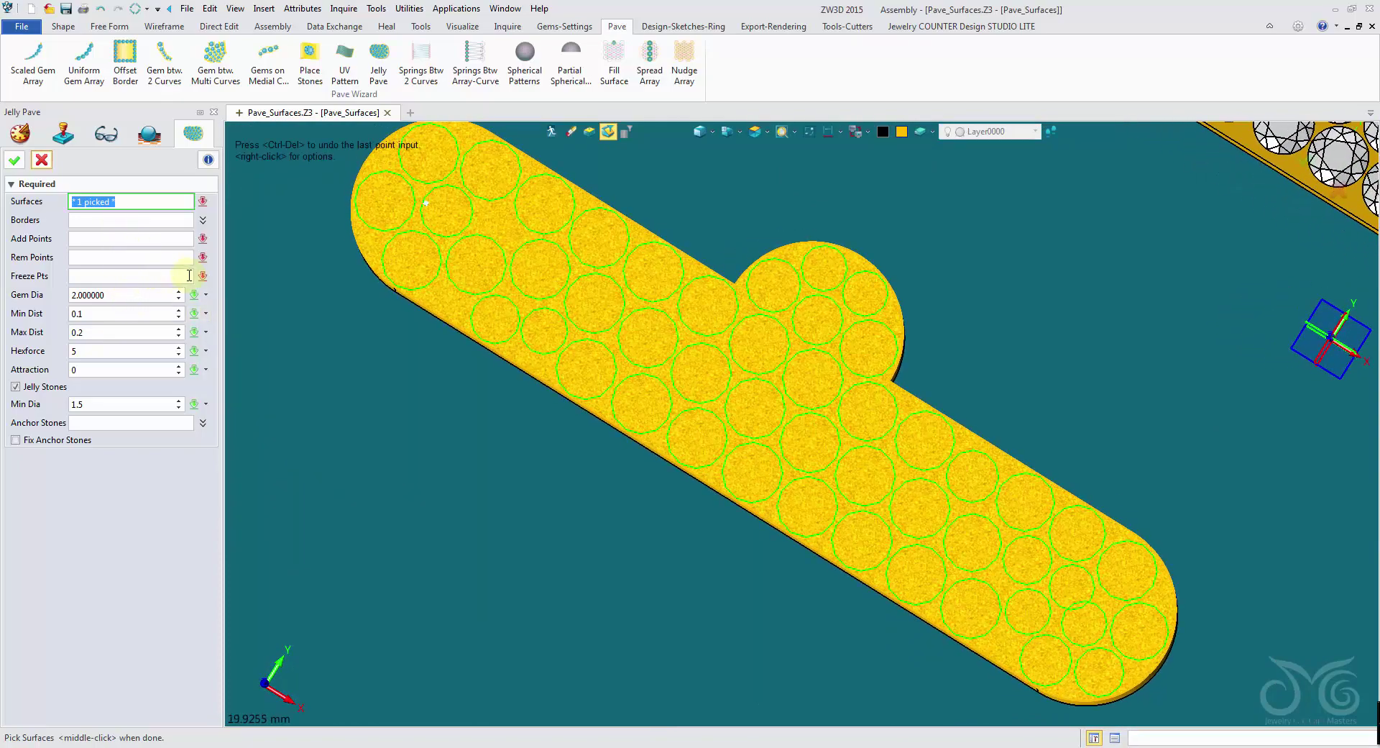
scroll(192, 278, "up", 2)
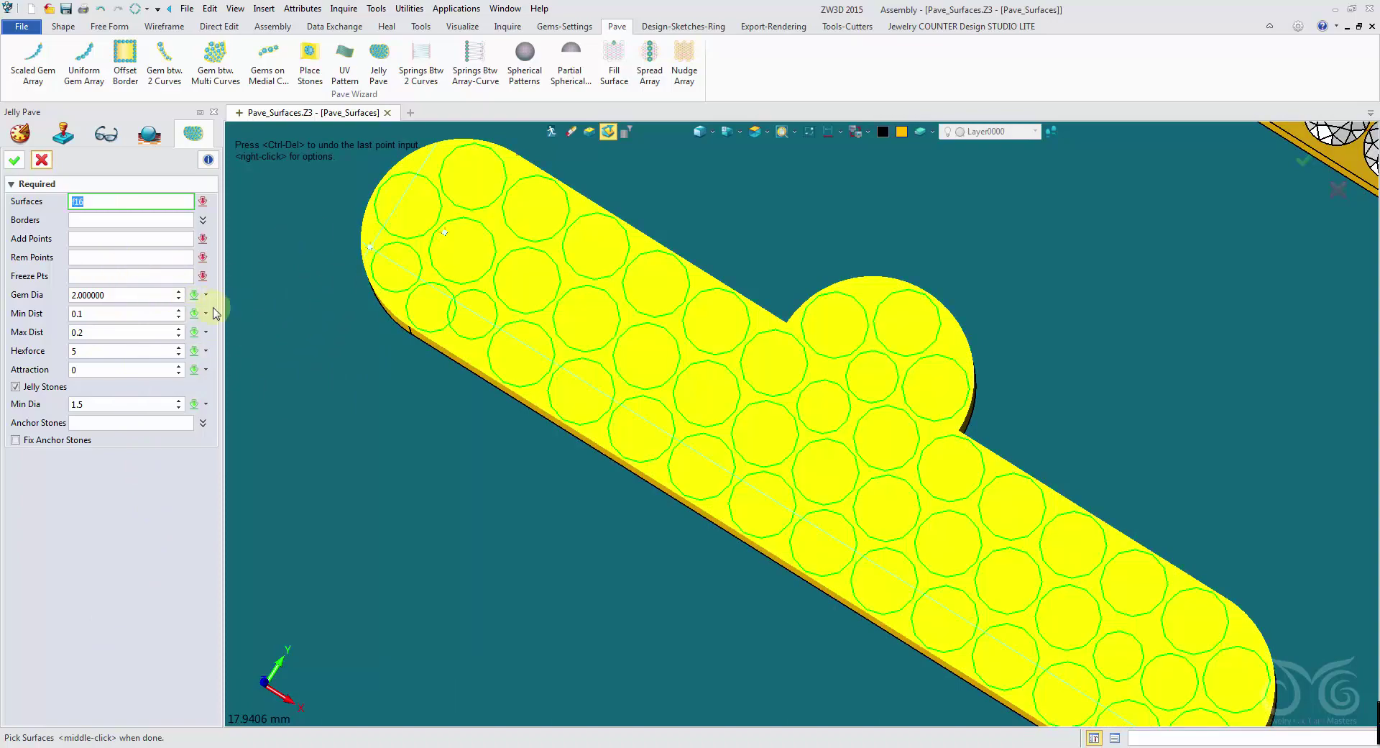
left_click(110, 276)
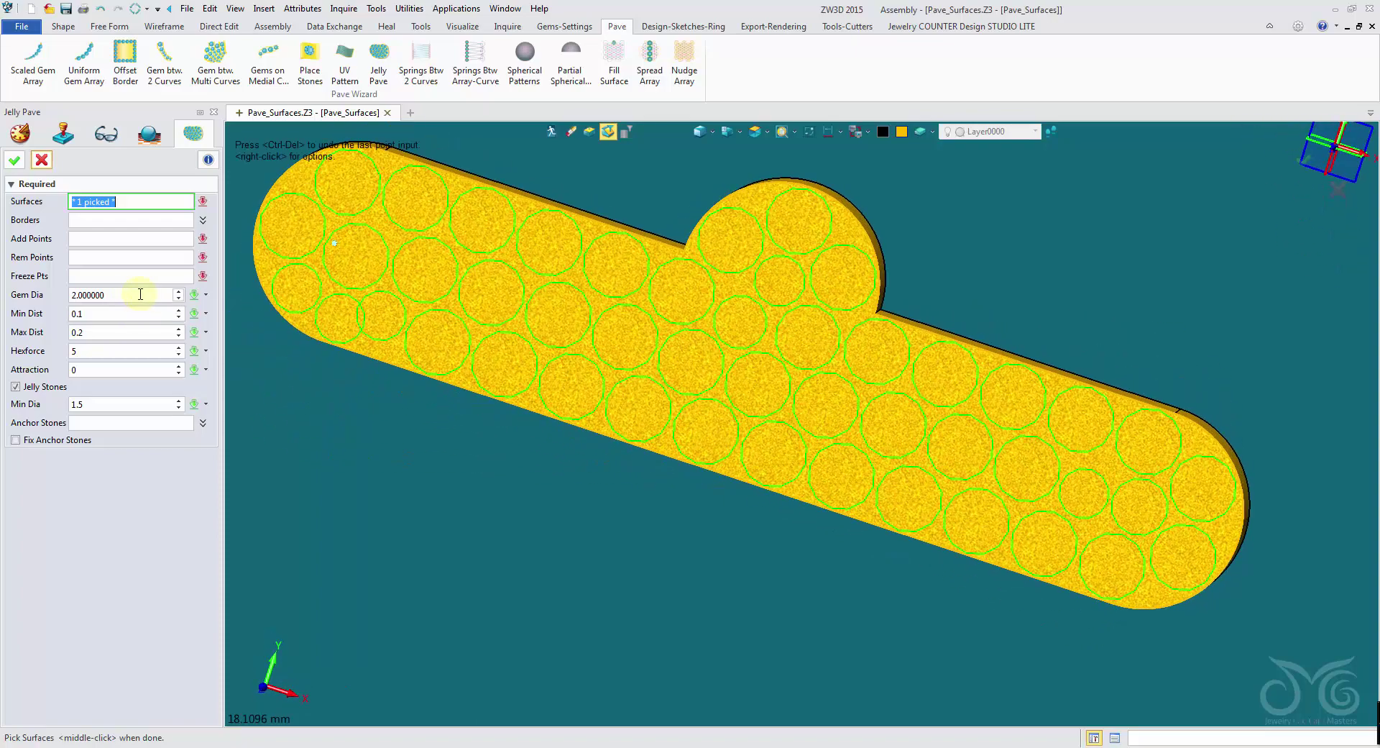
left_click(140, 294)
key("ctrl+a")
type("1")
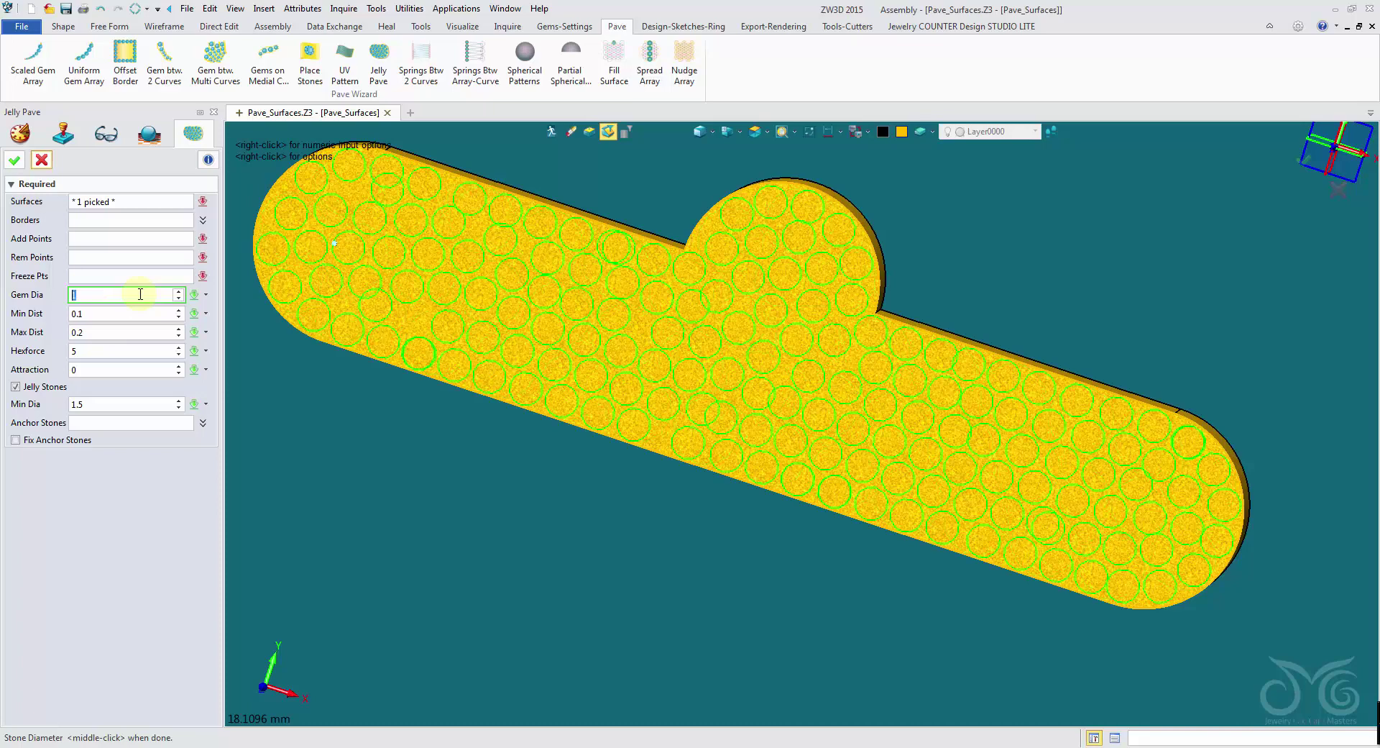
- Adjust the linear step size used for numeric values and reduce the gem diameter to 1.5
right_click(305, 407)
left_click(343, 469)
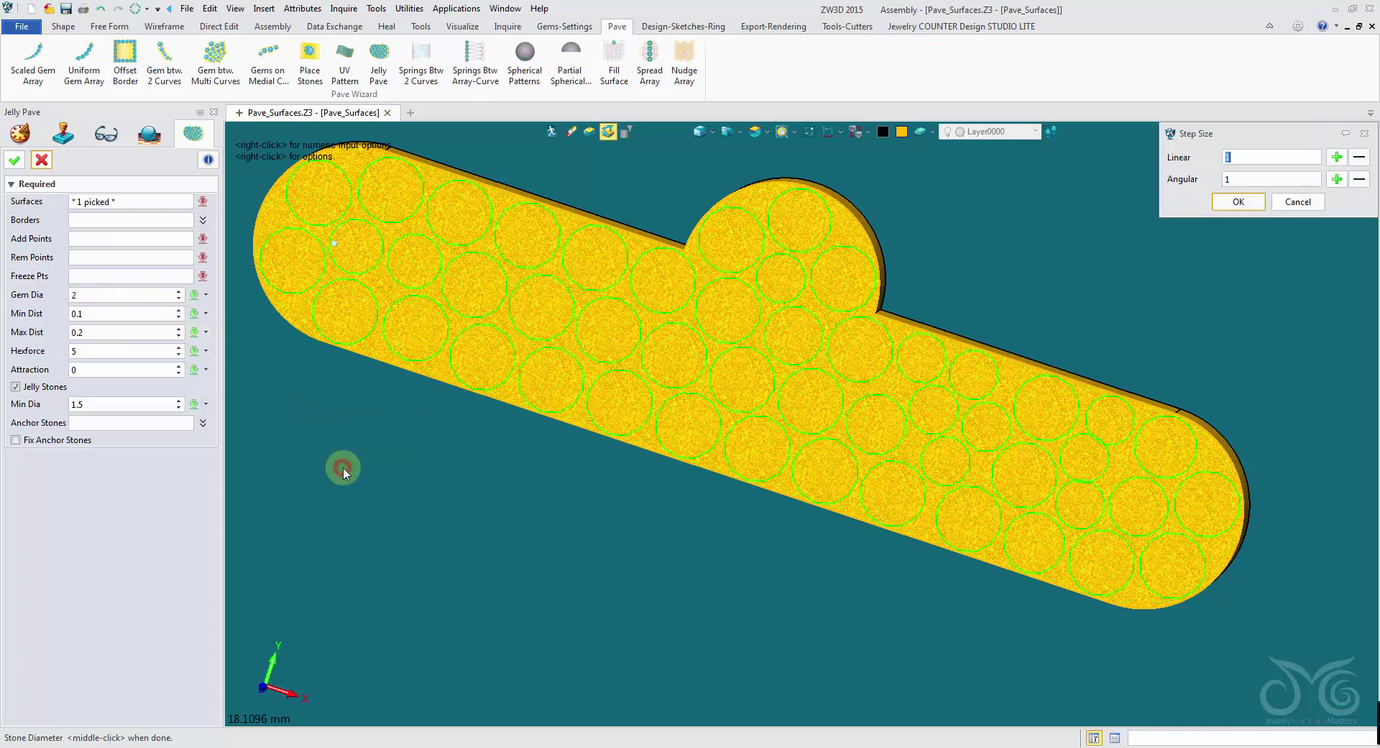
left_click(1231, 201)
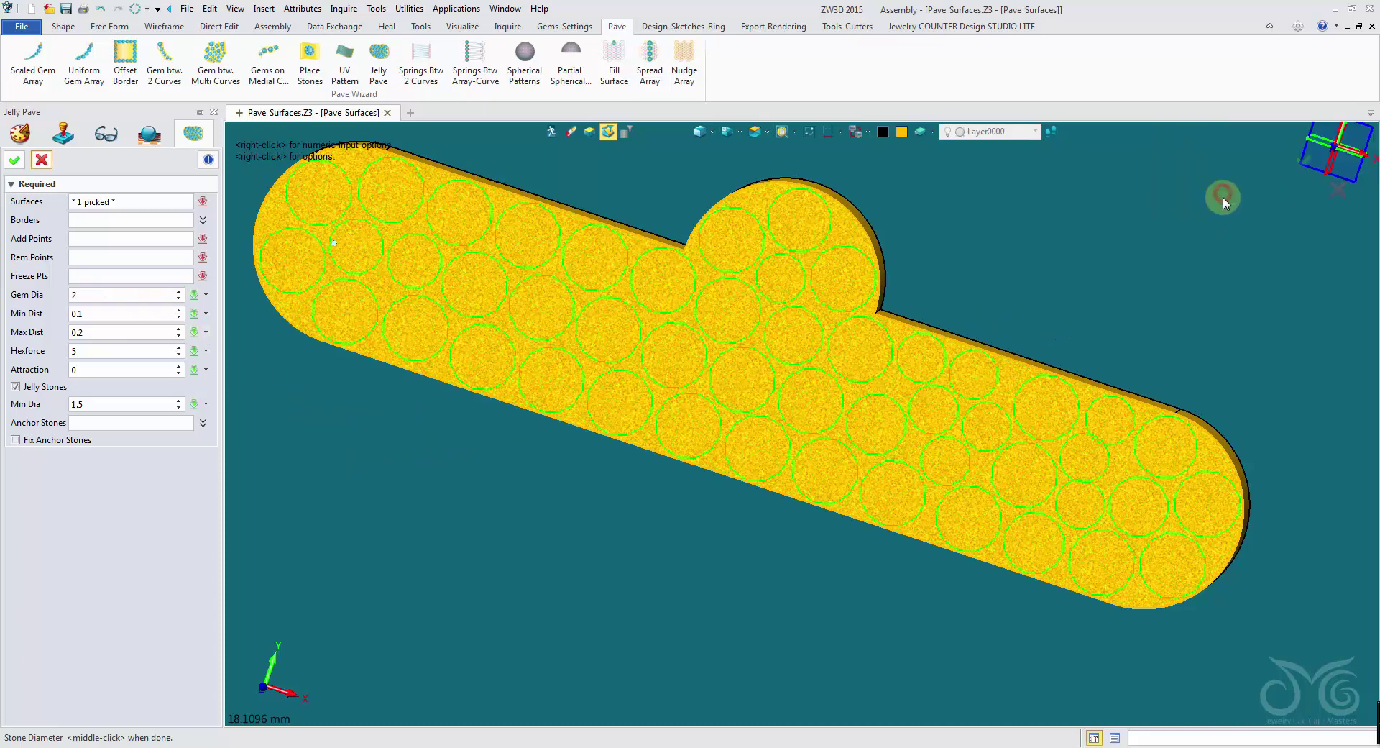
scroll(111, 299, "down", 1)
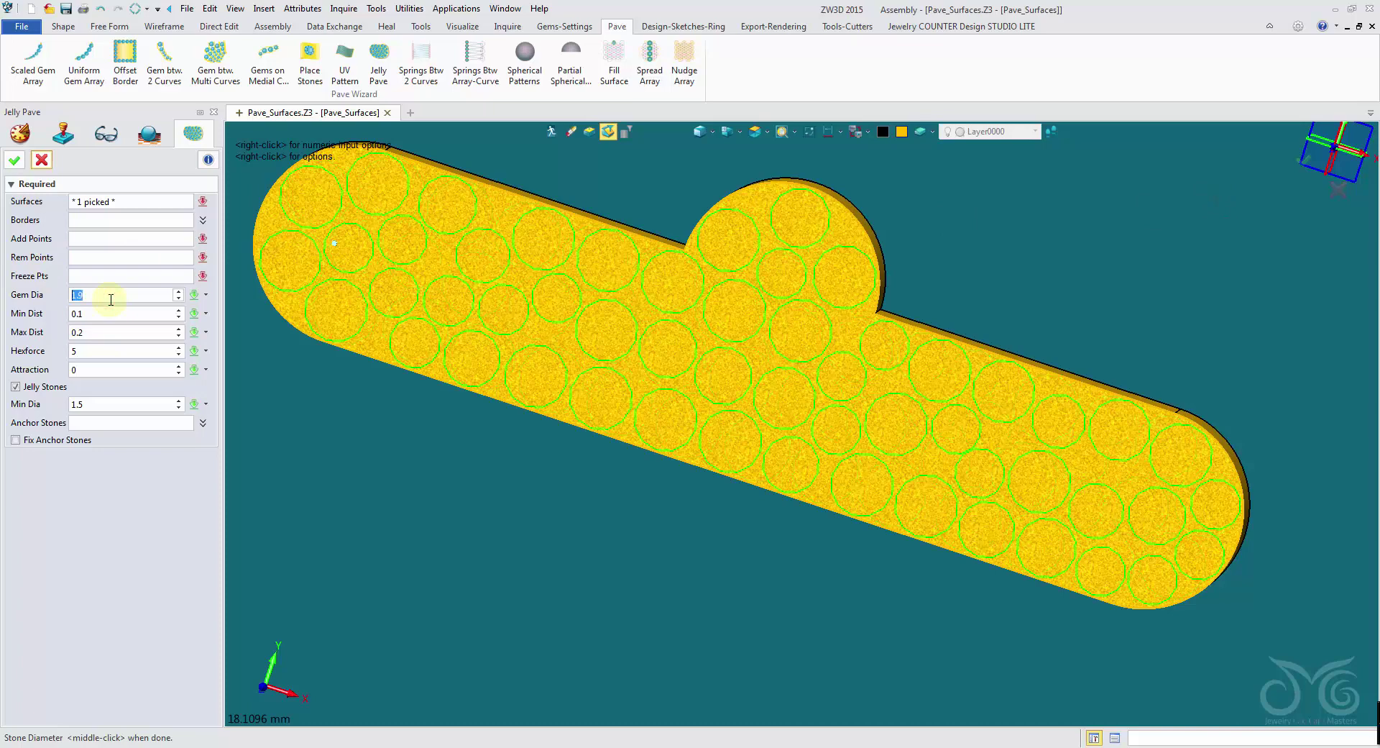
scroll(111, 299, "down", 1)
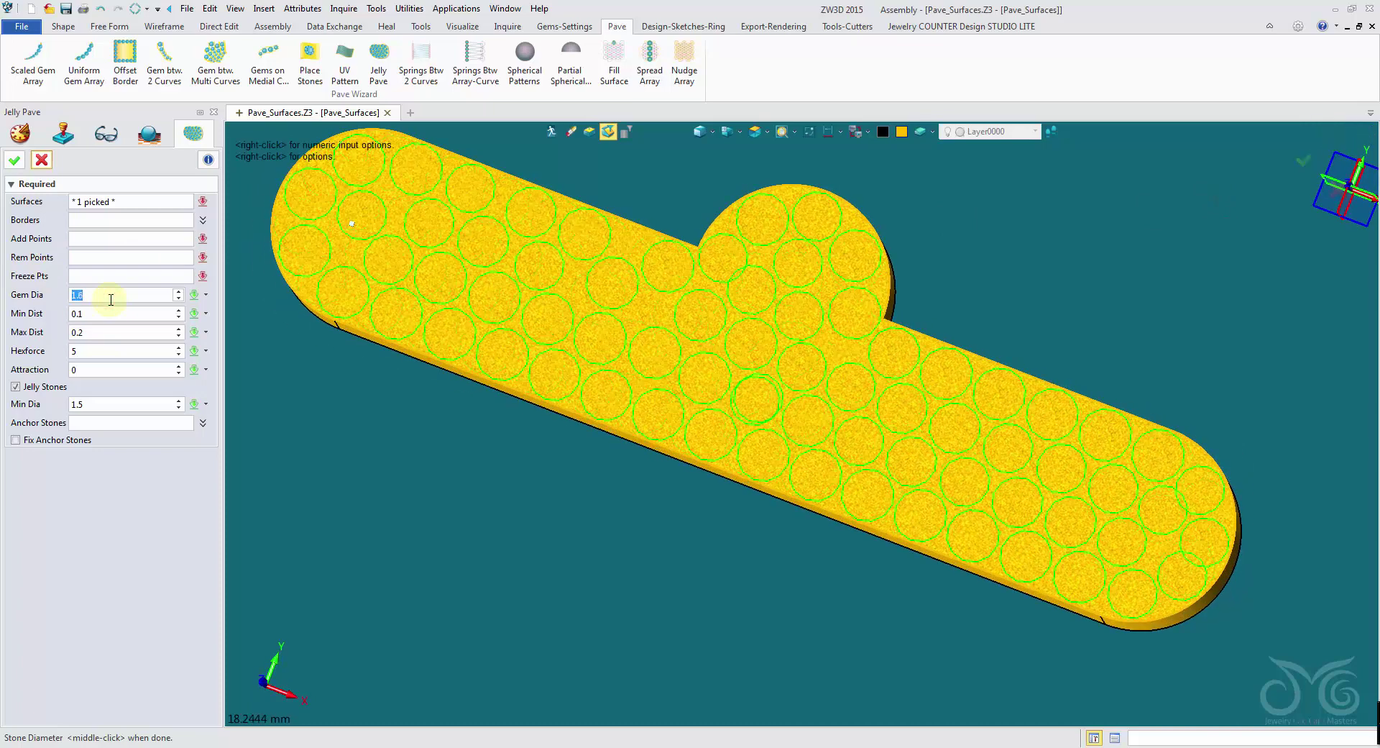
scroll(110, 299, "down", 1)
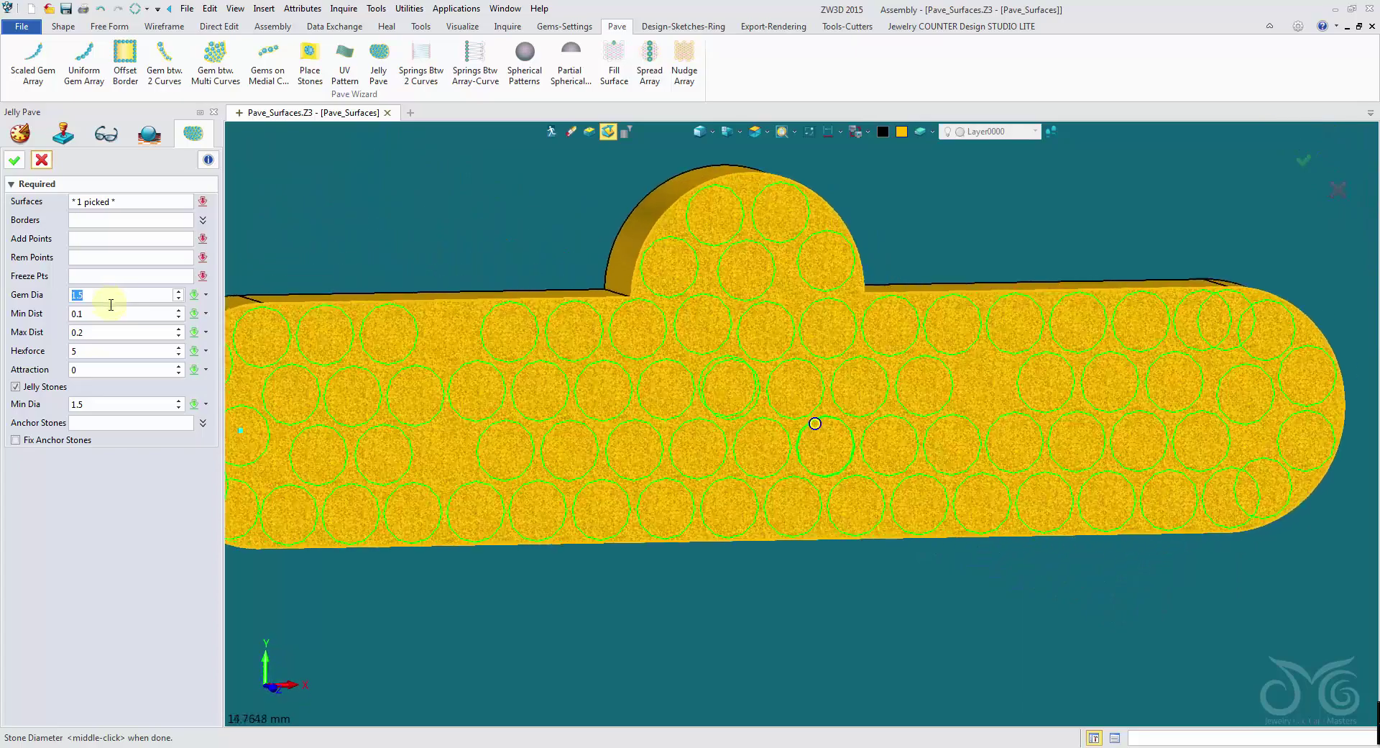
- Set the minimum distance between stones to 0.2 and the maximum distance to 0.4
left_click(105, 313)
scroll(106, 314, "up", 2)
scroll(106, 313, "down", 1)
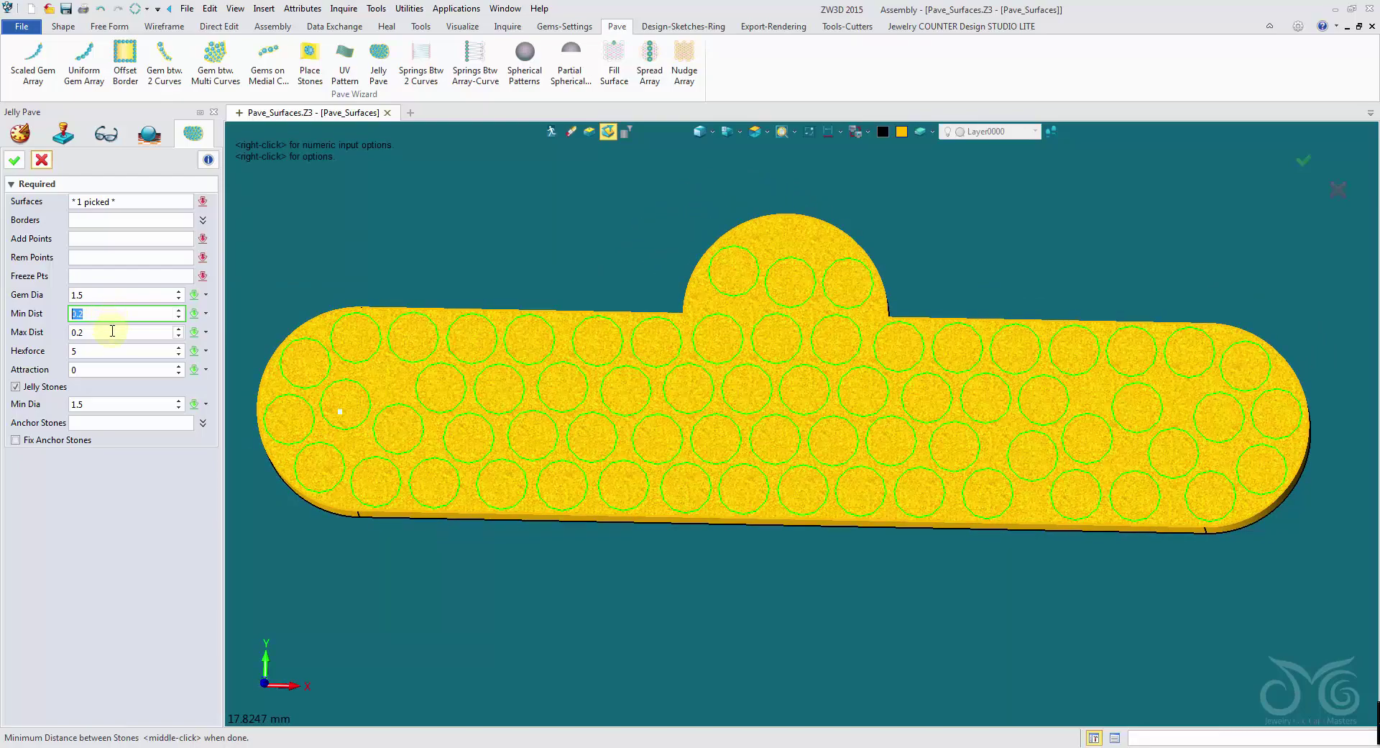
scroll(112, 330, "up", 1)
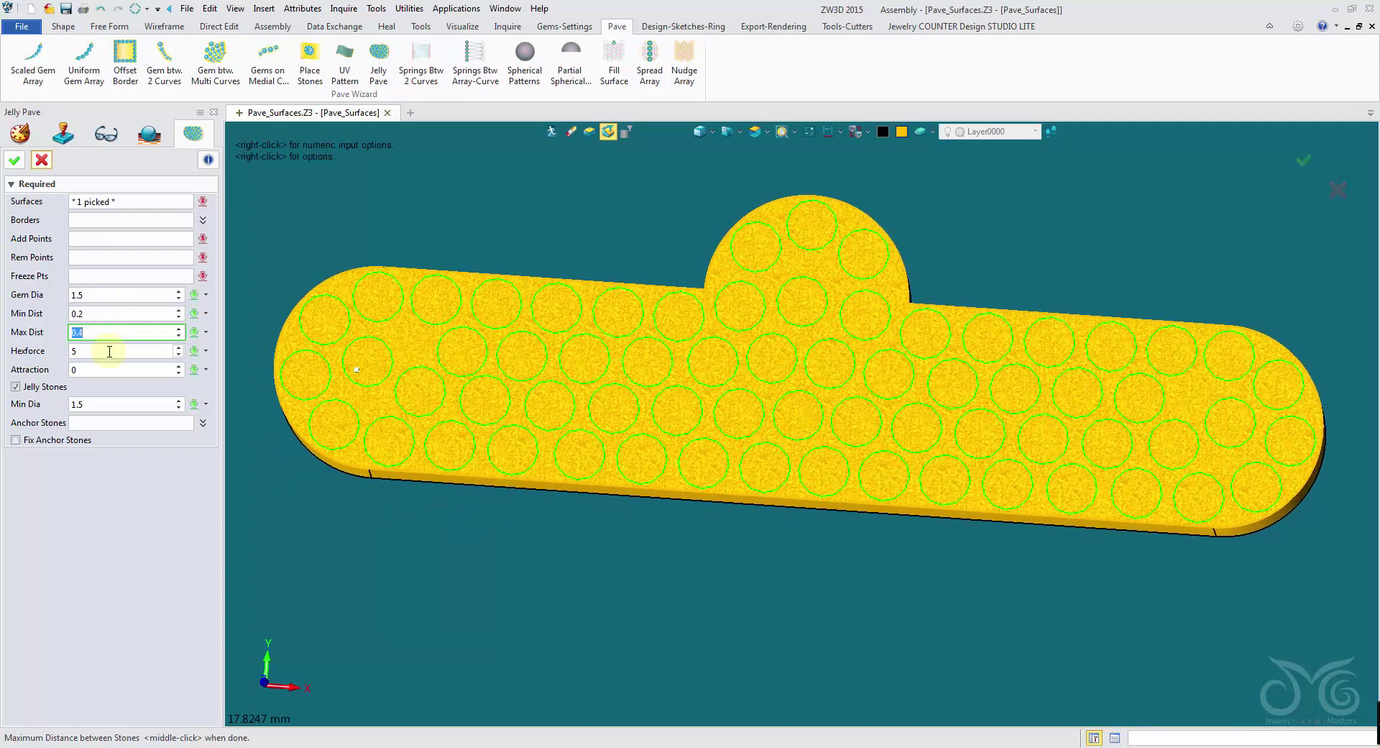
left_click(108, 352)
left_click(105, 366)
- Remove one stone near the slot's rounded end and the stone at the crest of the bulge from the pave
left_click(141, 262)
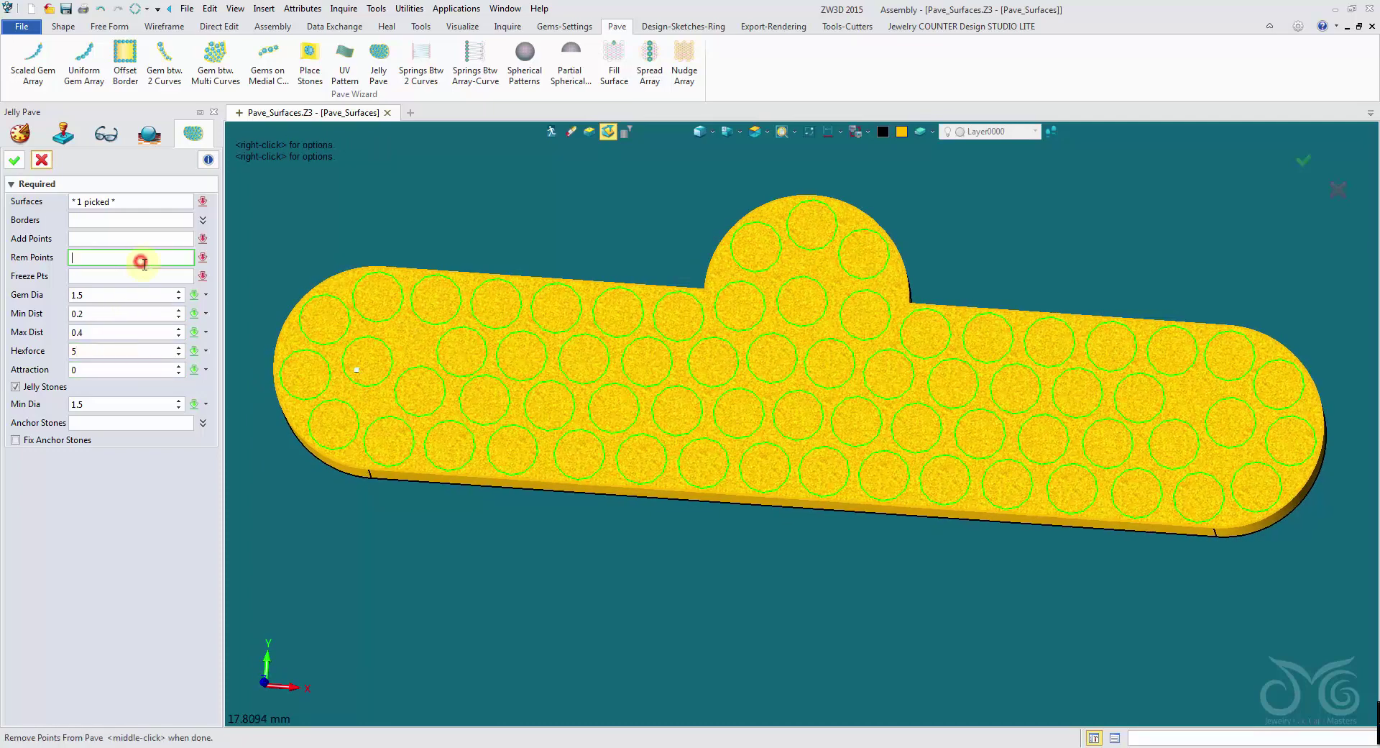
left_click(328, 324)
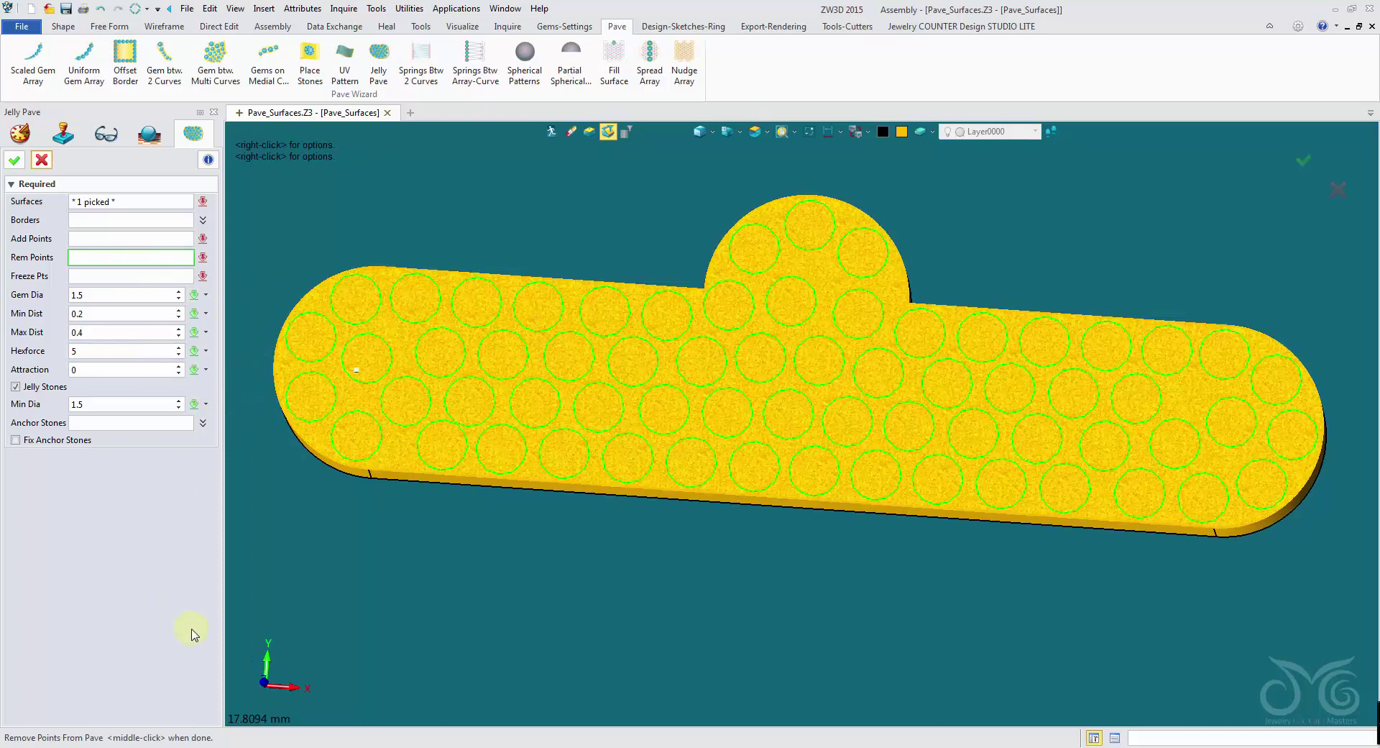
left_click(824, 228)
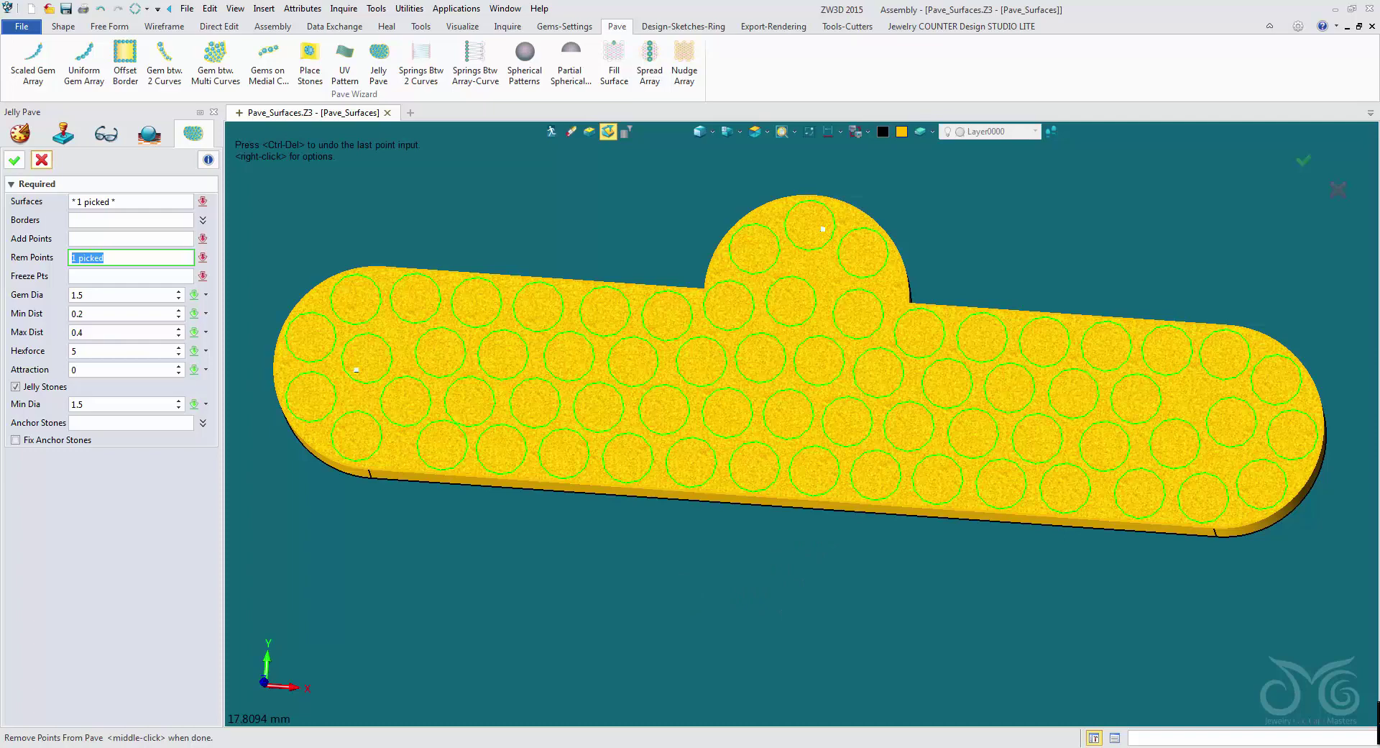
middle_click(485, 589)
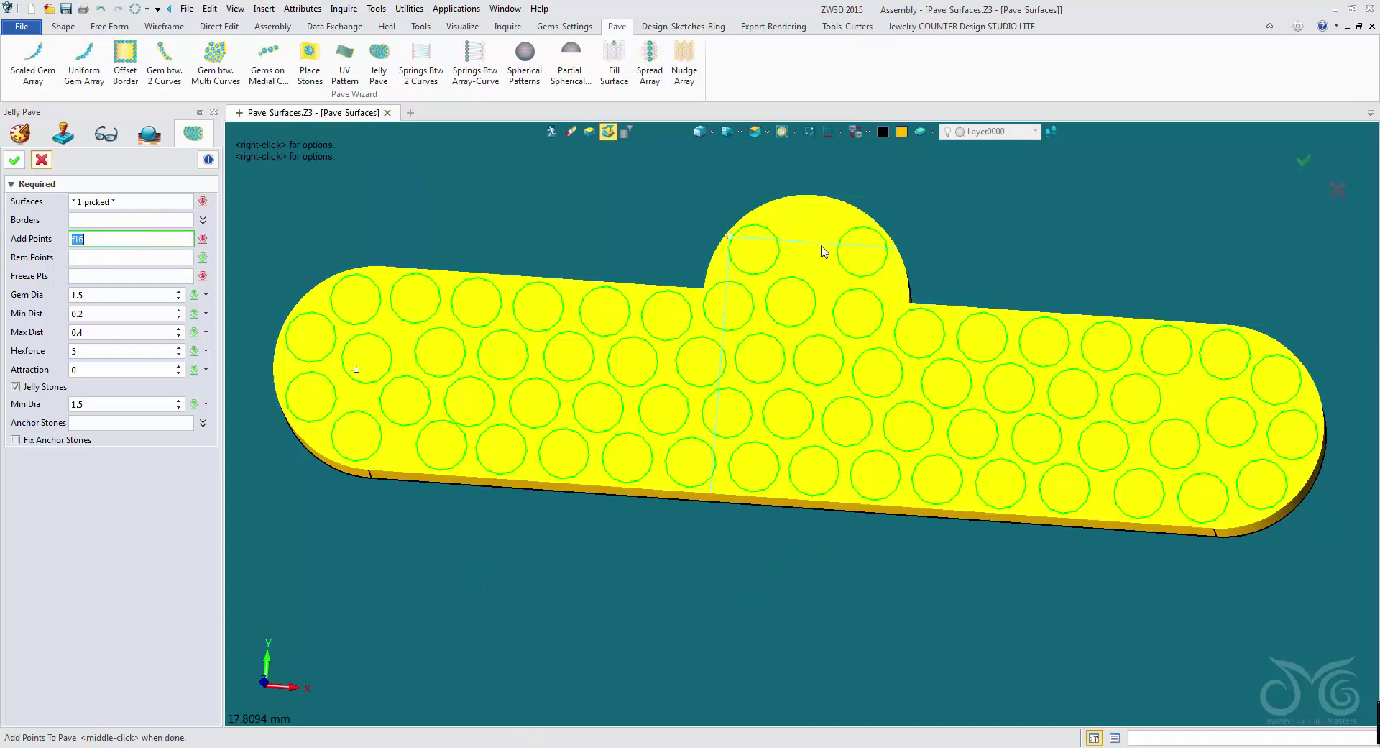
- Add stones at points near the middle of the face beneath the bulge and create the Jelly Pave
left_click(774, 391)
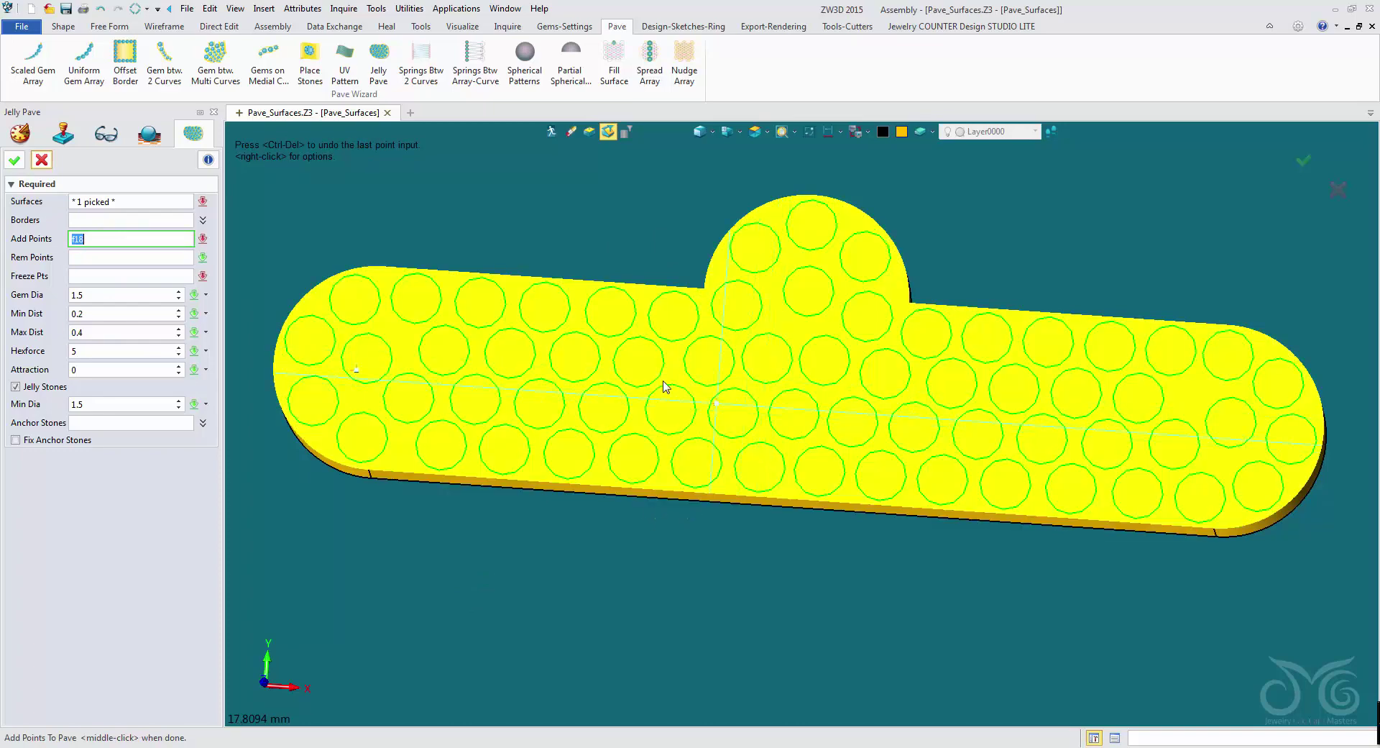
left_click(676, 371)
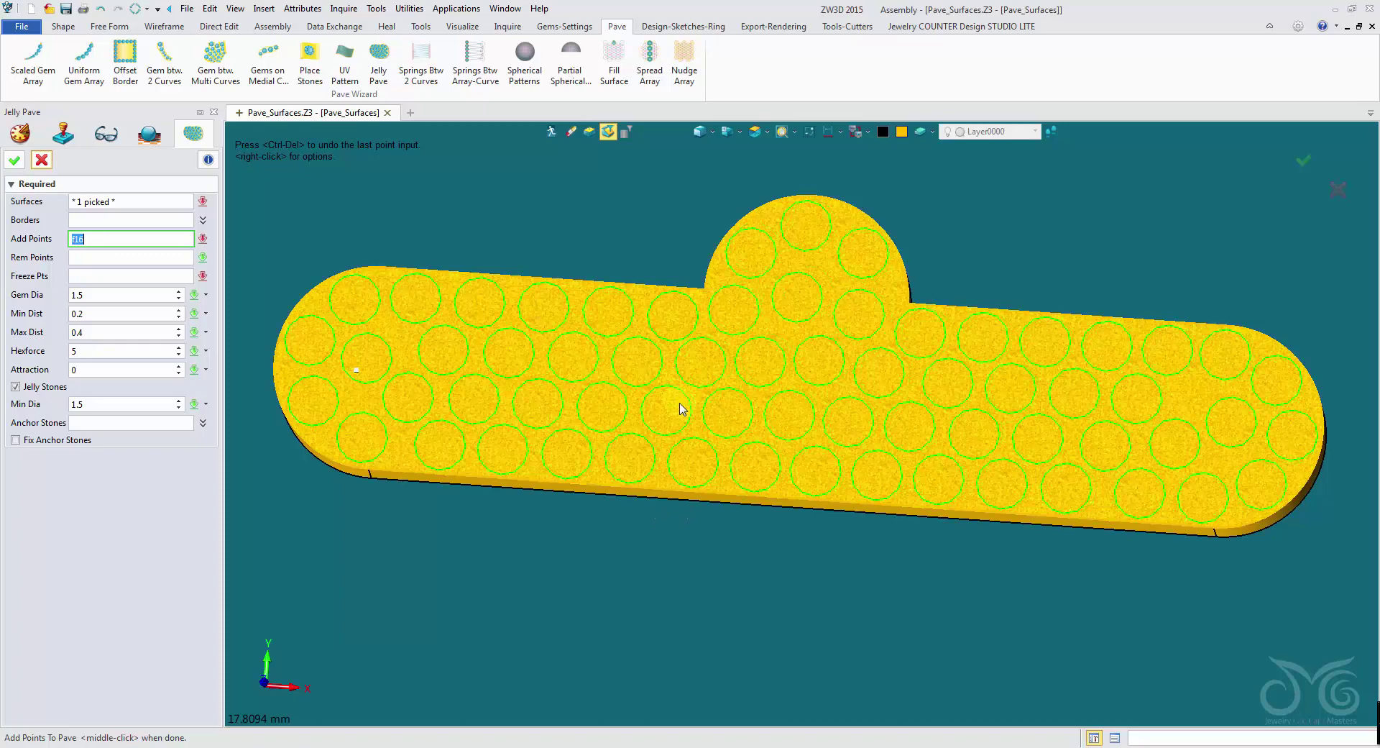
middle_click(653, 646)
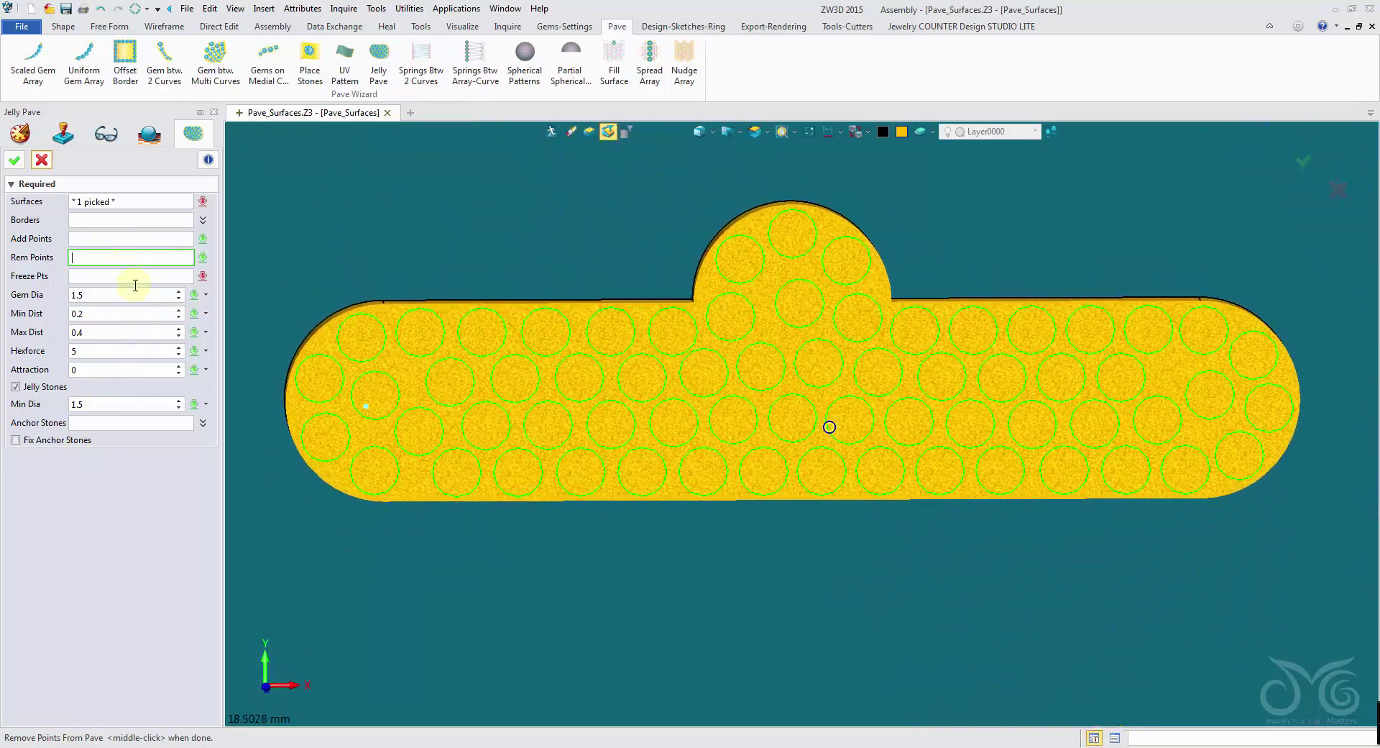
left_click(22, 158)
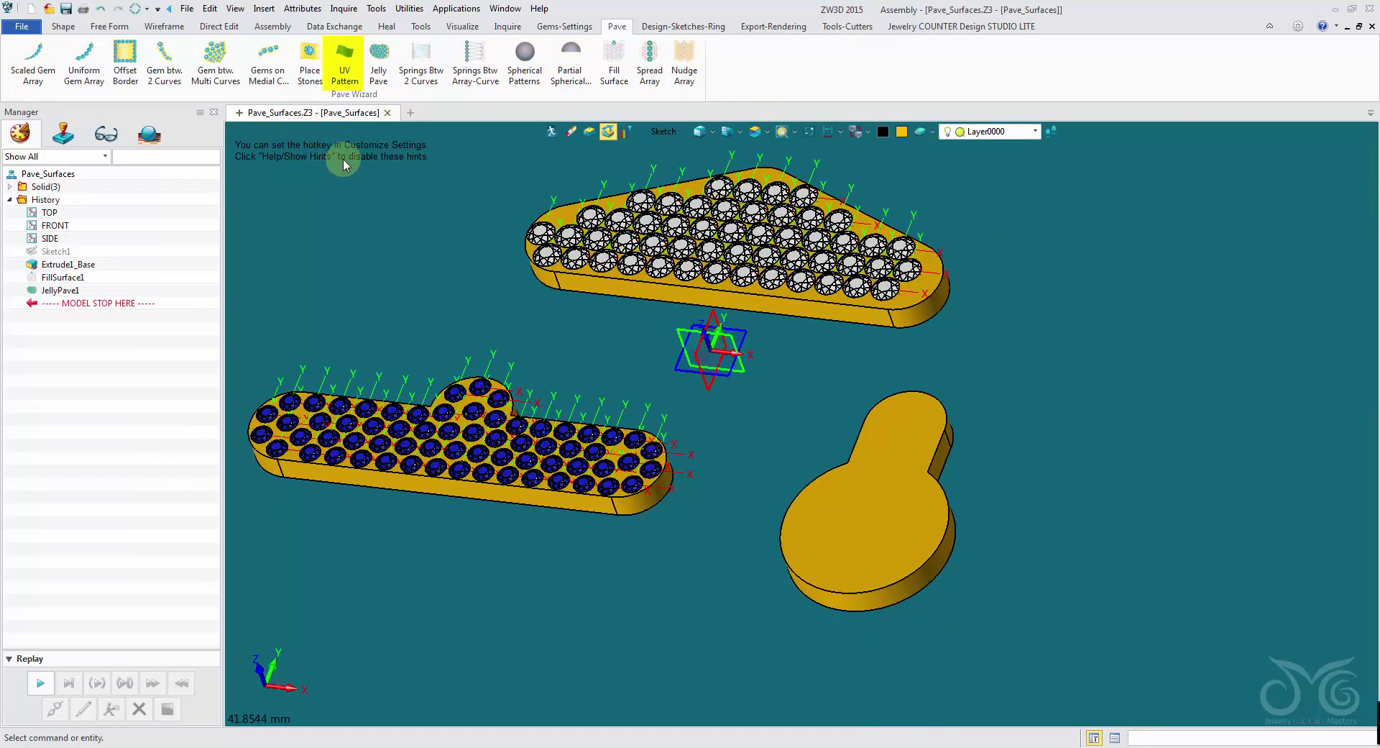
- Start a UV Pattern with an oval faceted stone in the Diamond-Yellow material
left_click(345, 72)
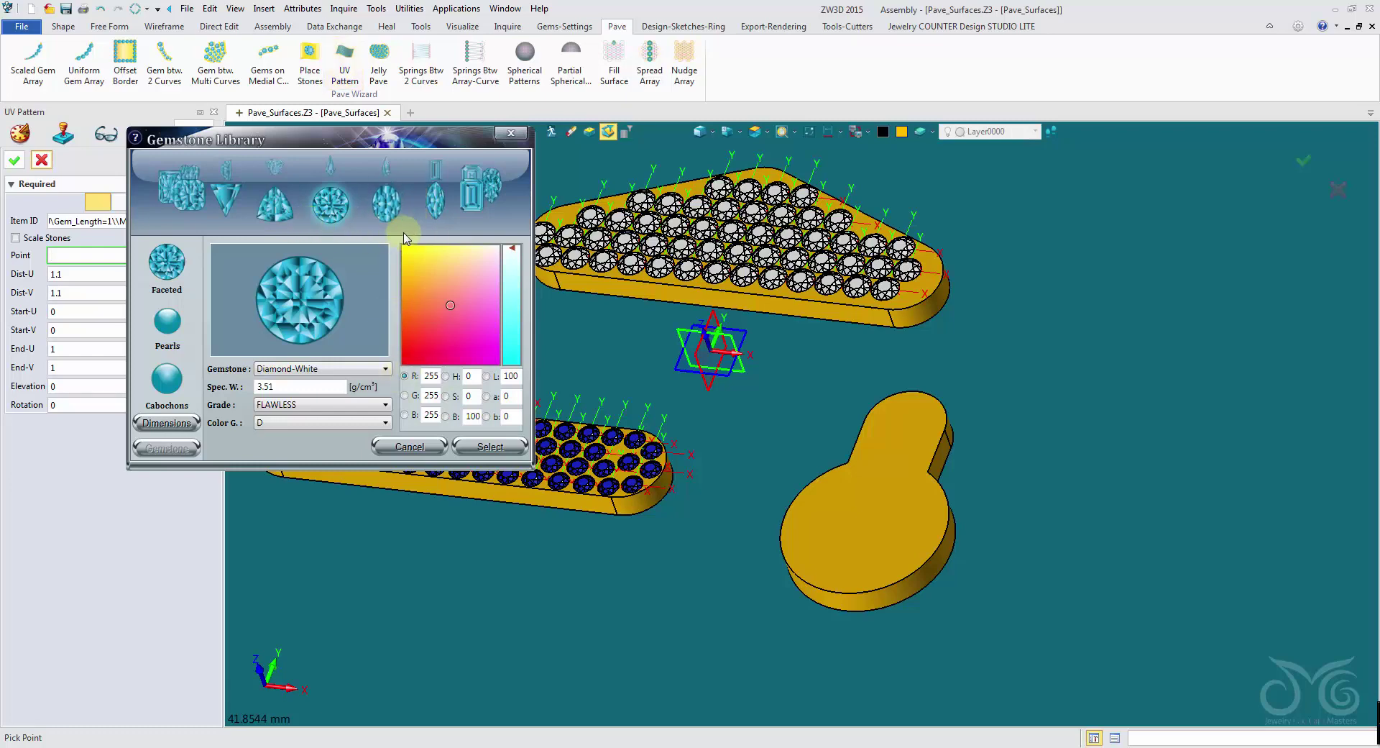
left_click(395, 215)
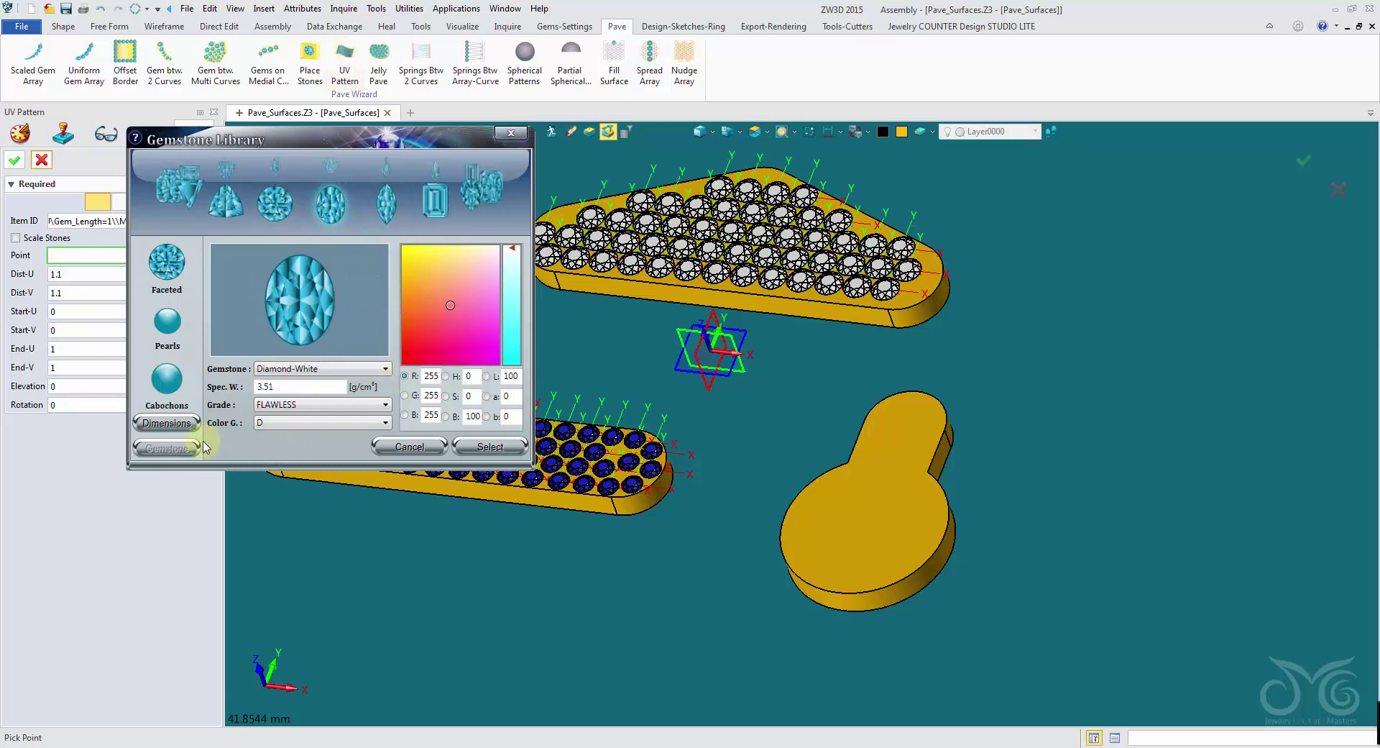
left_click(188, 425)
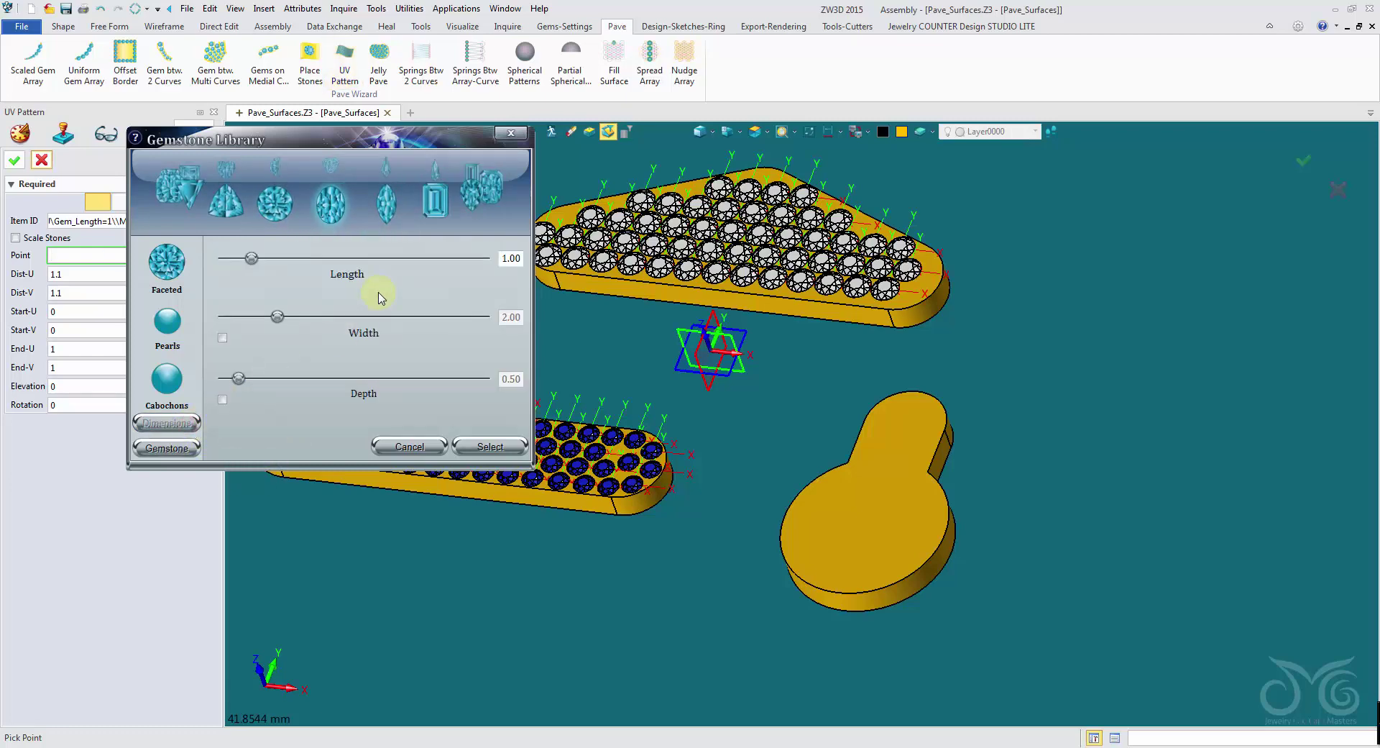
left_click(175, 448)
left_click(317, 370)
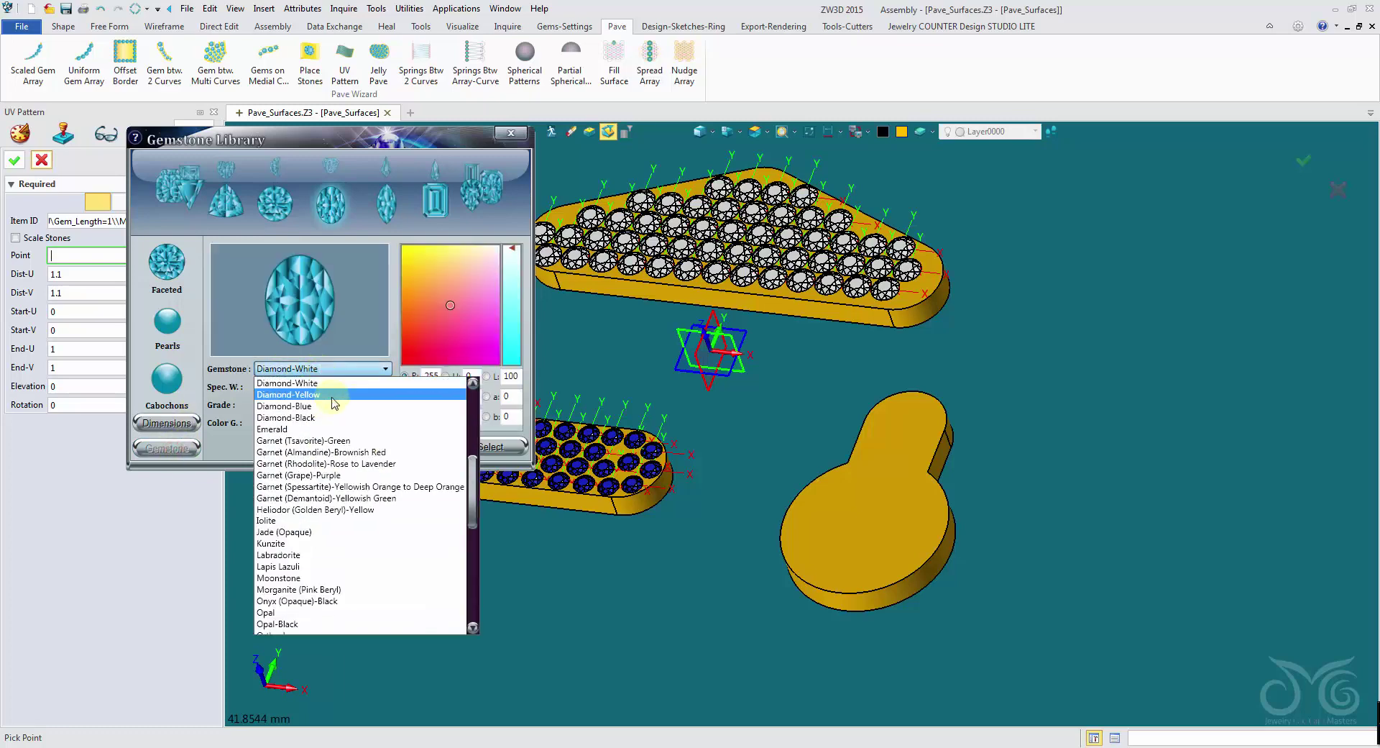
left_click(334, 401)
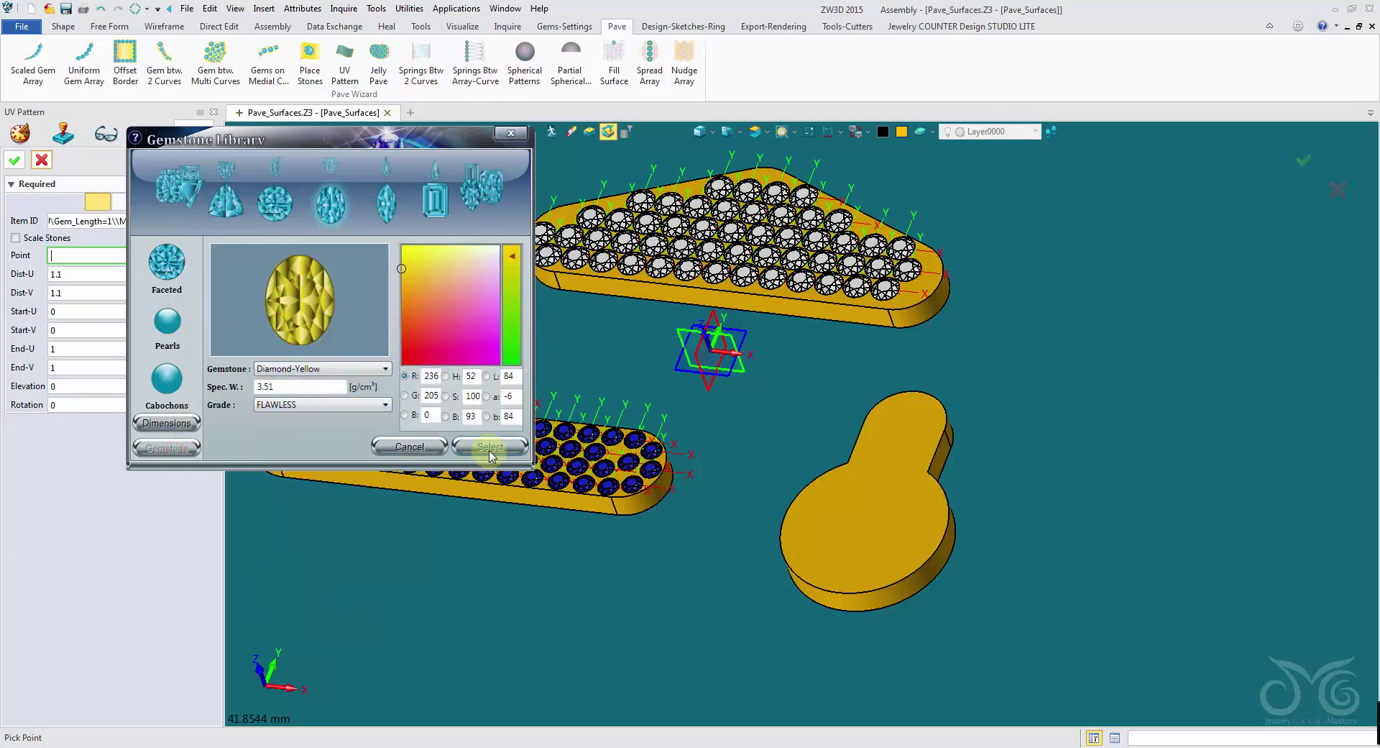
left_click(490, 449)
- Place the pattern's reference point near the rounded end of the narrow arm on the keyhole-shaped solid's upper face
left_click(874, 458)
middle_click_drag(870, 444, 783, 415)
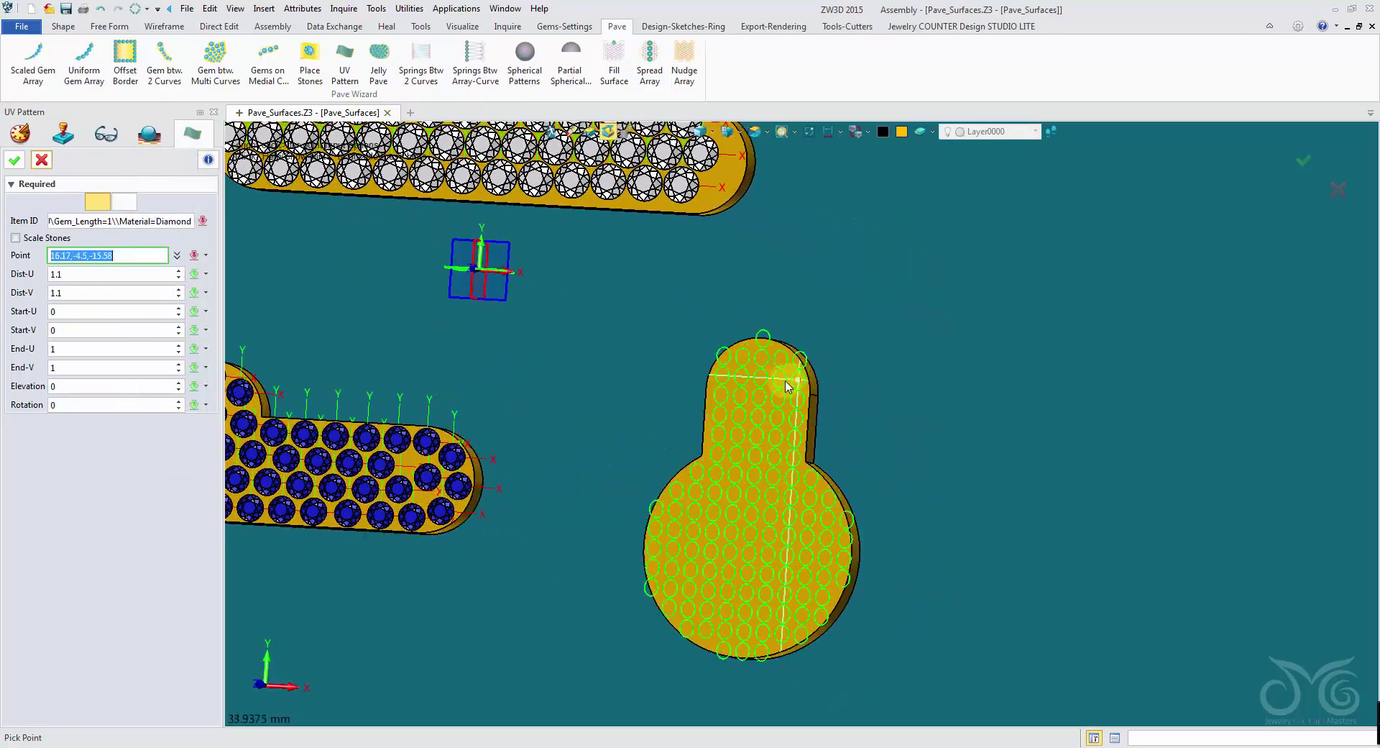
left_click(760, 369)
right_click_drag(871, 576, 772, 530)
scroll(785, 545, "up", 5)
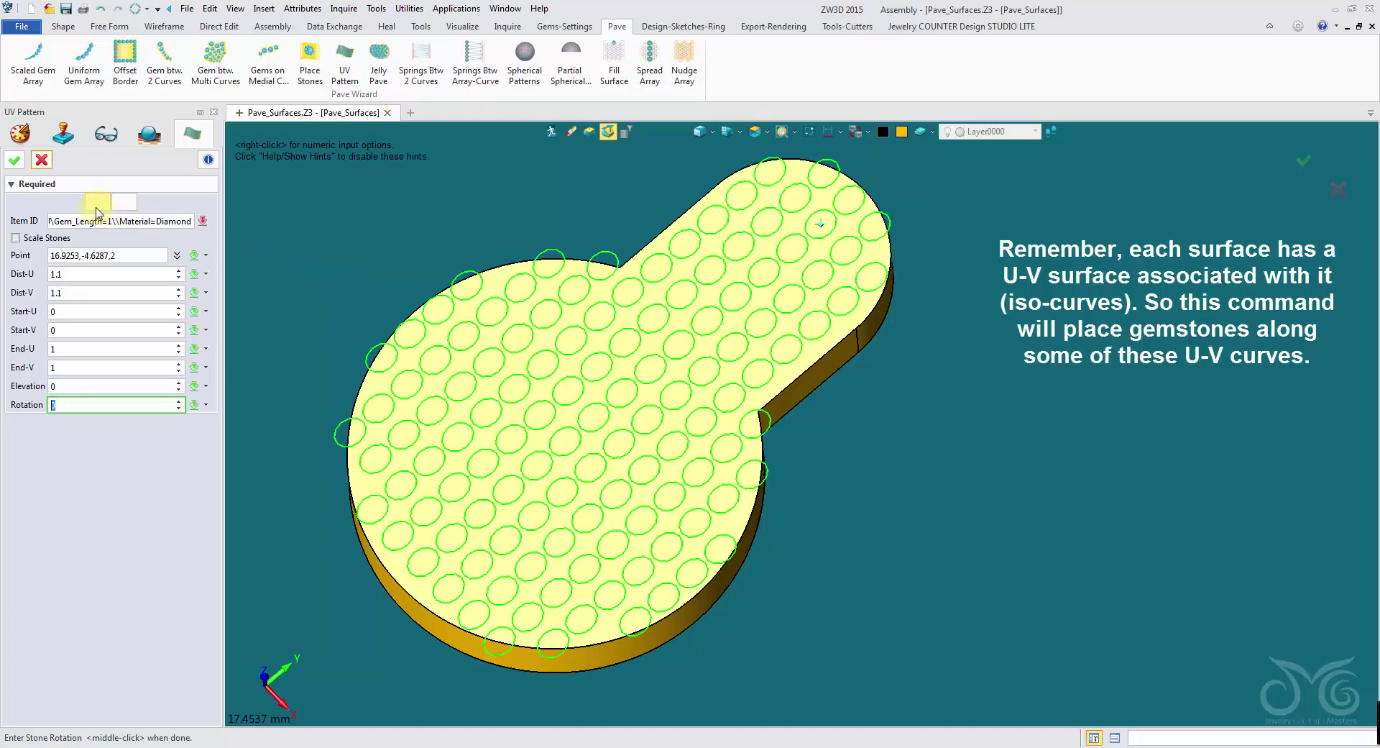
- Compare the aligned and staggered stone layouts for the UV Pattern and keep the staggered one
left_click(123, 204)
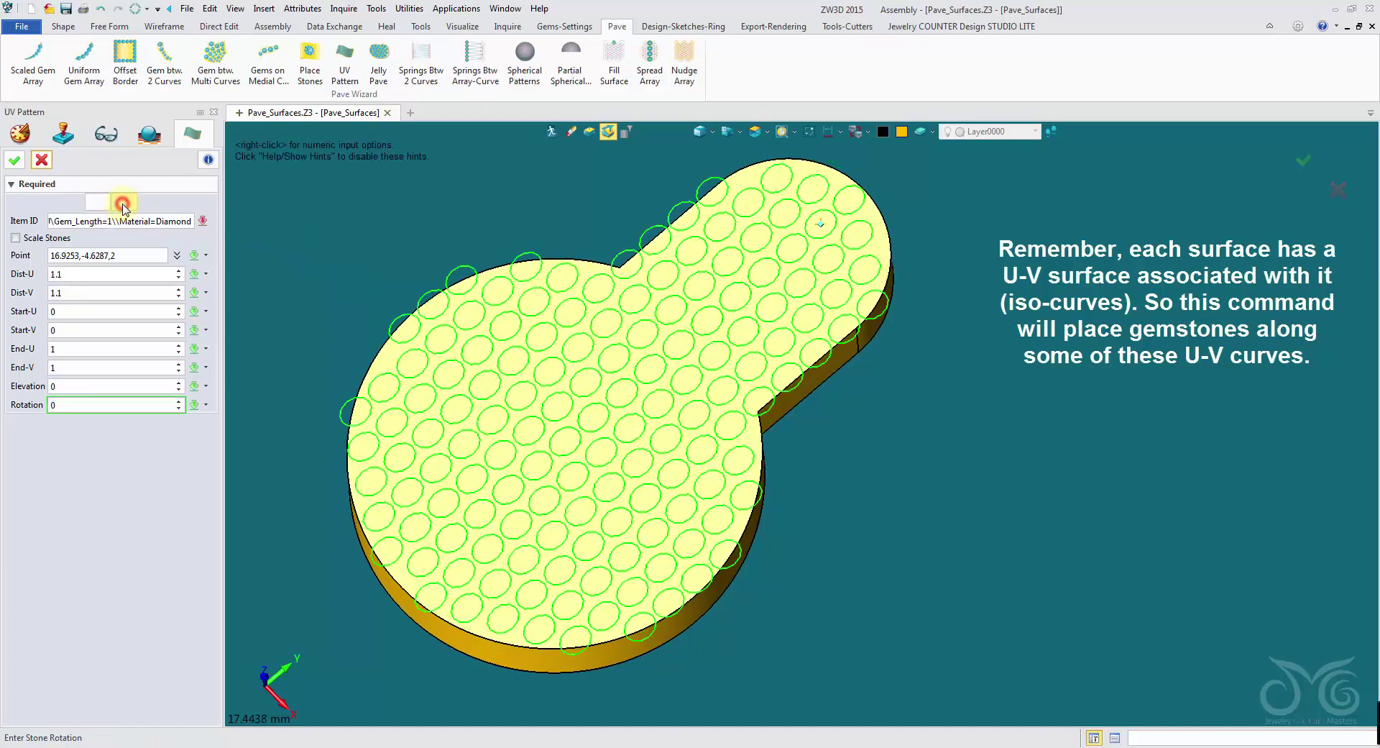
right_click_drag(804, 353, 782, 311)
scroll(773, 302, "up", 3)
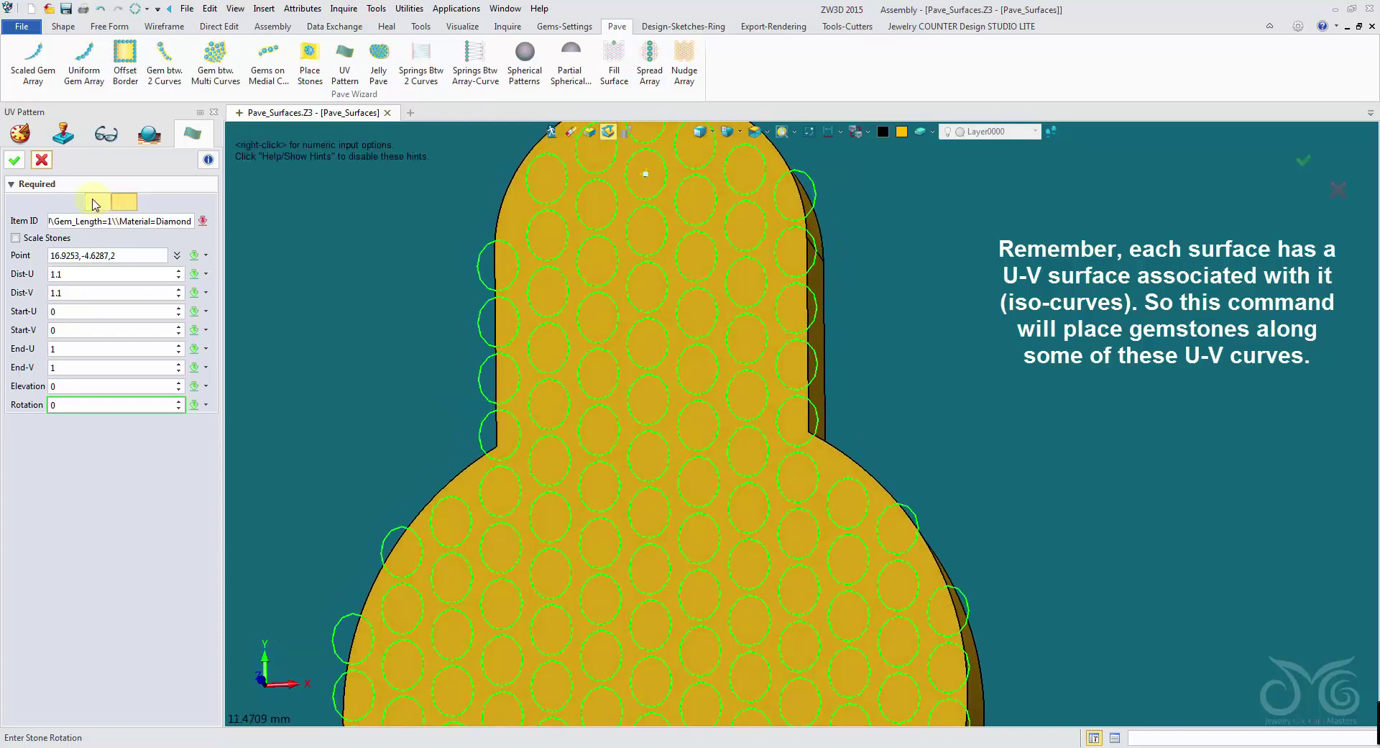
left_click(93, 201)
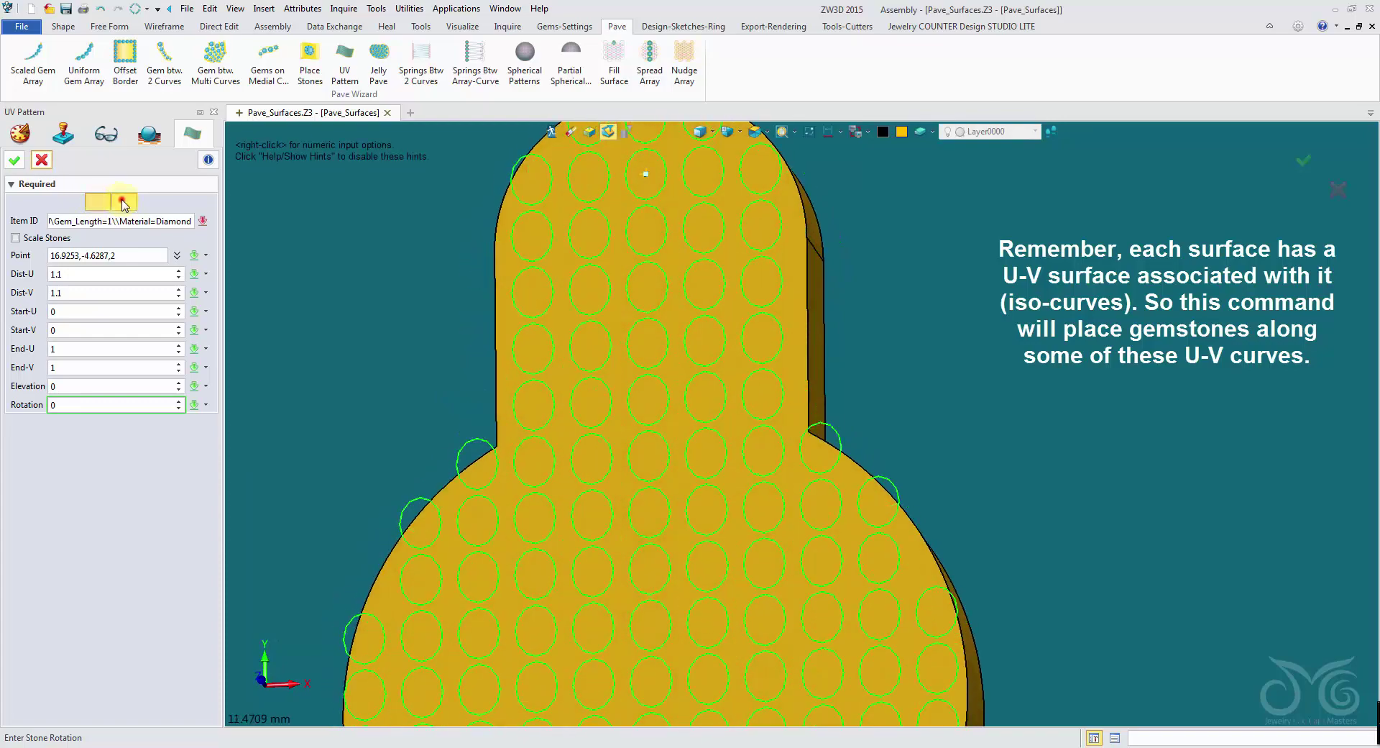
left_click(123, 202)
key("Down")
key("Left")
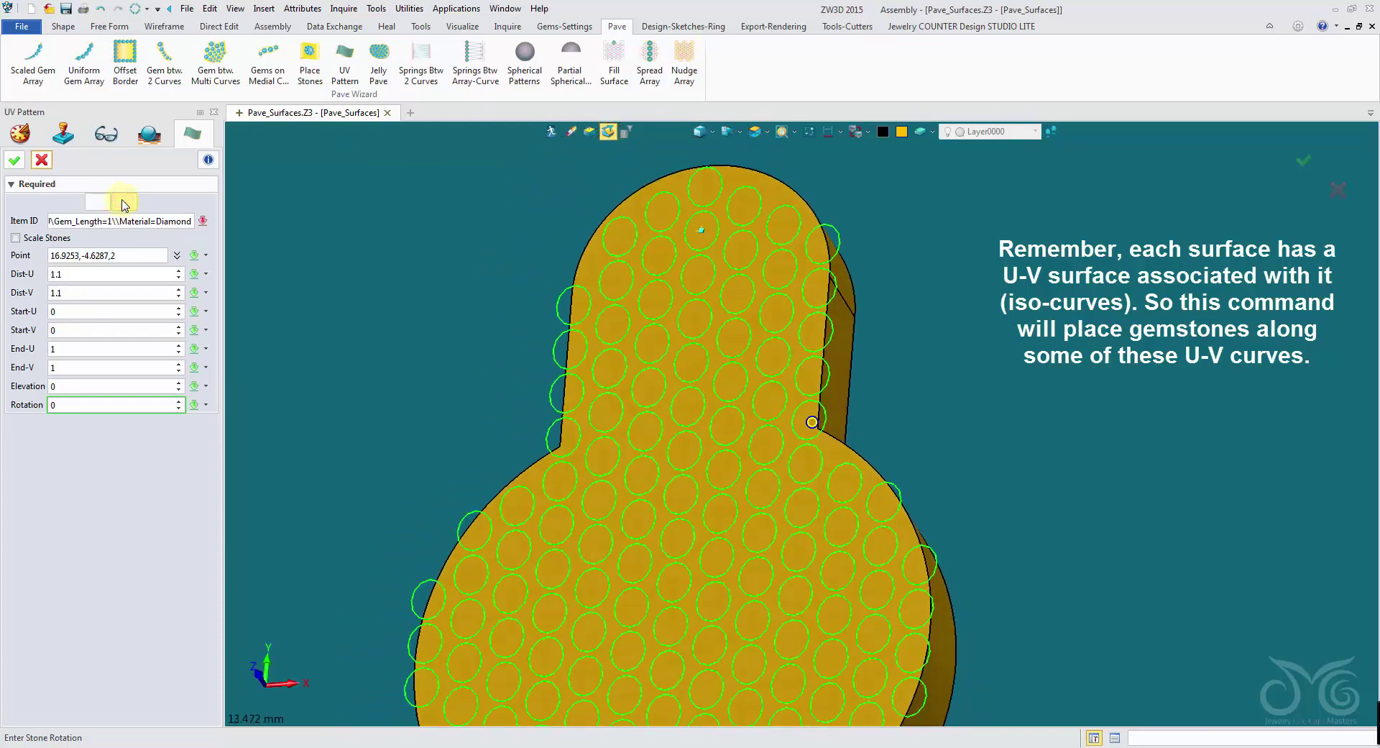
key("ctrl+t")
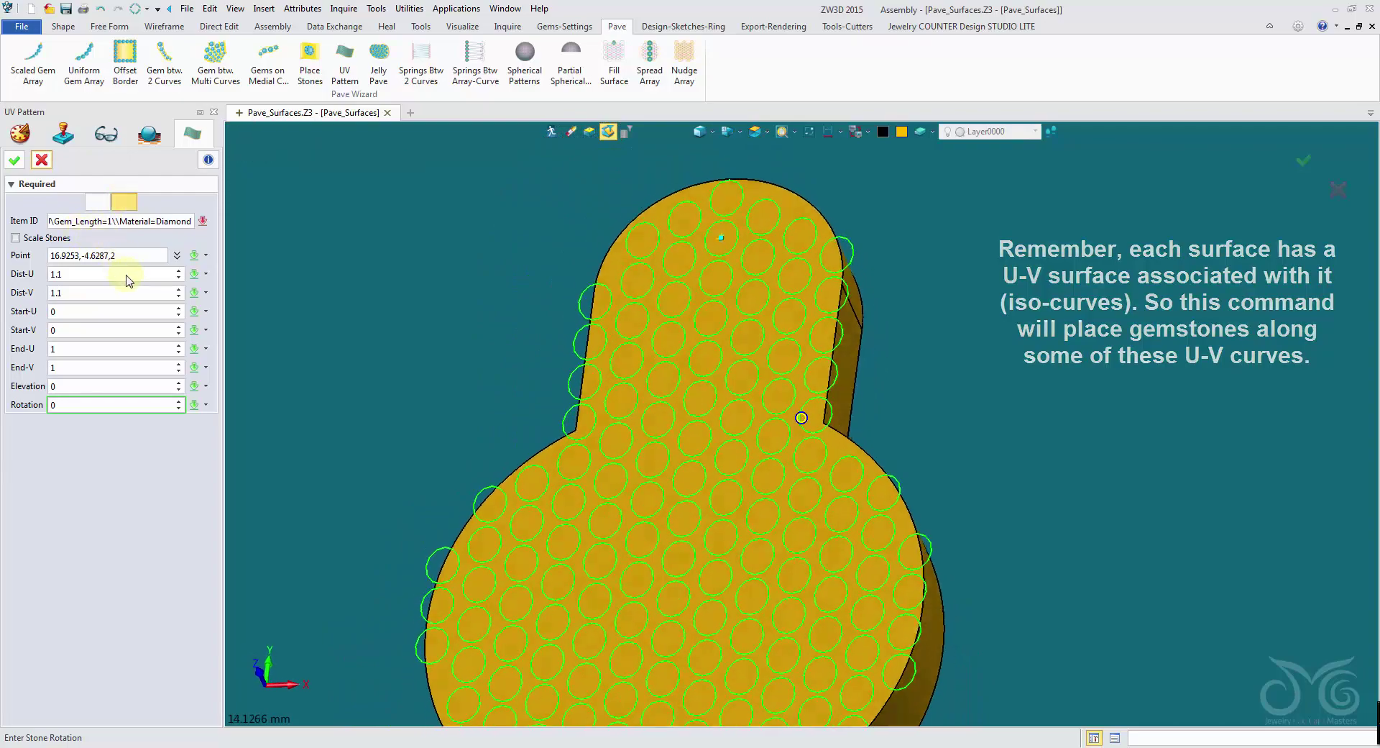
- Set the UV Pattern's U distance to 0.9 and elevation to 0.2, and create the oval stone pattern
left_click(97, 276)
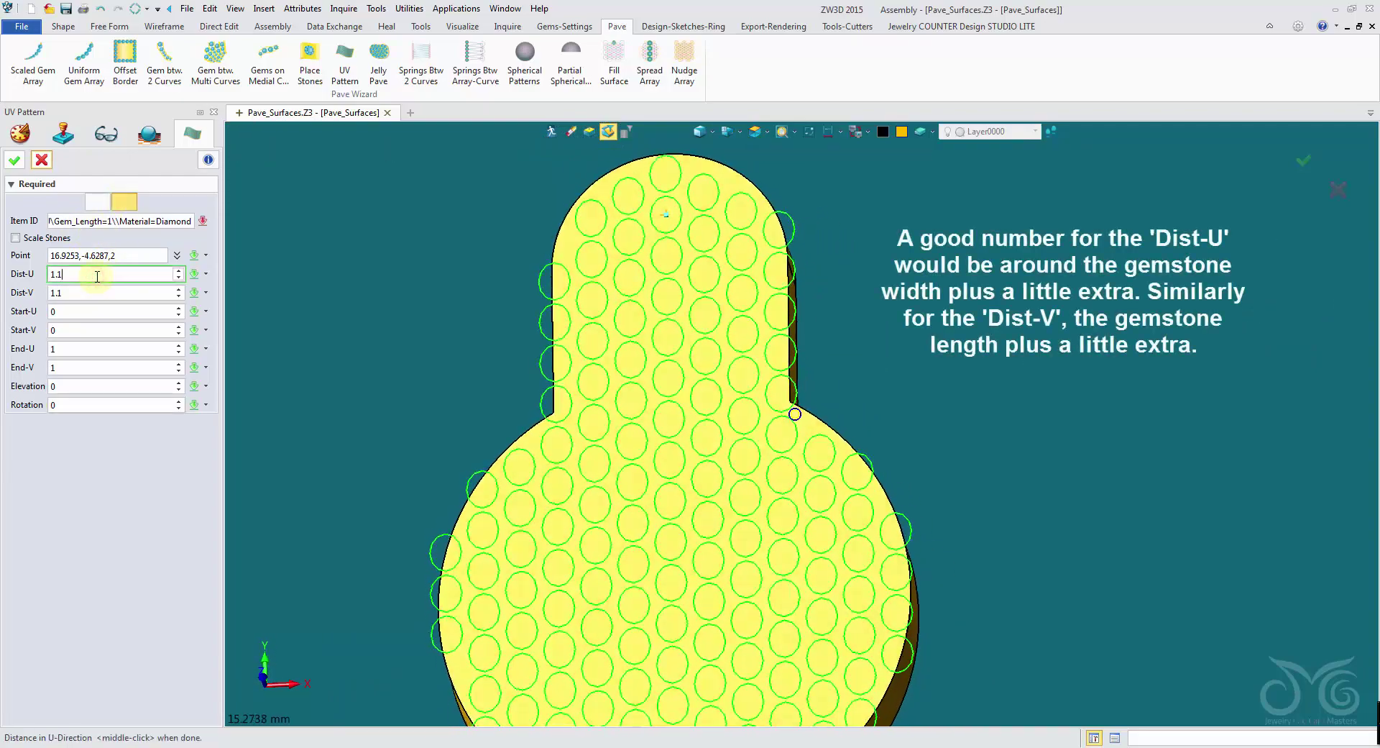
key("Right")
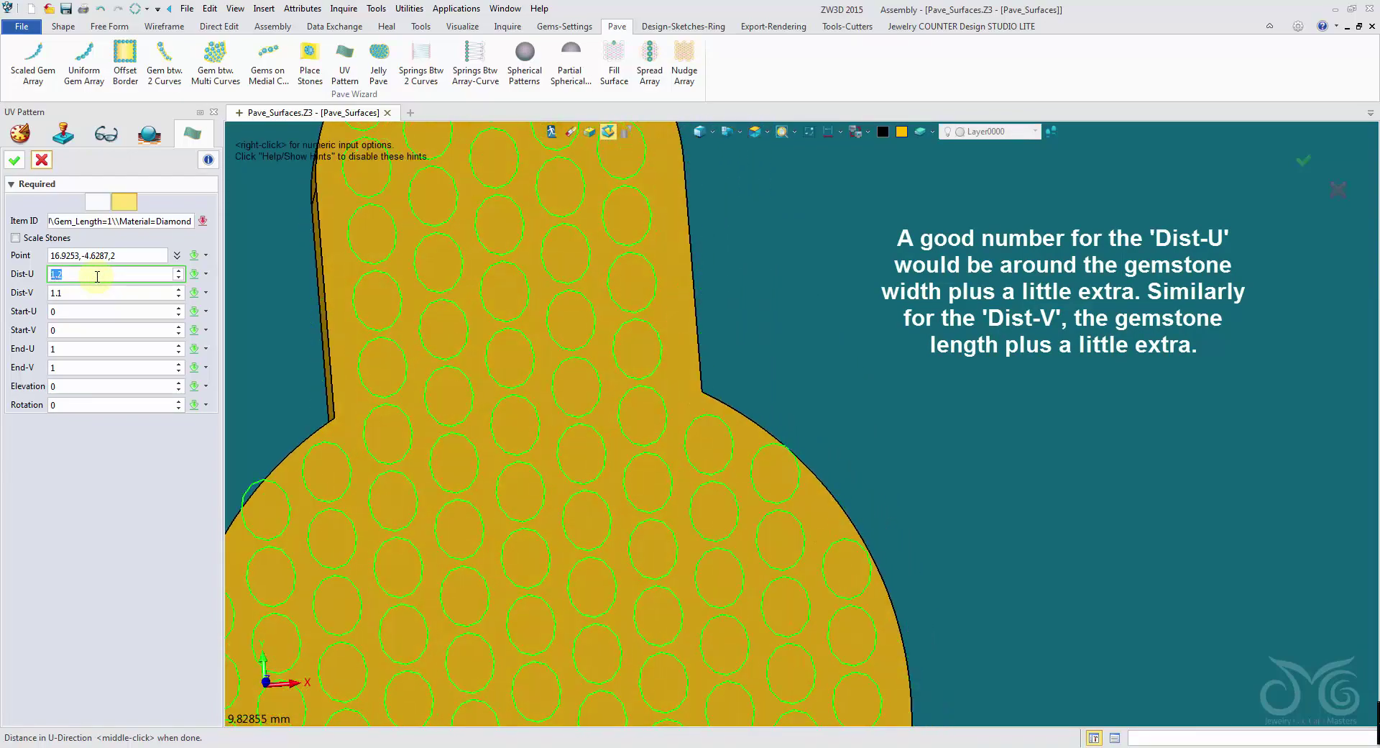
type("1")
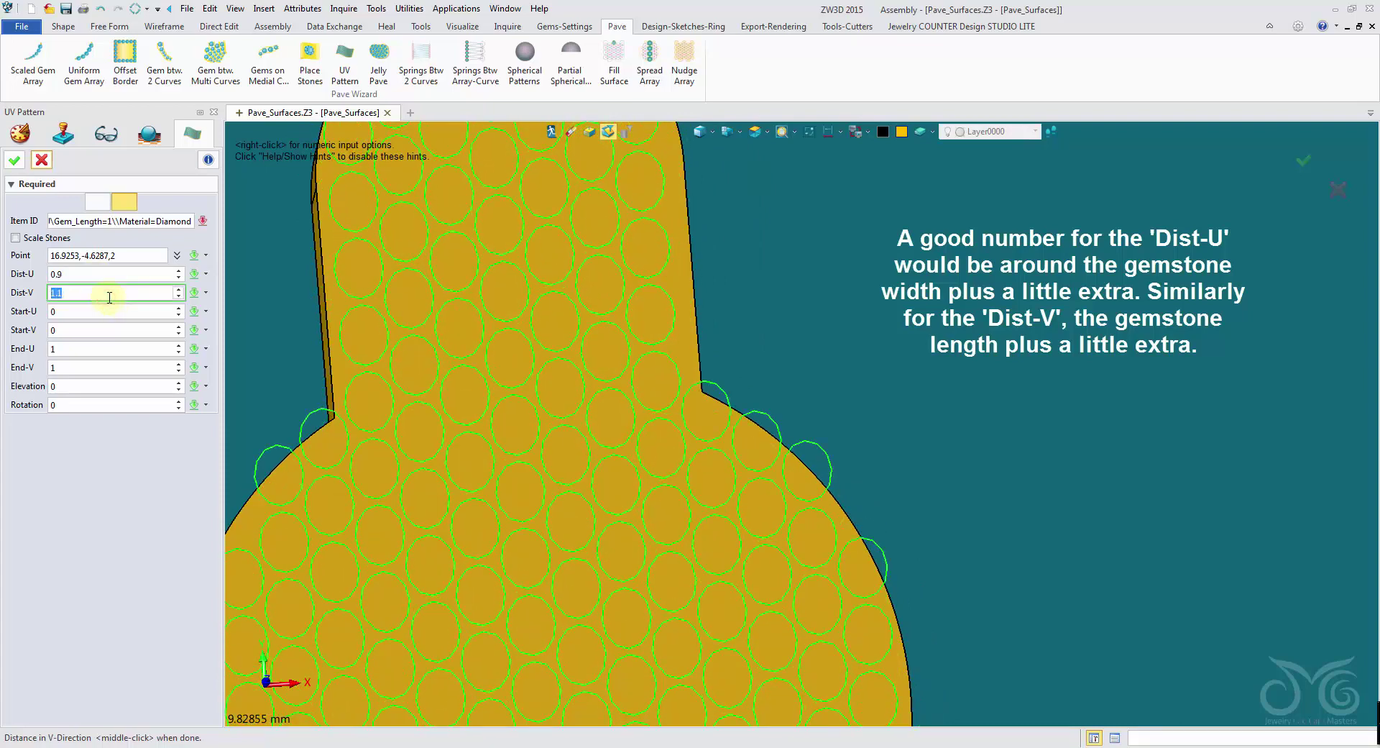
left_click(108, 314)
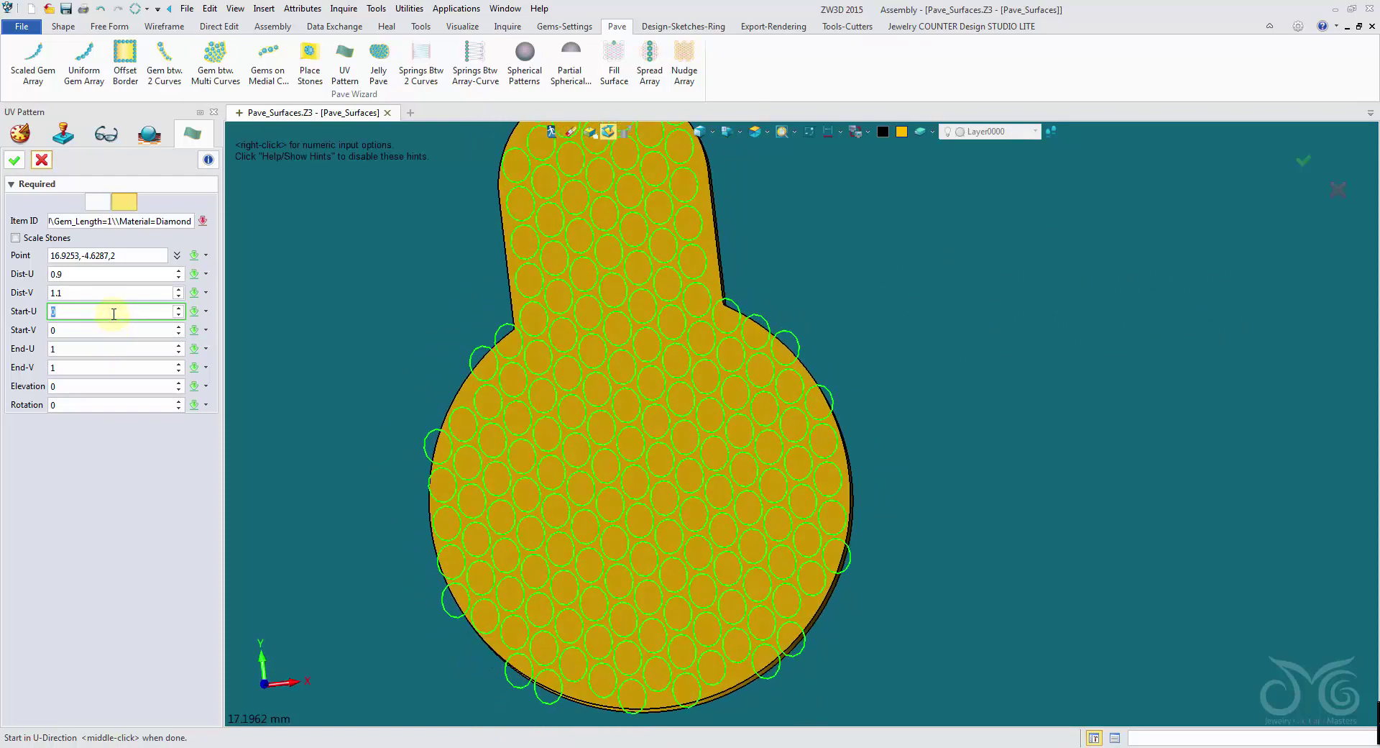
left_click(127, 388)
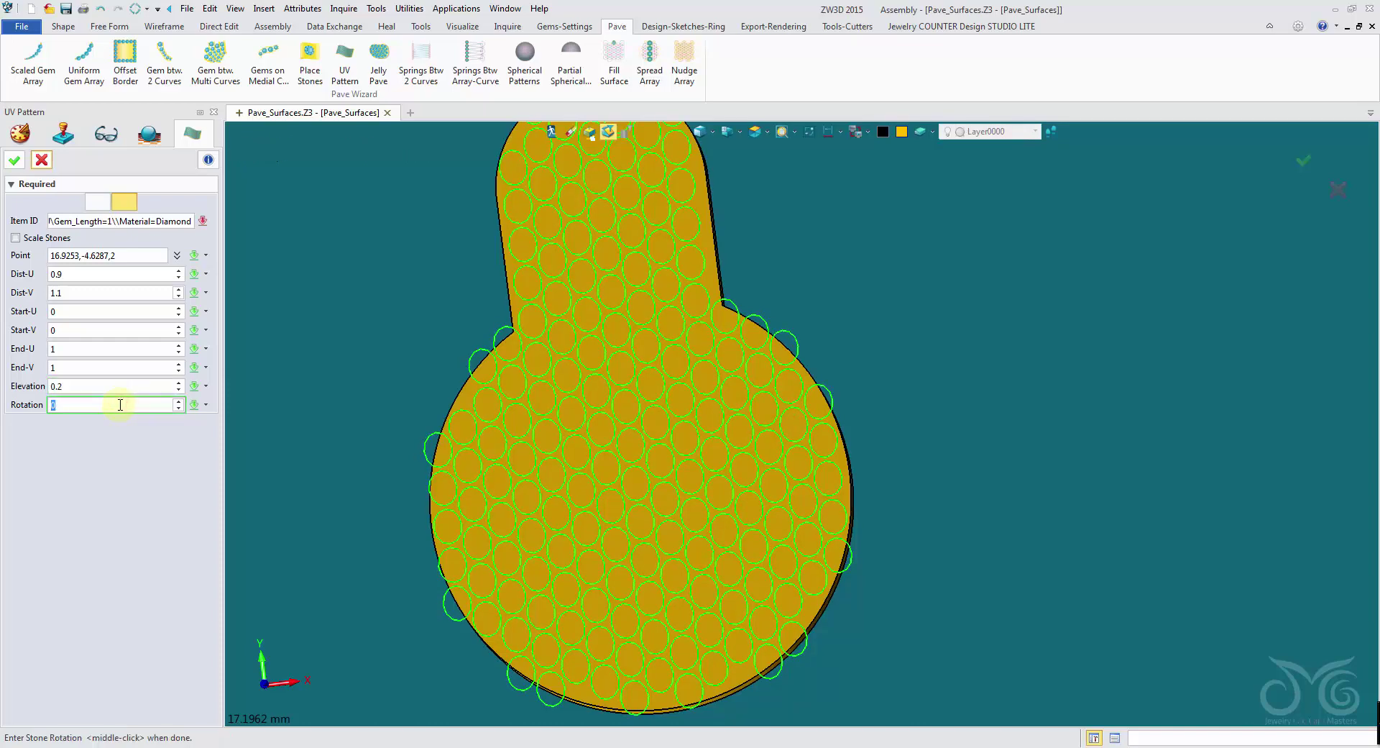
left_click(22, 161)
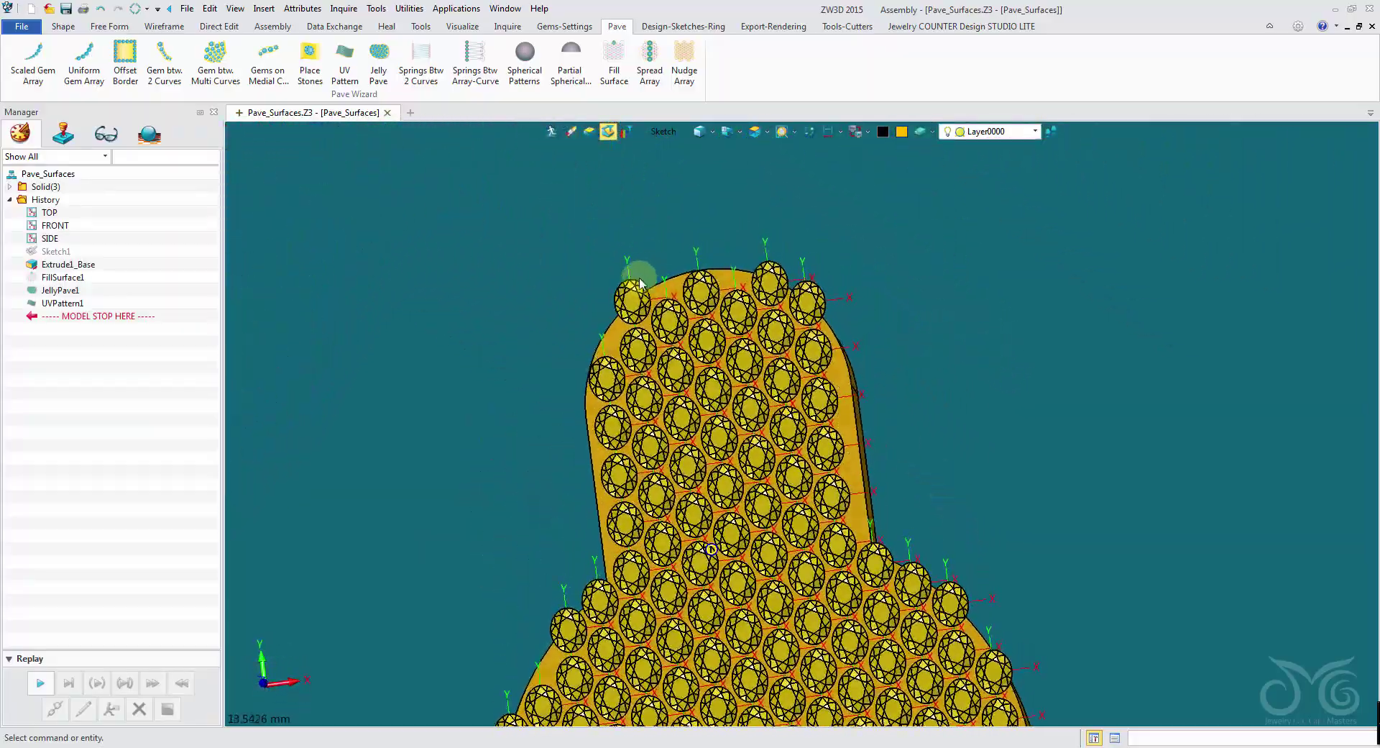
right_click_drag(695, 287, 748, 248)
scroll(694, 324, "down", 1)
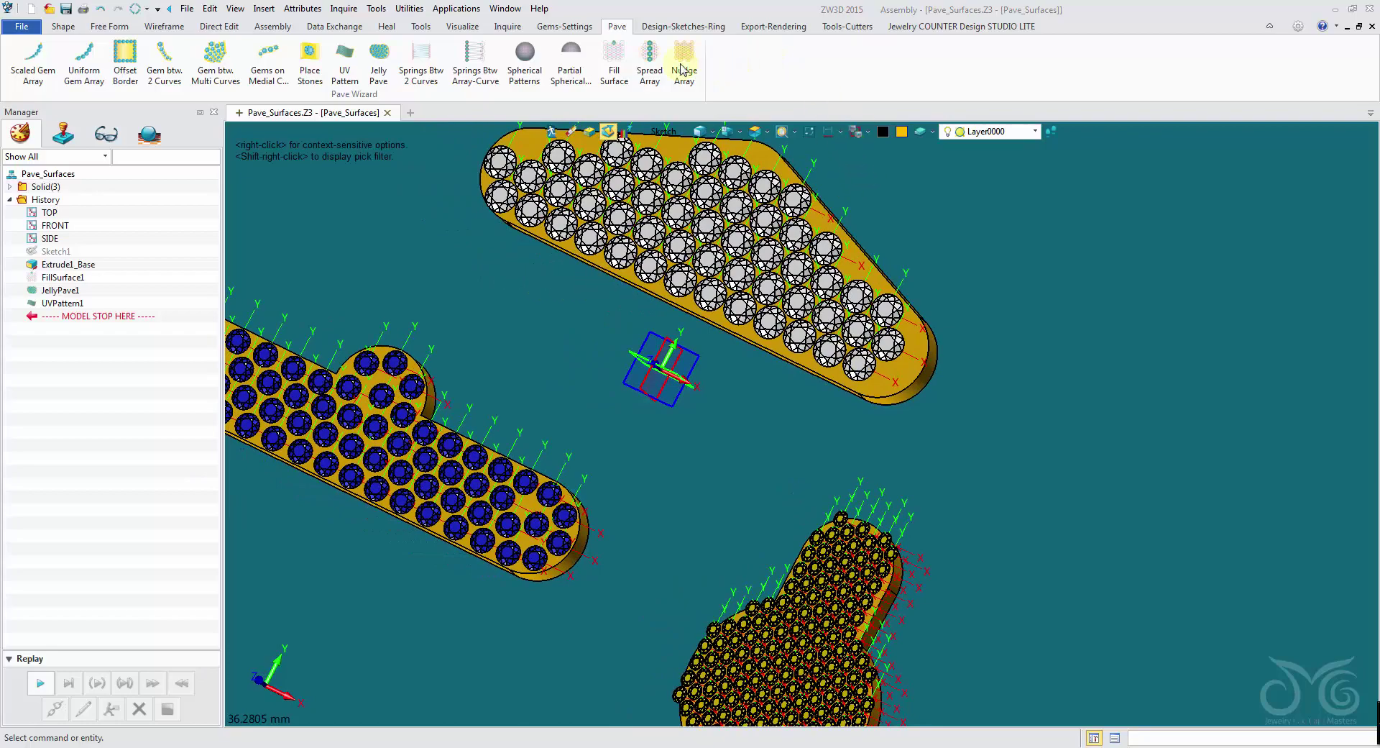
left_click(564, 26)
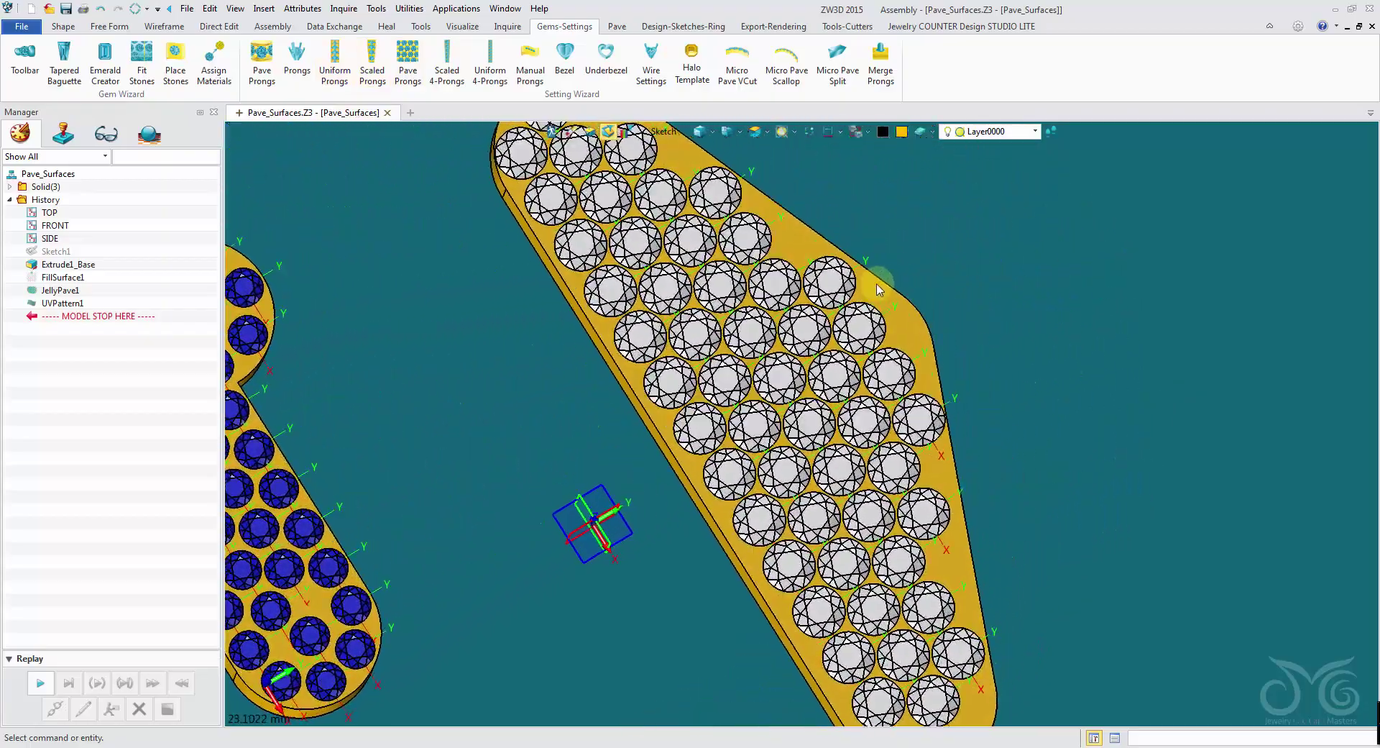
left_click(336, 66)
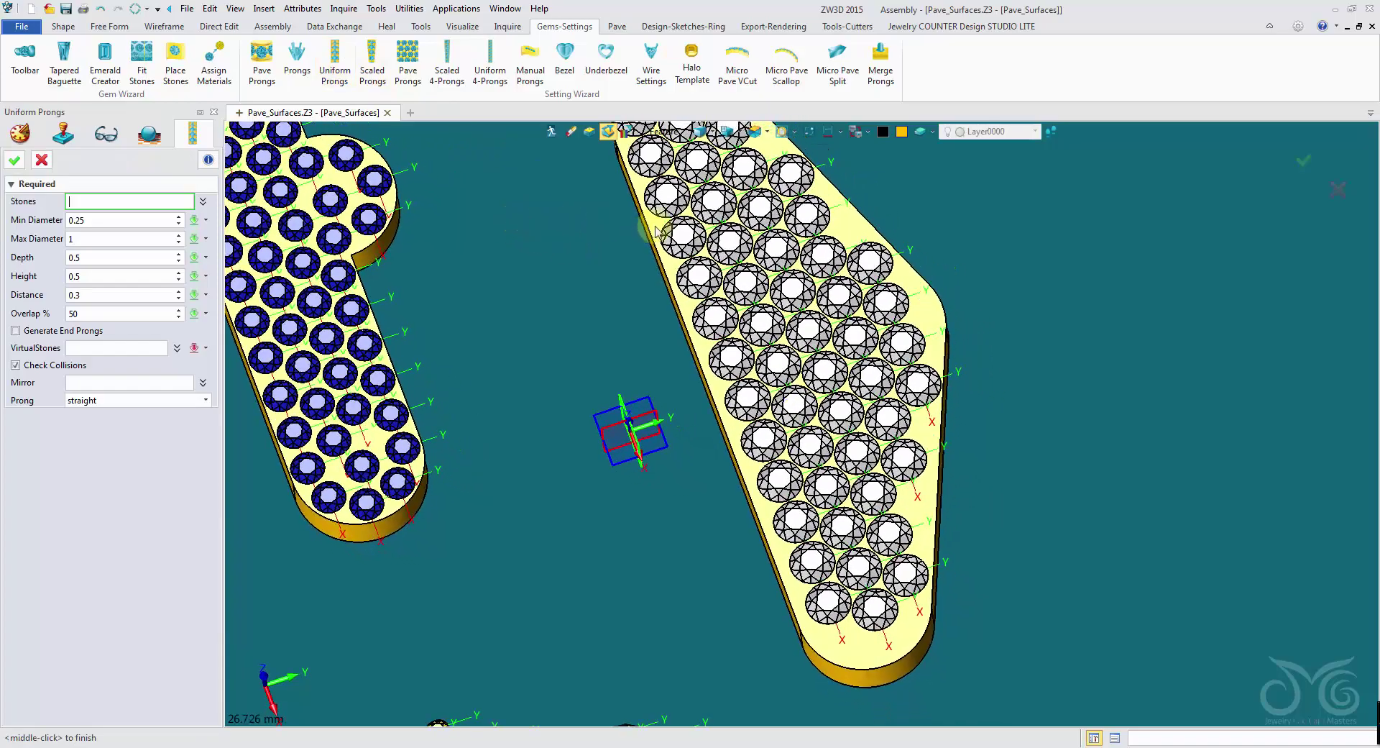
left_click(681, 243)
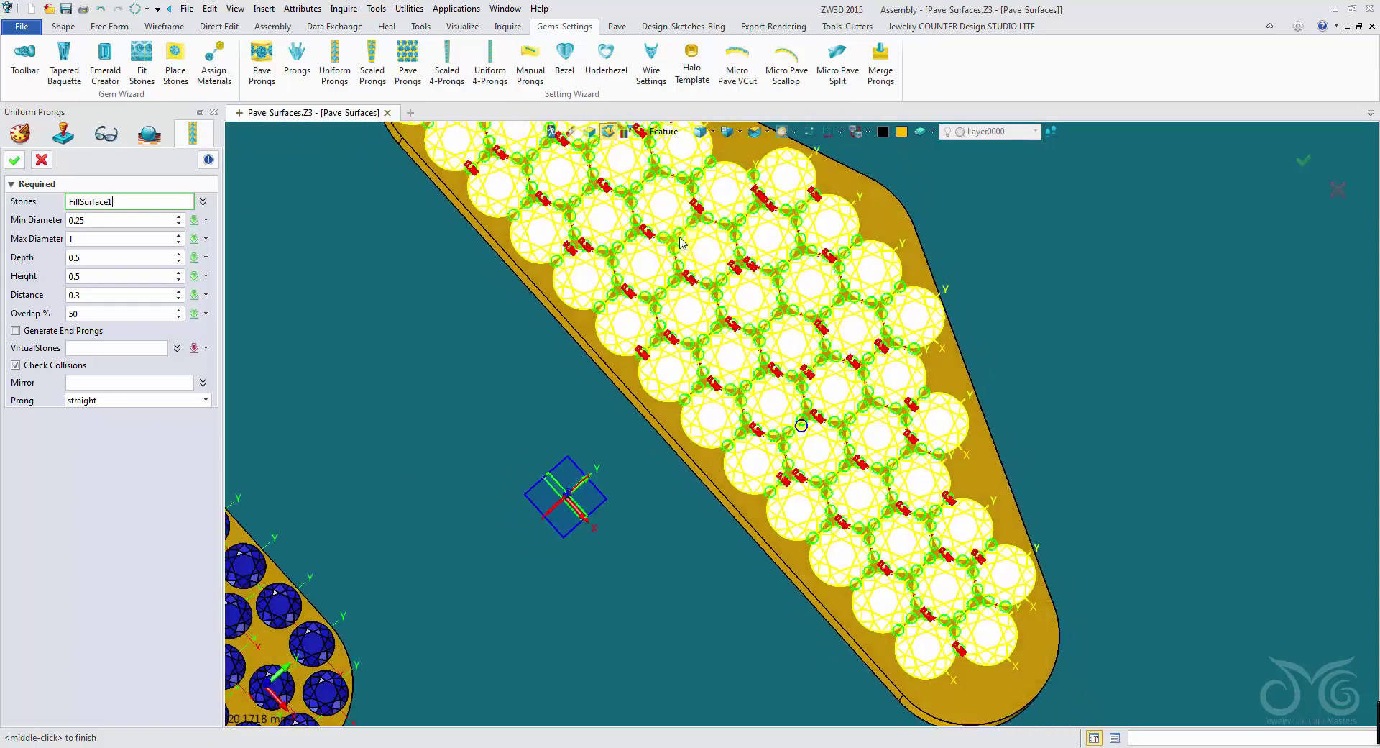
middle_click(292, 207)
left_click(41, 161)
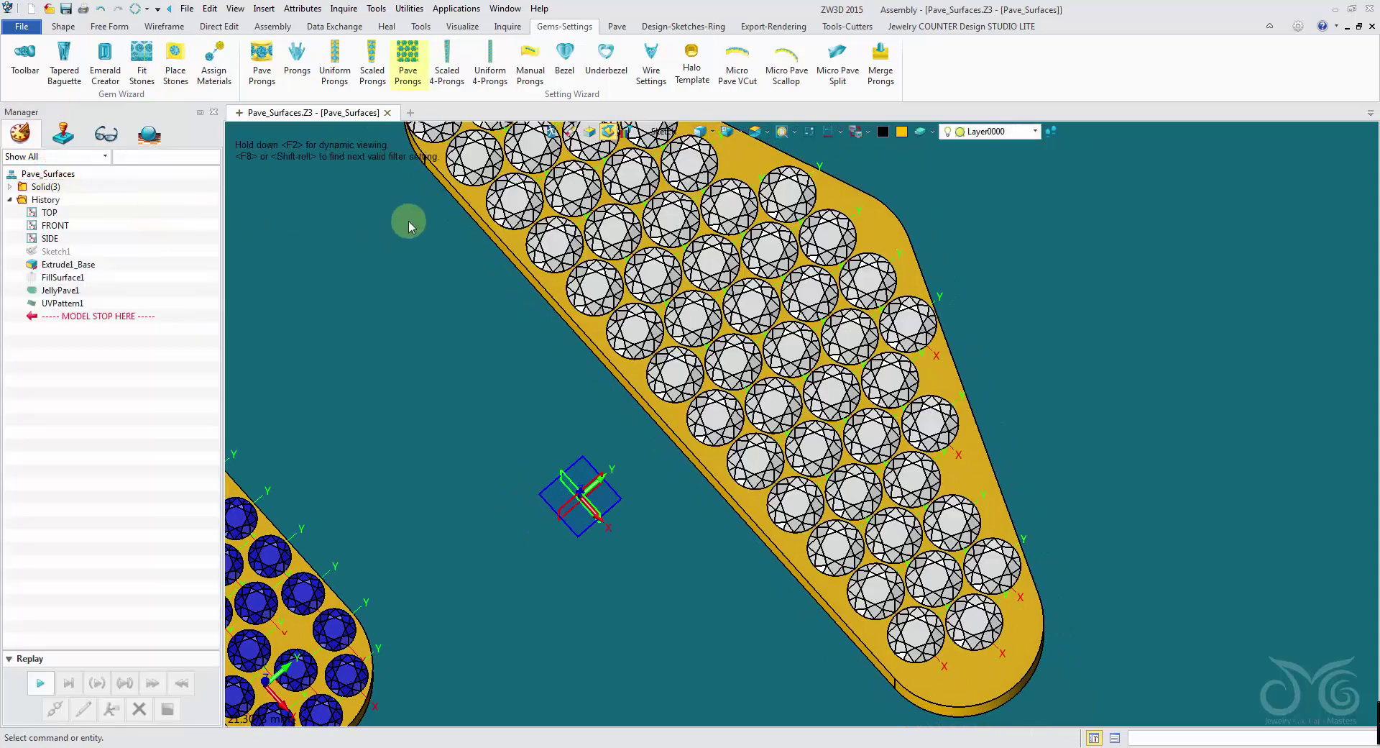
- Start Pave Prongs on the white round Fill Surface stones, keeping both the 3-stone and 2-stone combinations
left_click(408, 67)
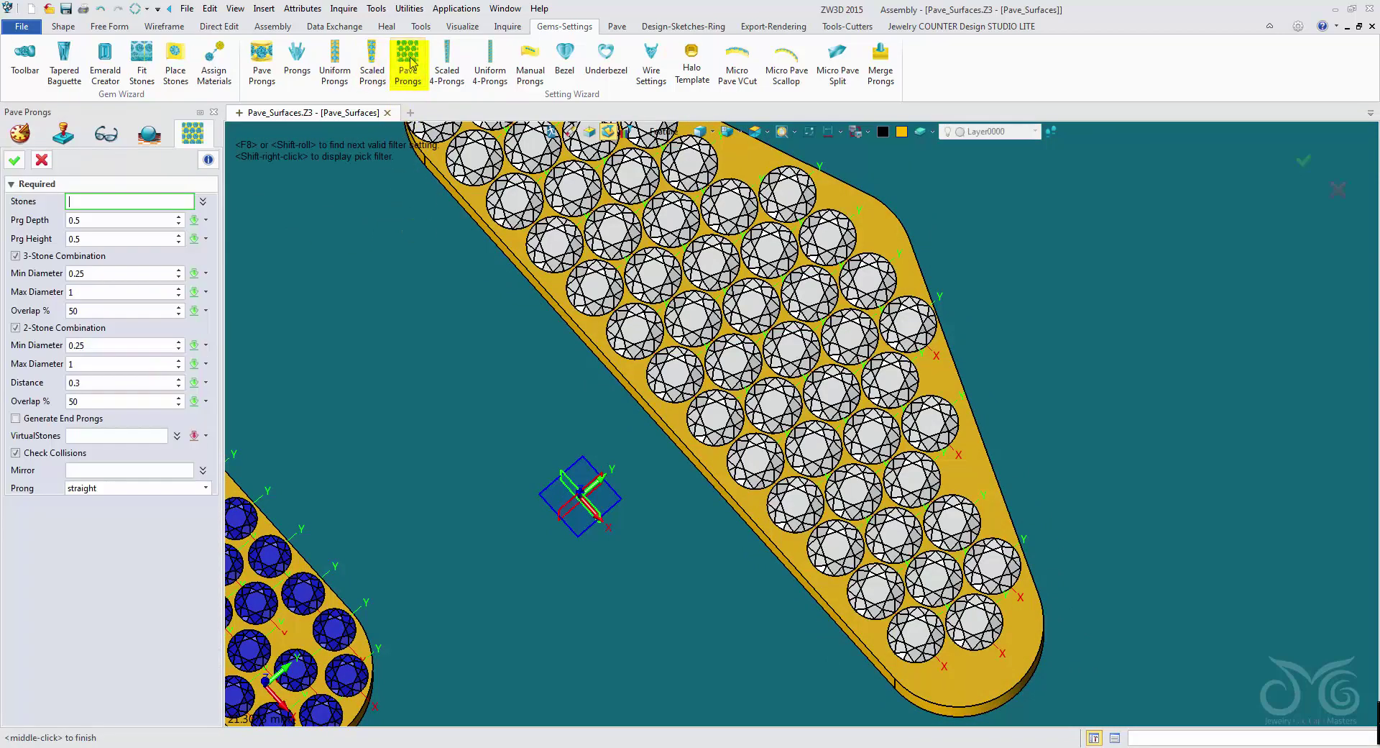
mouse_move(404, 313)
right_mouse_down()
mouse_move(640, 214)
mouse_move(634, 257)
mouse_move(441, 292)
mouse_move(509, 250)
mouse_move(478, 287)
mouse_move(367, 336)
mouse_move(762, 437)
mouse_move(798, 406)
right_mouse_up()
left_click(581, 258)
scroll(838, 425, "down", 3)
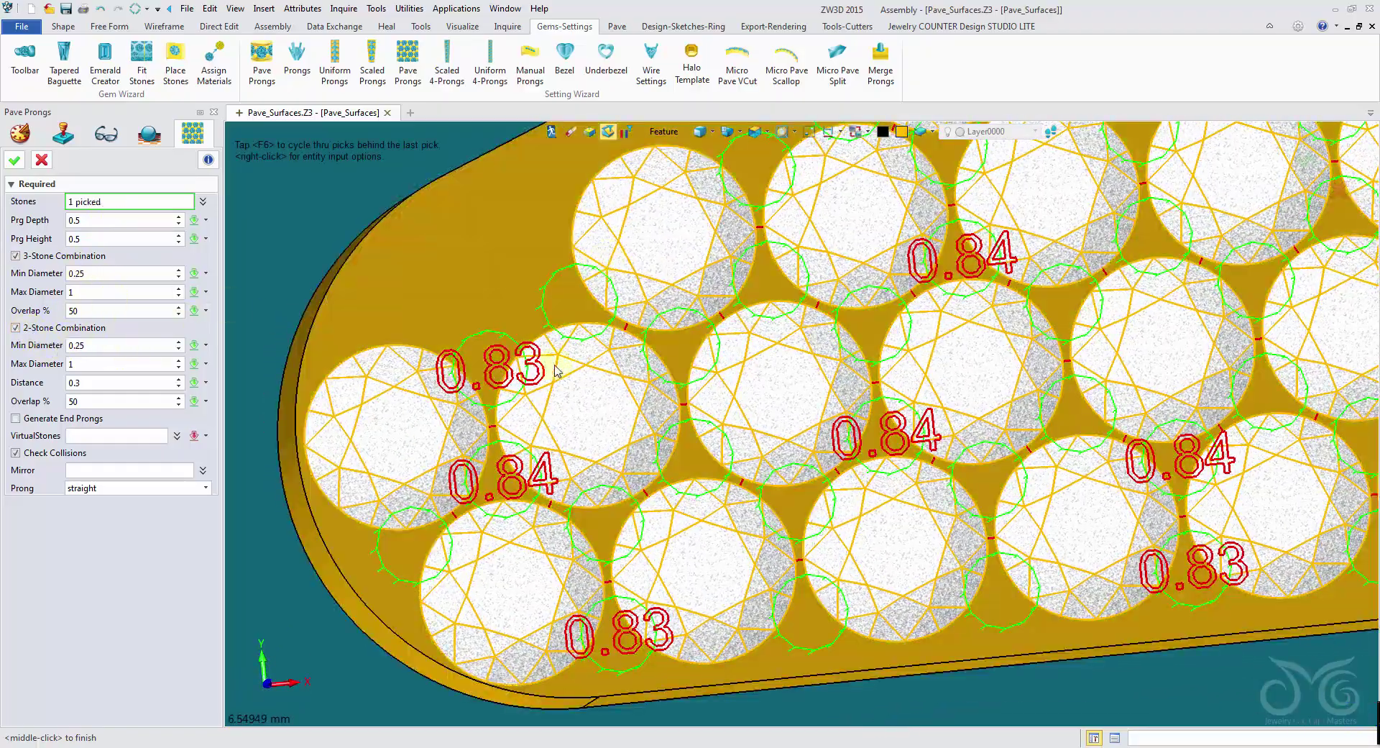
left_click(16, 329)
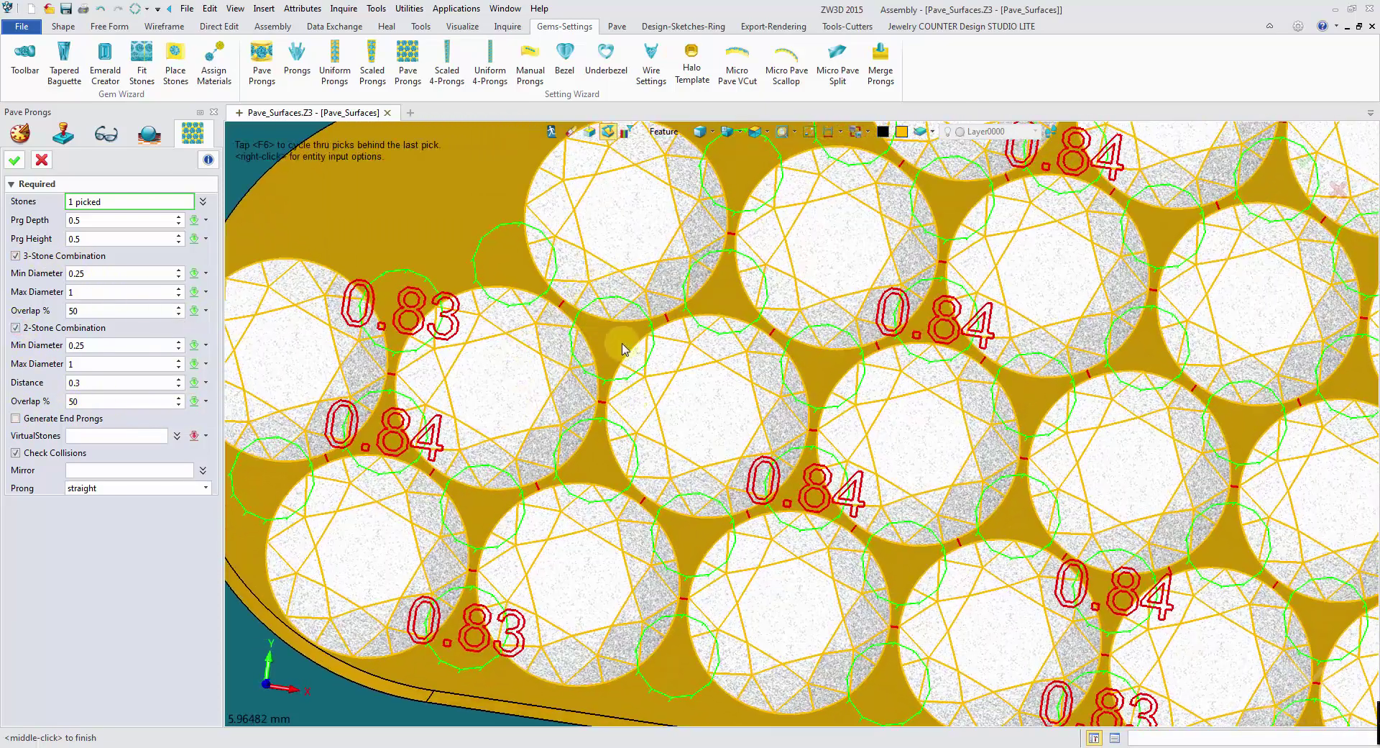
left_click(623, 339)
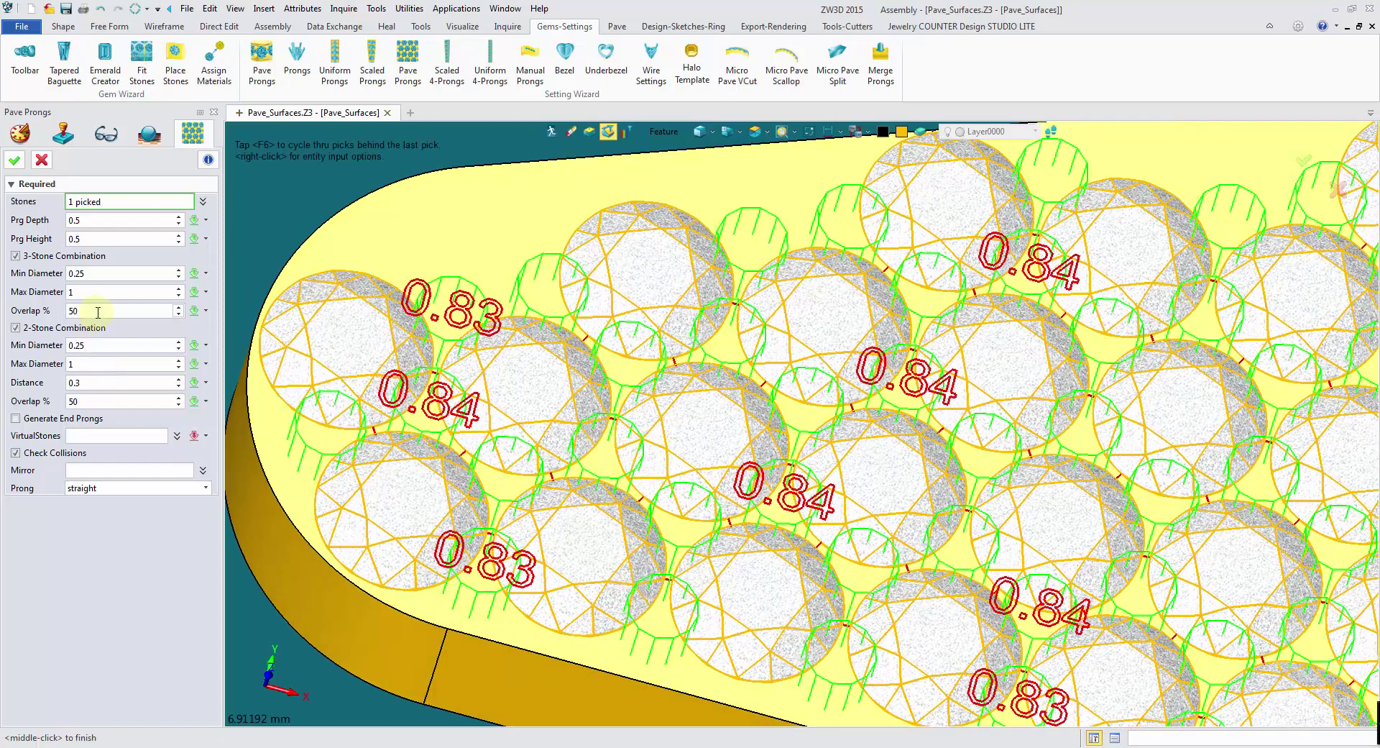
- Set the prong overlap to 30% for both the 3-stone and 2-stone combinations, and create the prongs without tweaking them
left_click(97, 310)
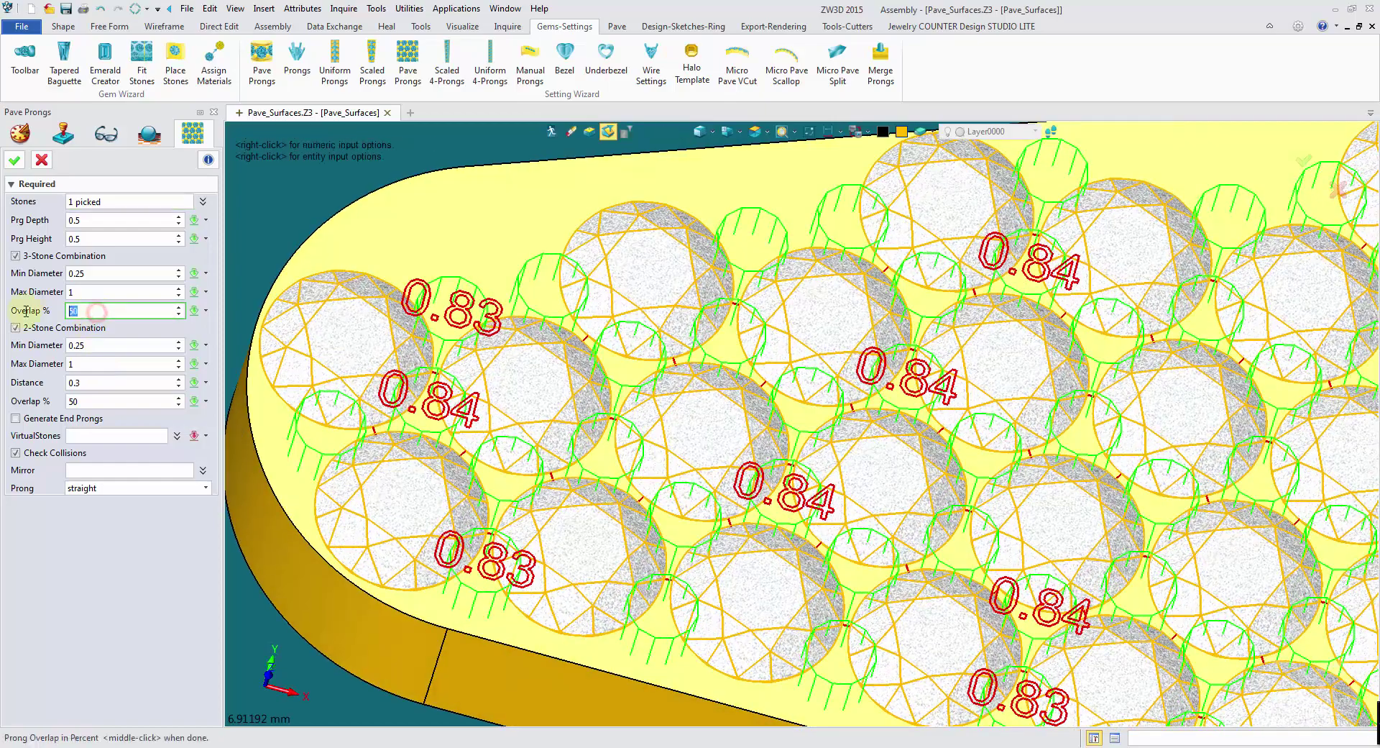
left_click(104, 402)
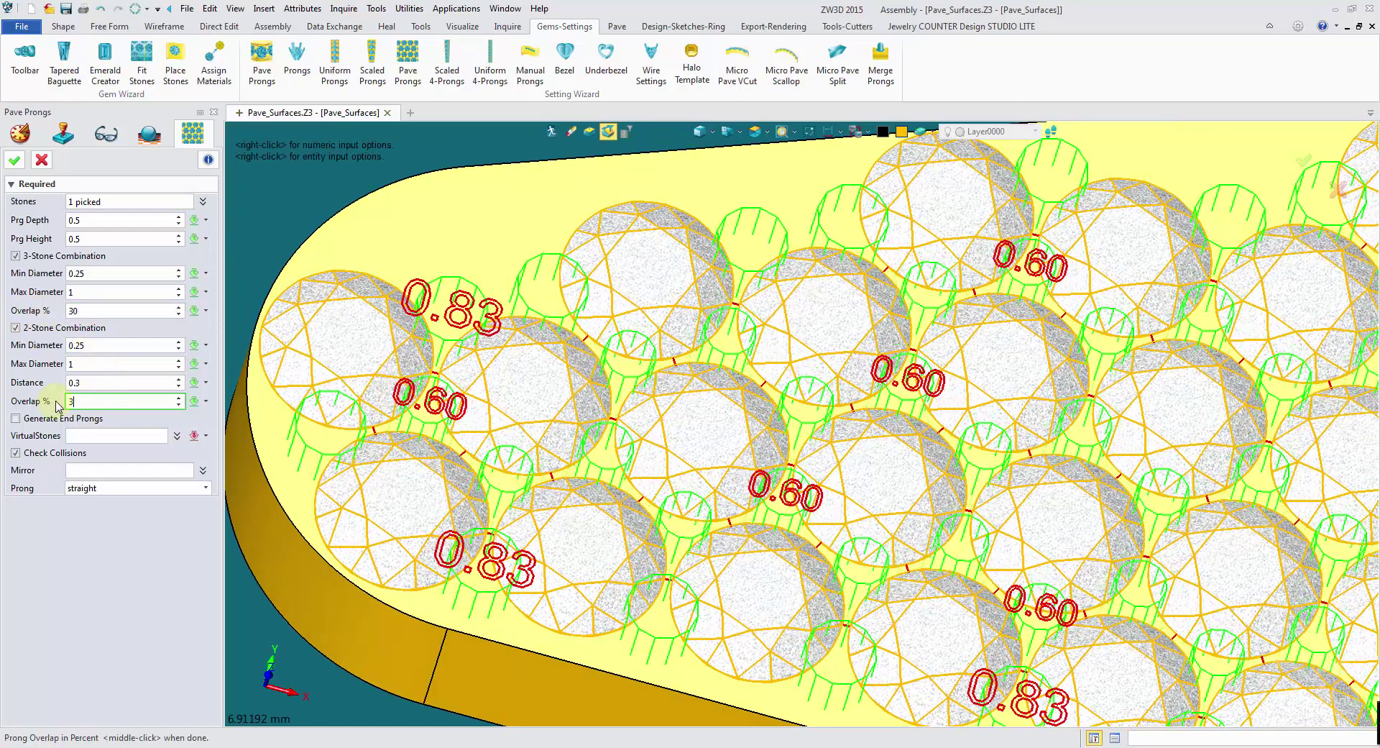
left_click(103, 383)
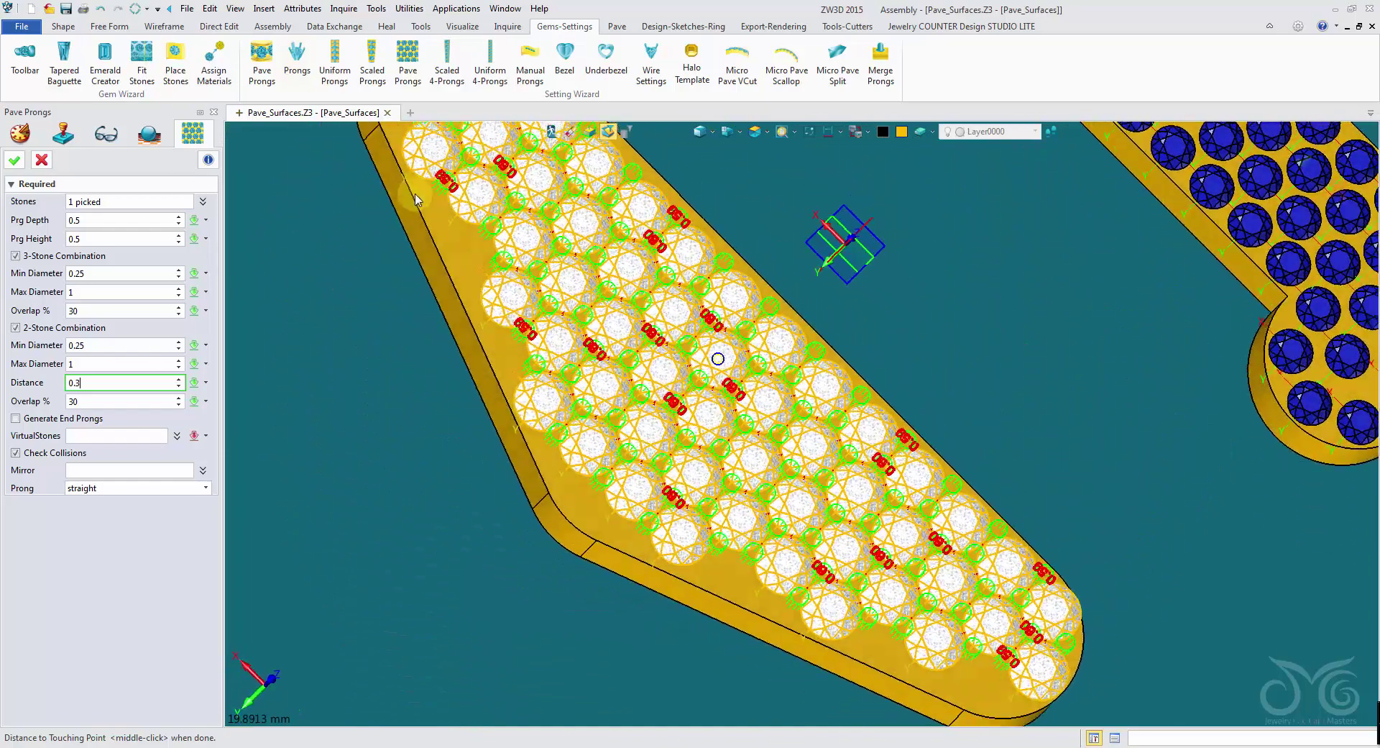
left_click(16, 160)
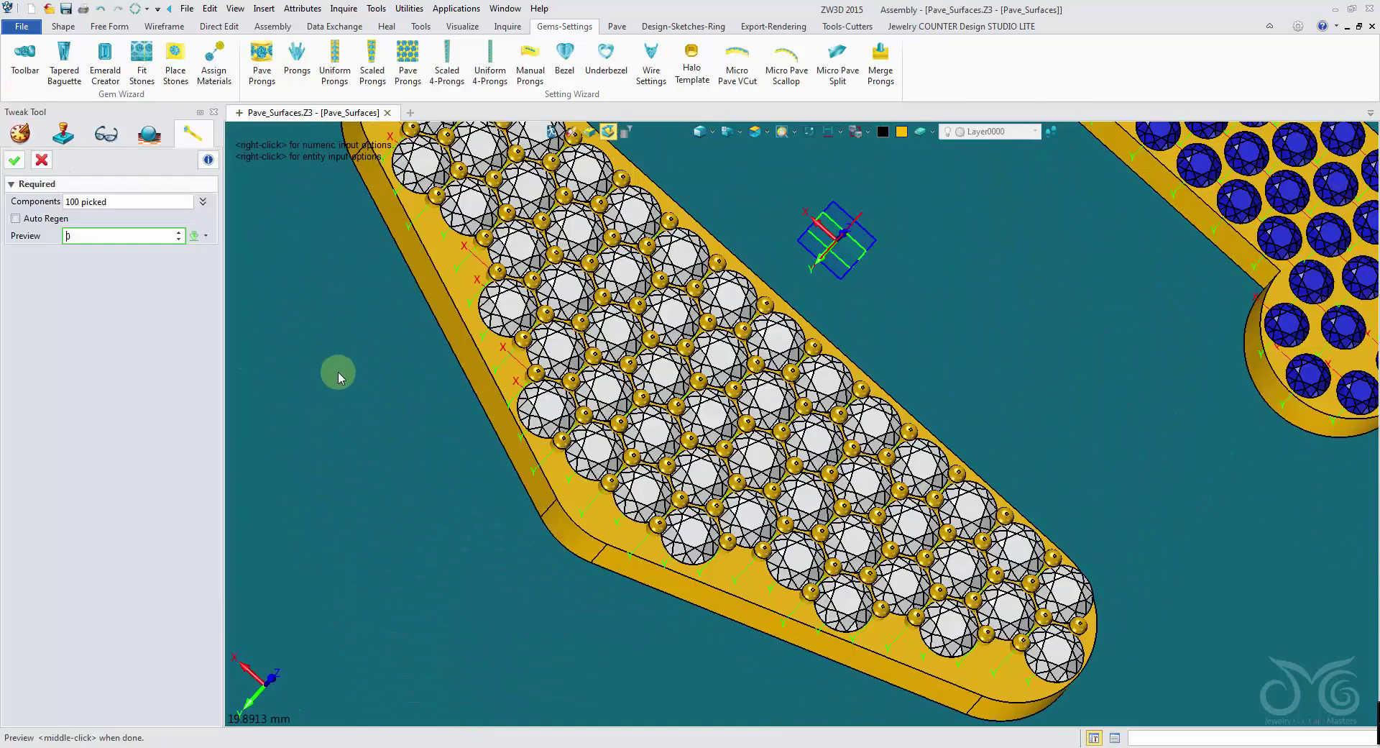
left_click(43, 162)
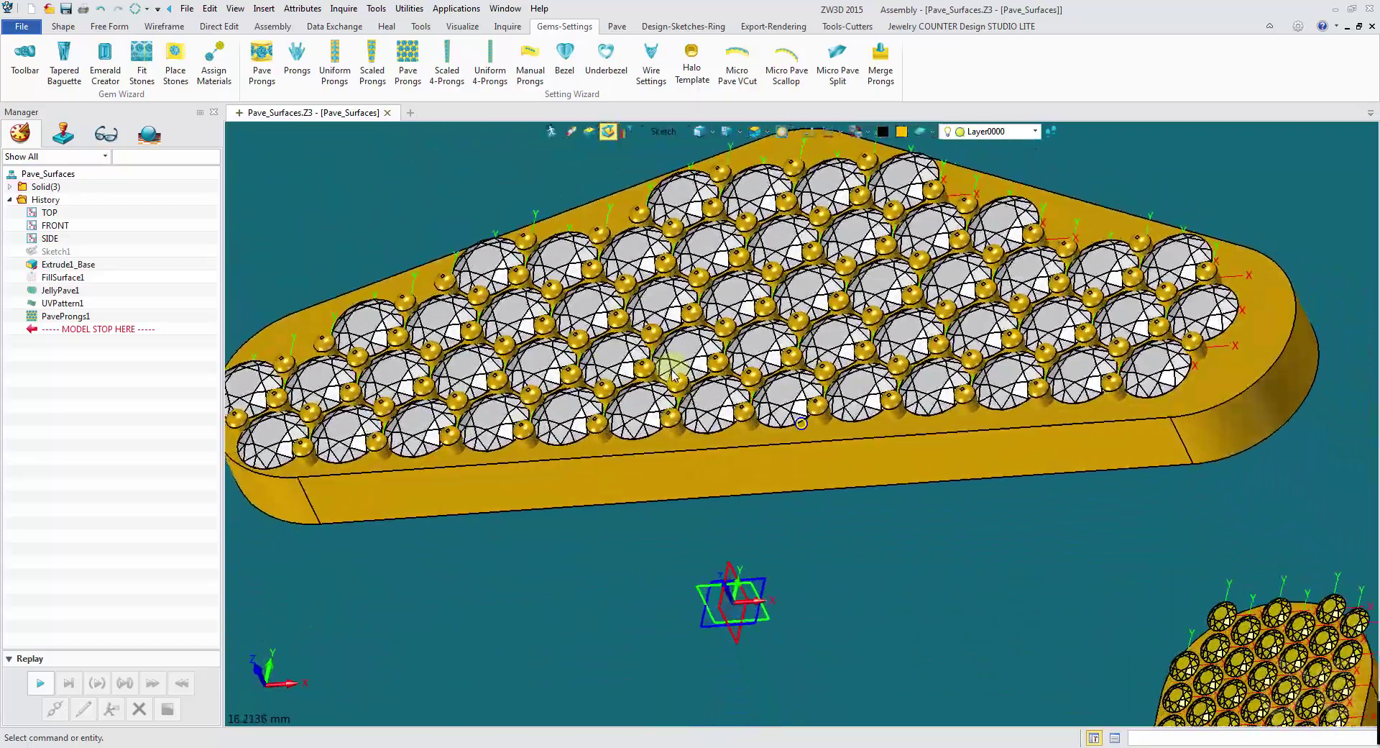
right_click_drag(672, 371, 670, 405)
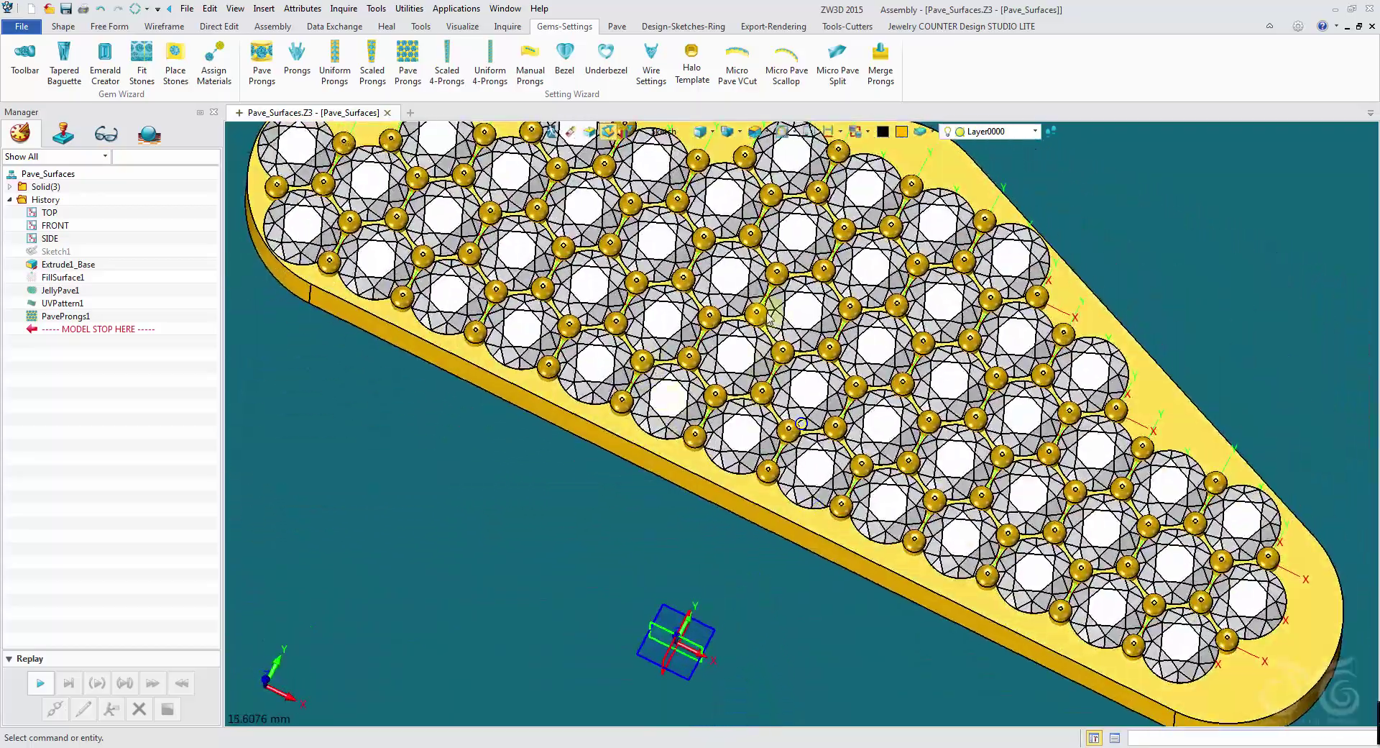